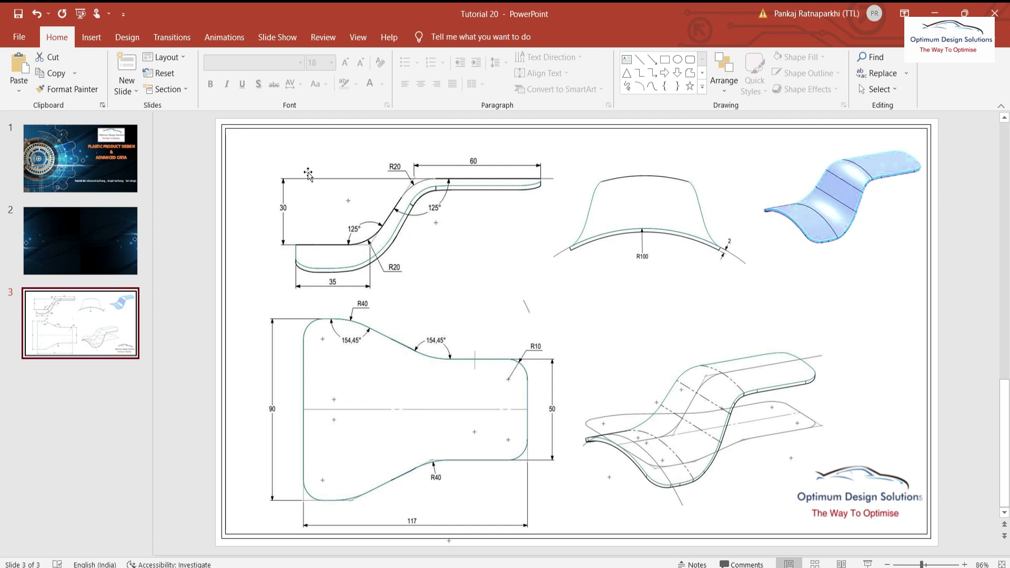
Start a new Generative Shape Design part in CATIA named TUTORIAL_20.
key(alt+Tab)
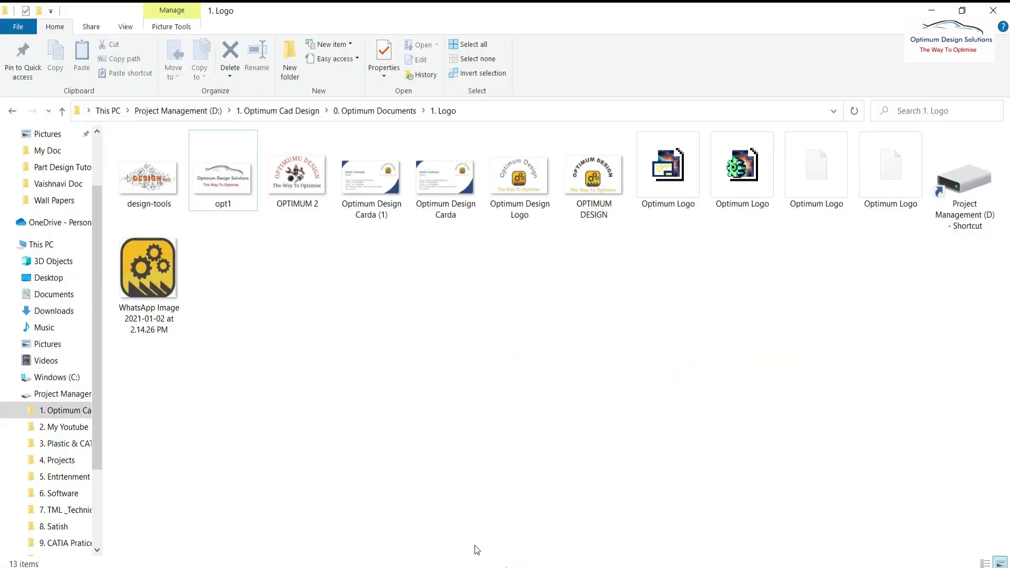
key(alt+Tab)
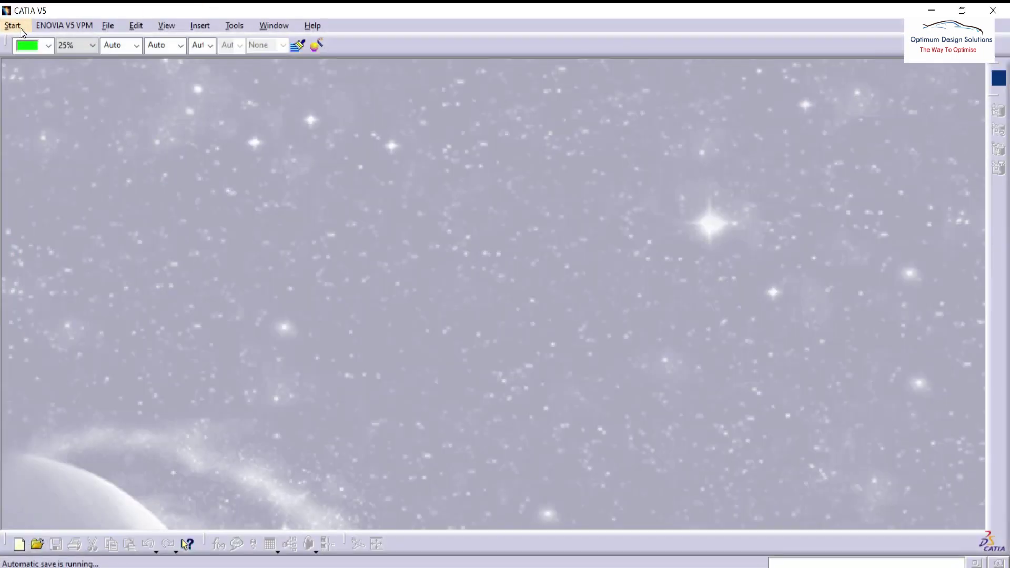
click(21, 28)
mouse_move(39, 61)
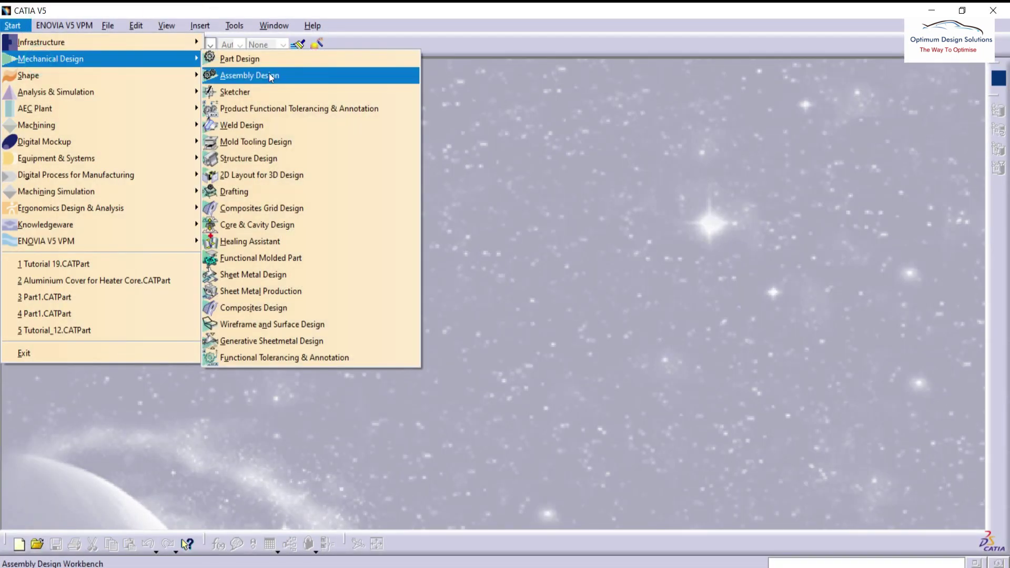
mouse_move(178, 75)
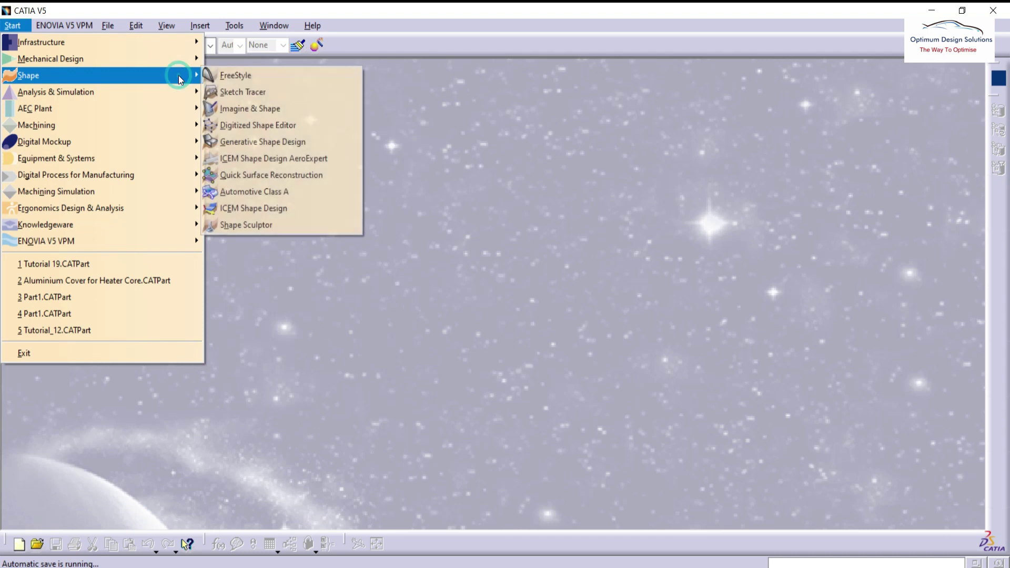
click(290, 147)
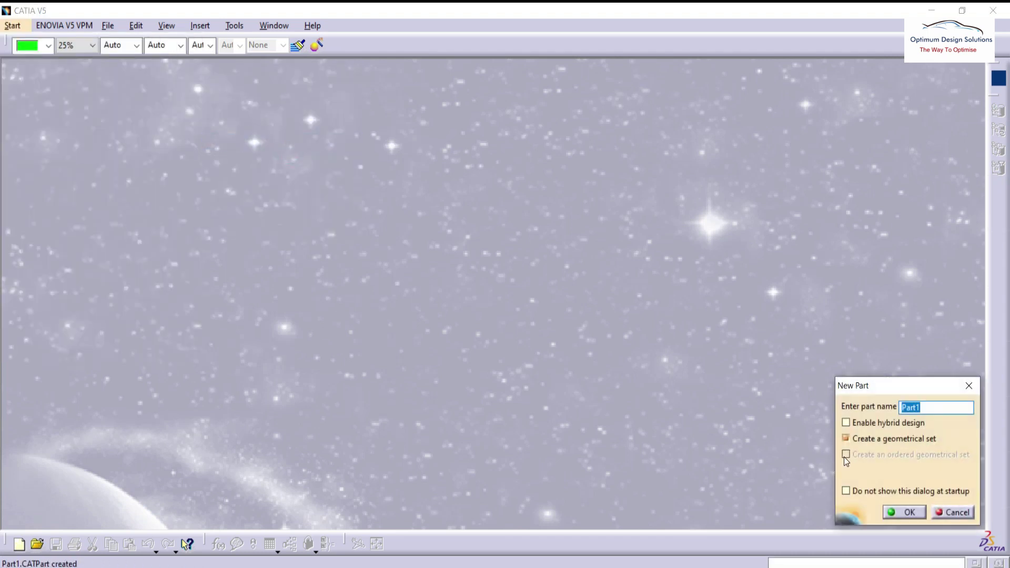
text(TUTORIAL_20)
key(Return)
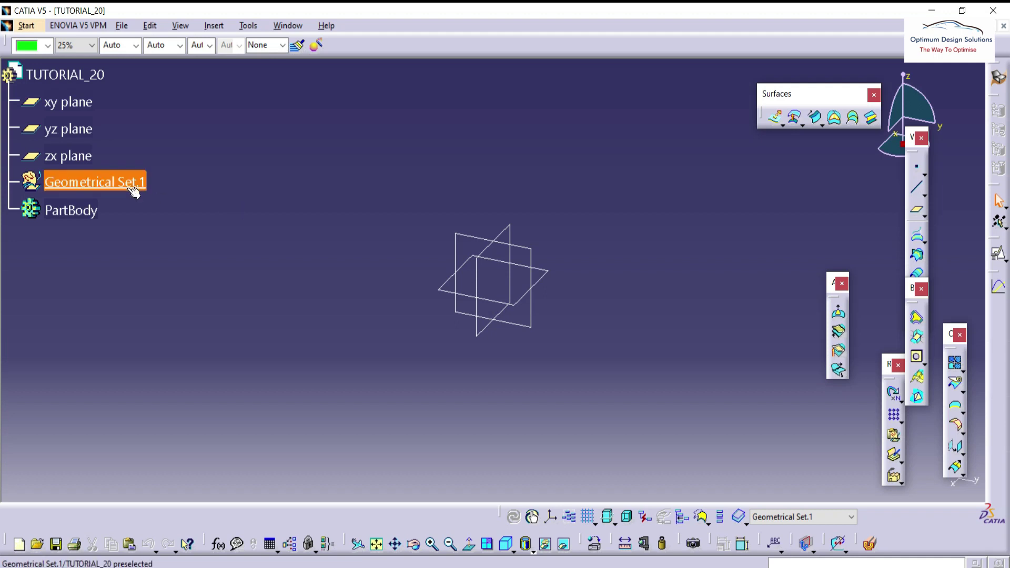
Create Point.1 at 0,0,0 and an axis system with Point.1 as its origin.
click(702, 205)
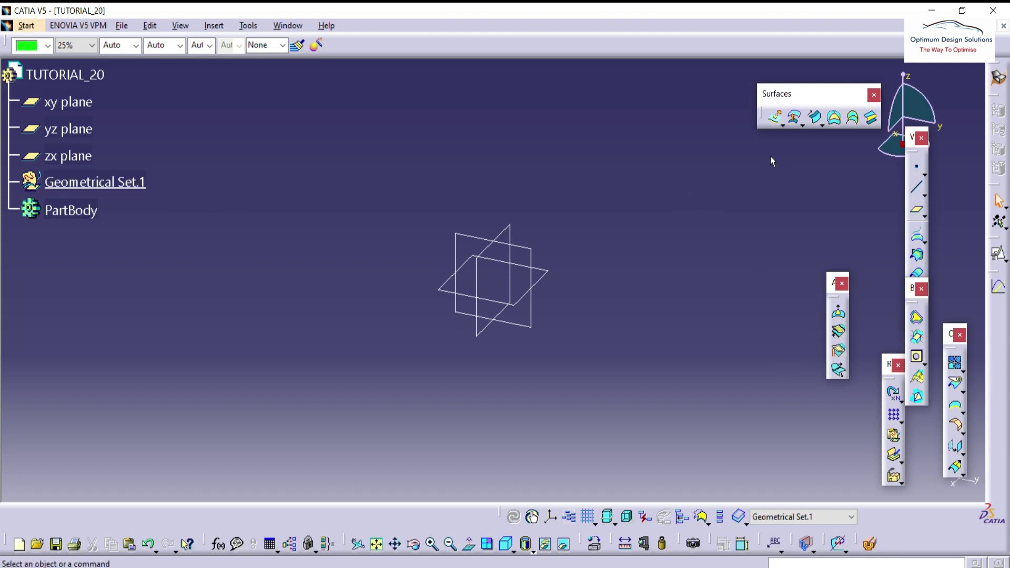
click(671, 177)
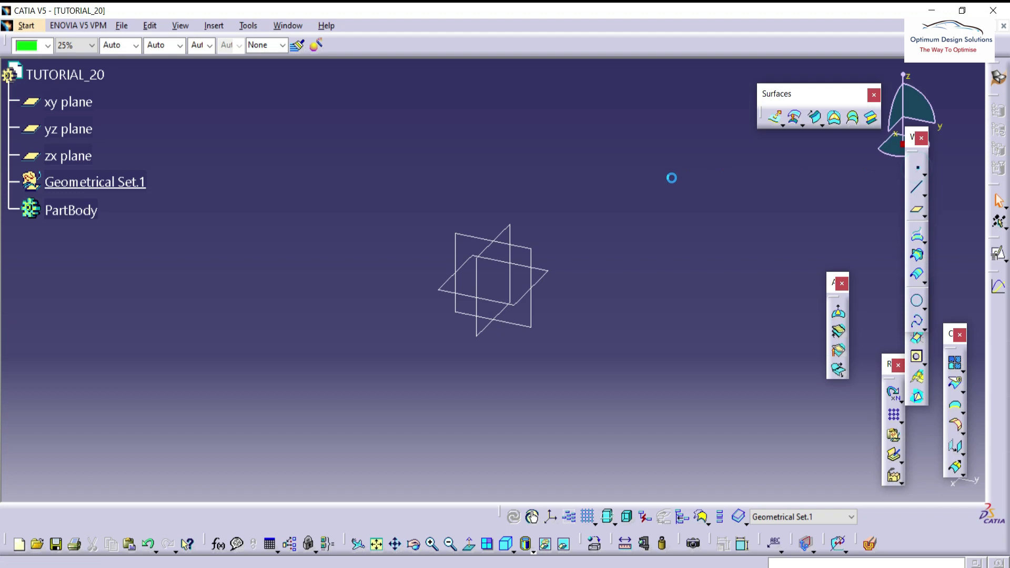
click(918, 167)
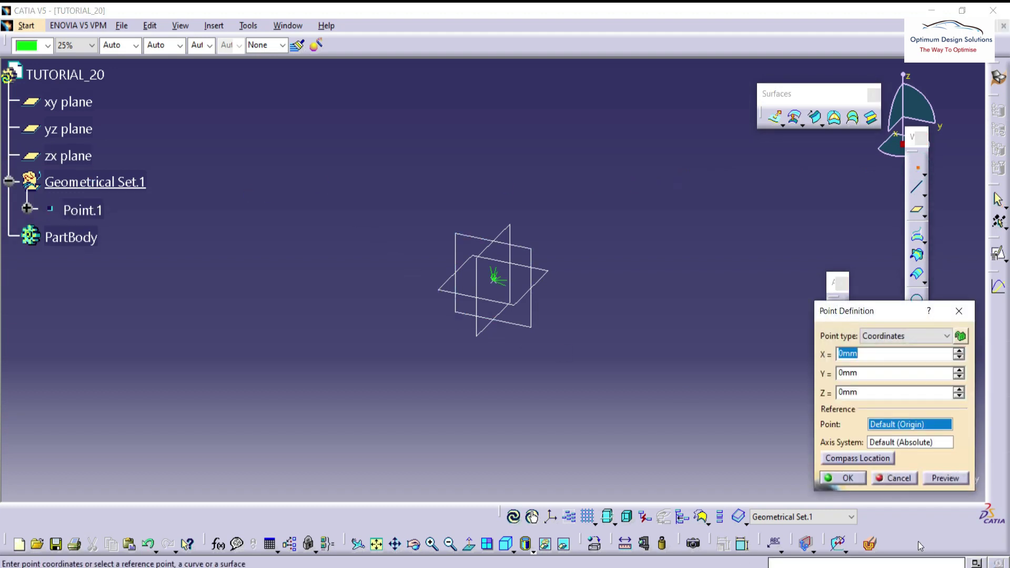
click(848, 479)
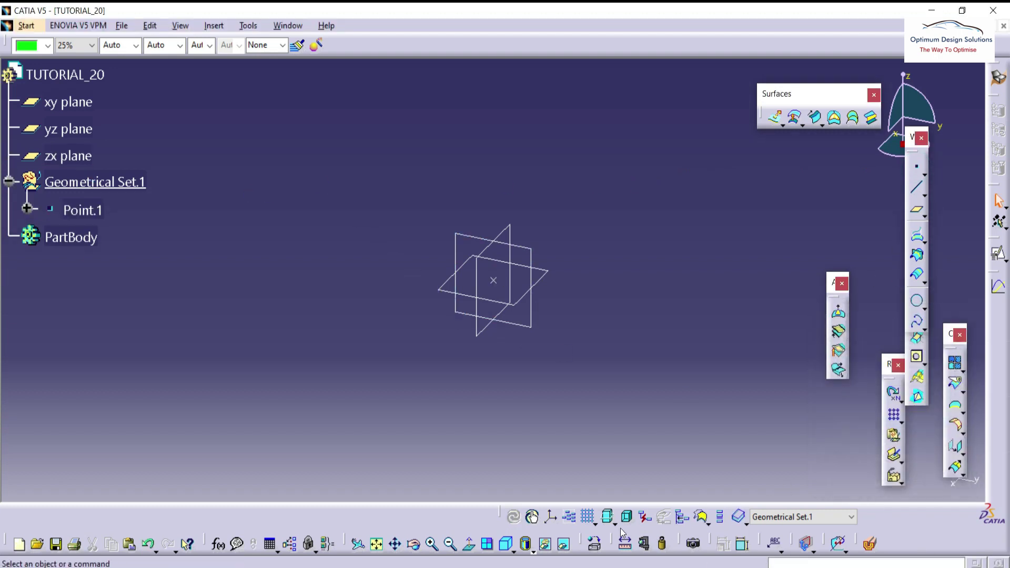
click(550, 519)
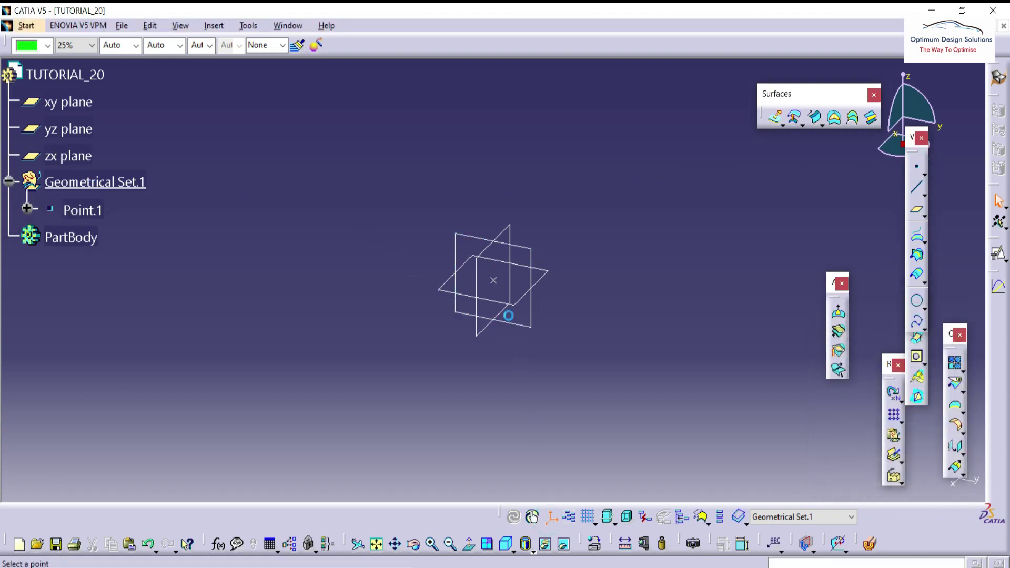
click(495, 280)
click(894, 478)
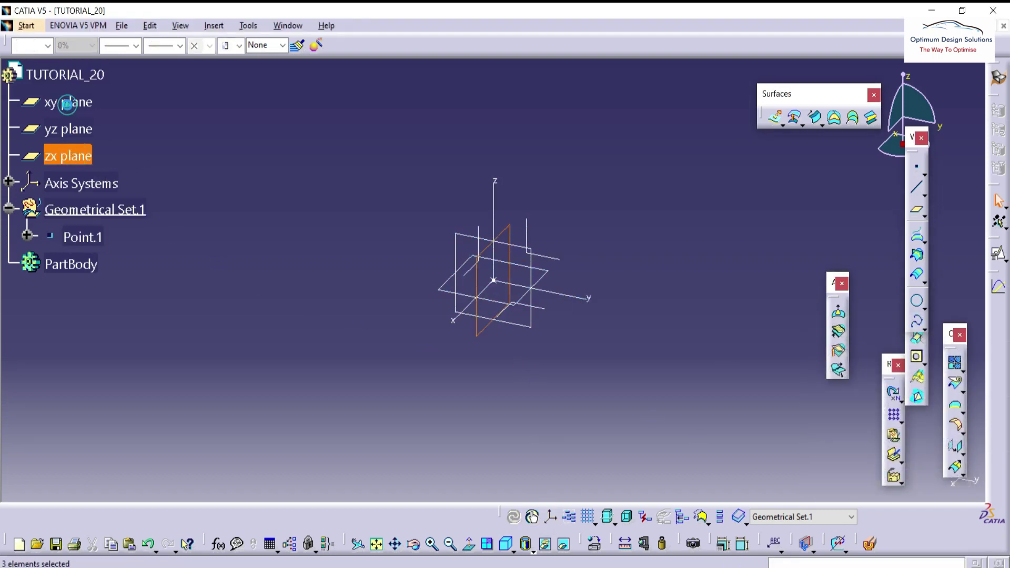
Hide the xy, yz and zx planes, then check the PowerPoint drawing.
shift+click(58, 102)
right_click(69, 108)
click(105, 153)
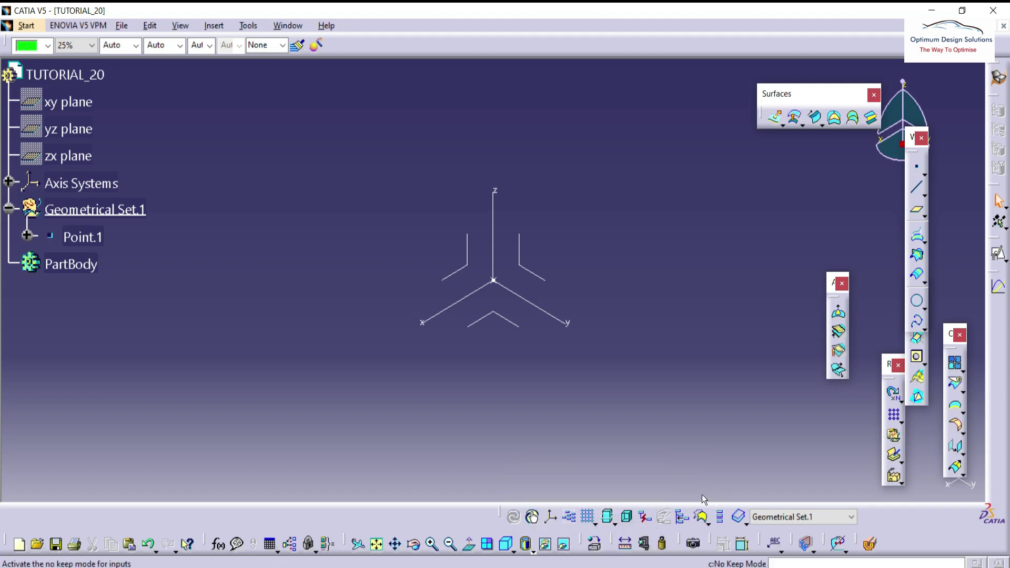
mouse_move(633, 567)
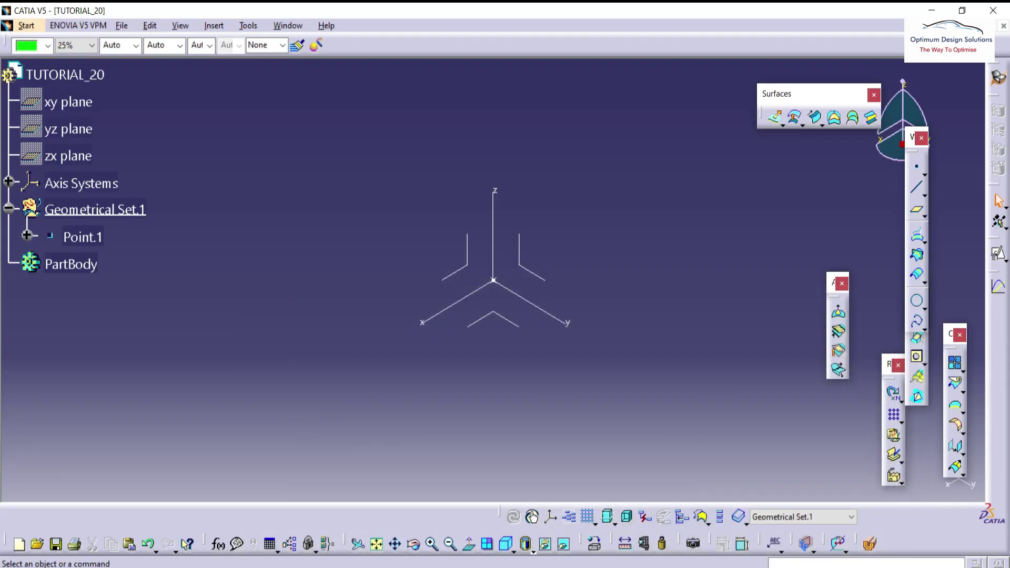
key(alt+Tab)
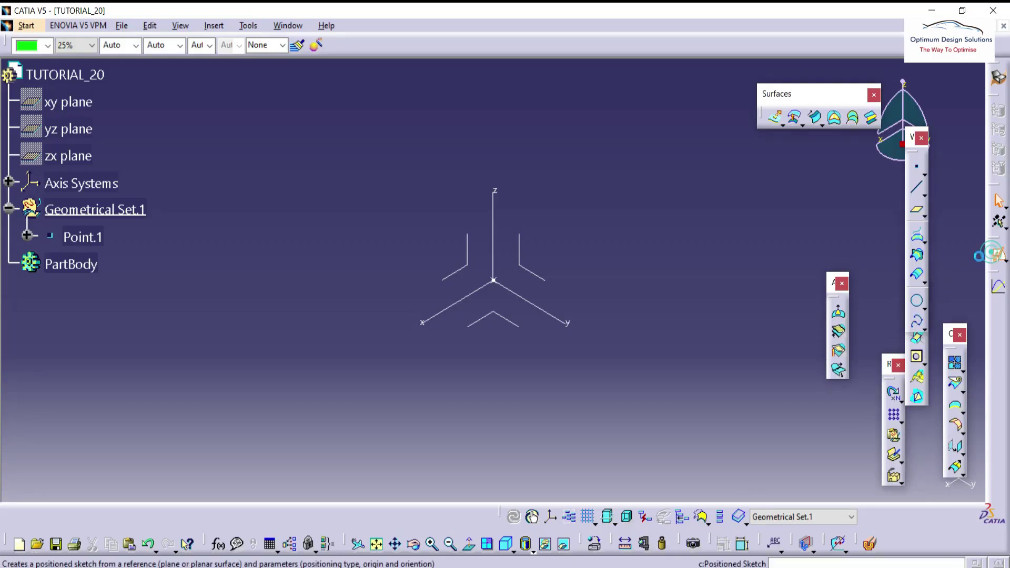
Open a positioned sketch on the YZ plane and draw a circle below the origin.
click(517, 266)
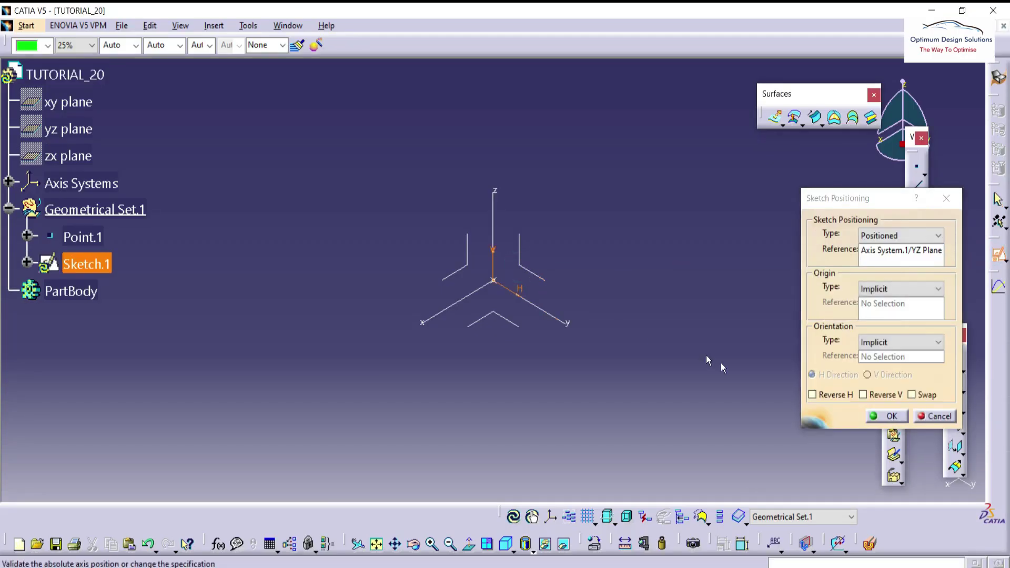
click(890, 415)
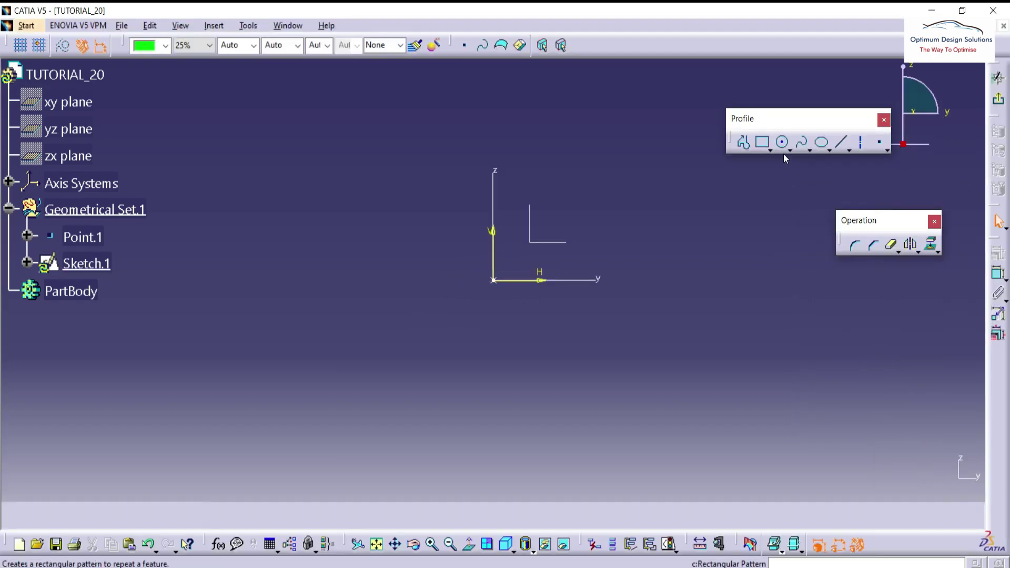
click(784, 146)
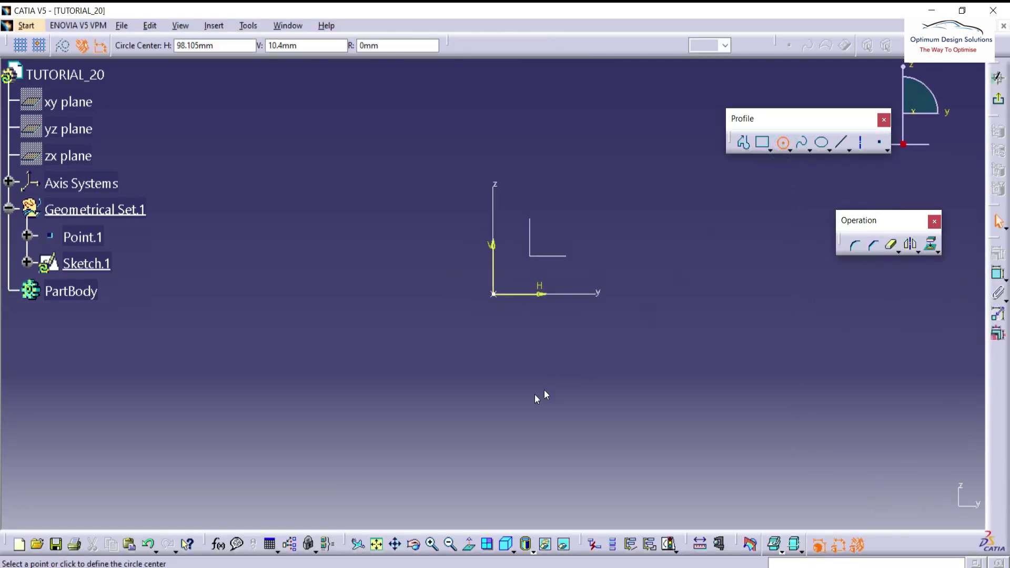
click(494, 426)
click(498, 294)
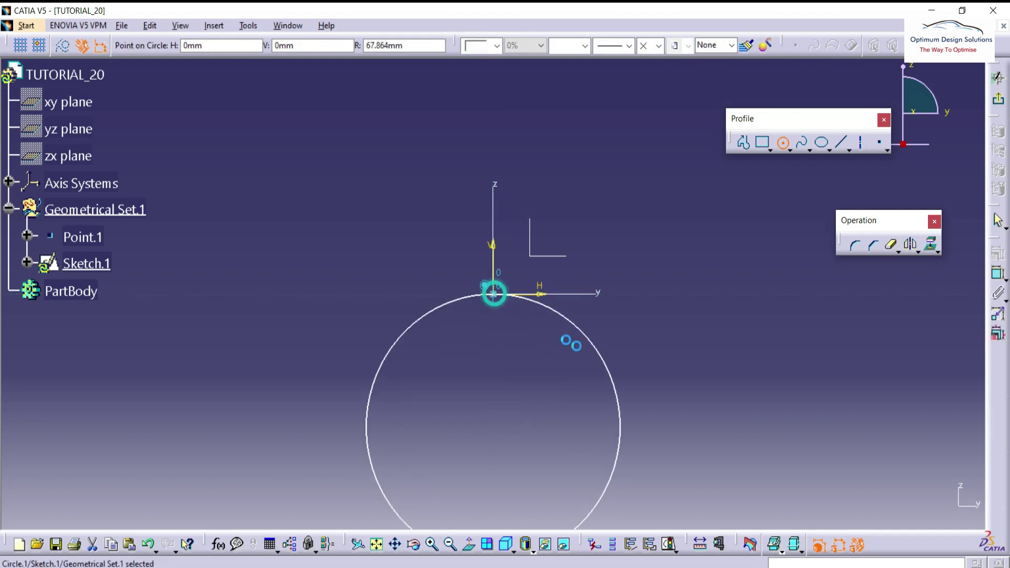
middle_drag(562, 239, 547, 132)
click(654, 226)
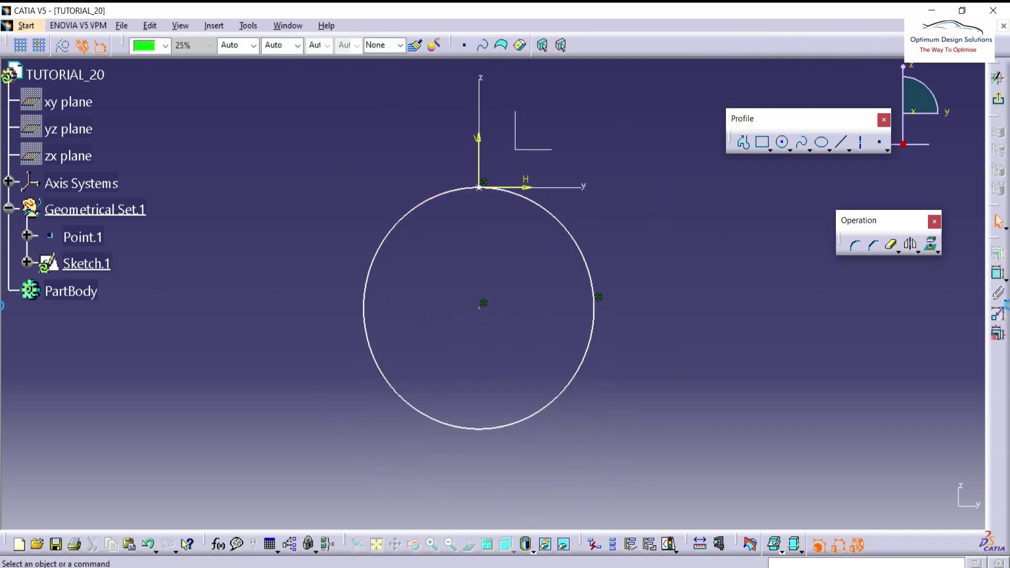
Make the circle tangent to the horizontal axis.
click(999, 274)
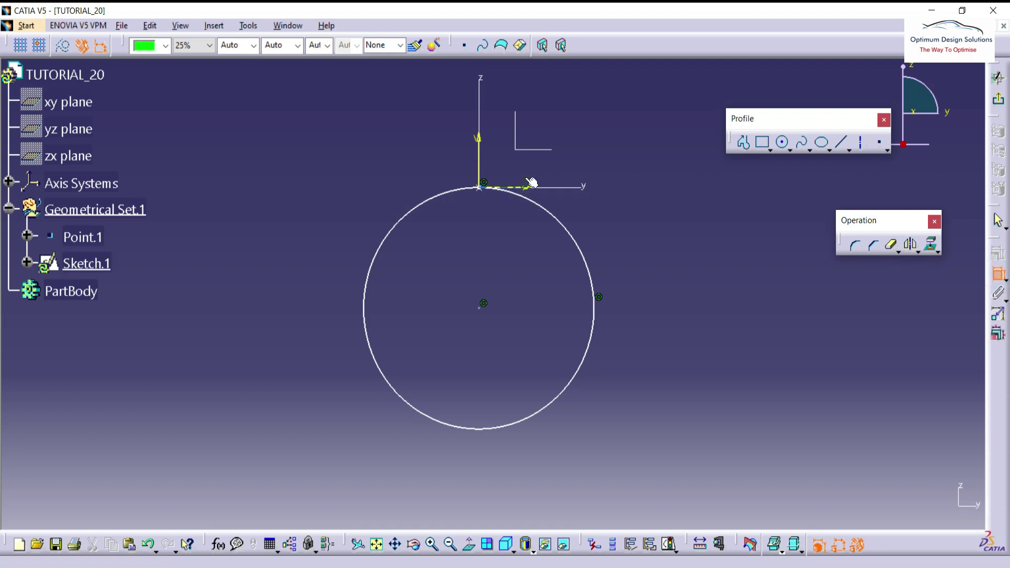
click(536, 206)
right_click(682, 223)
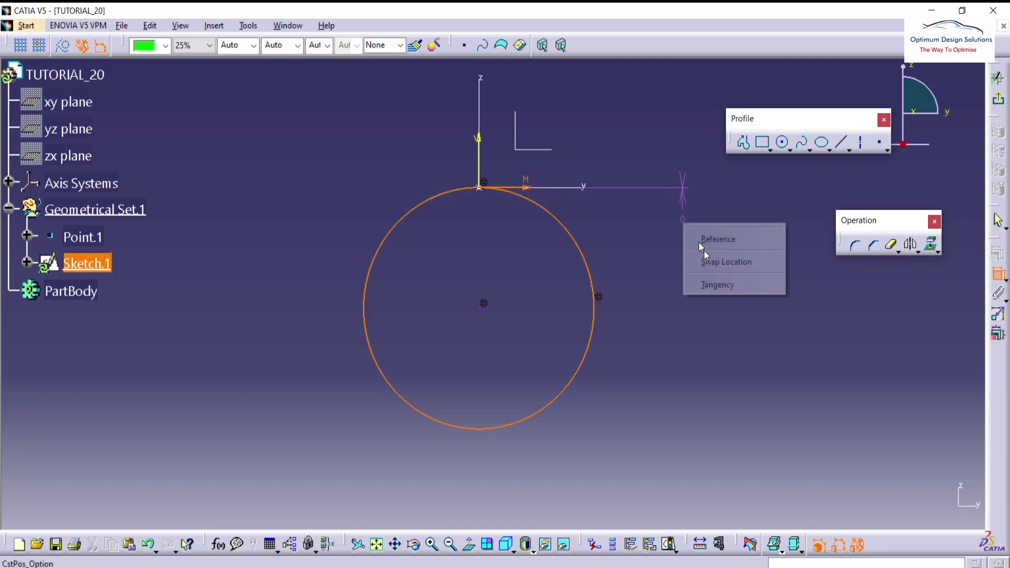
click(719, 286)
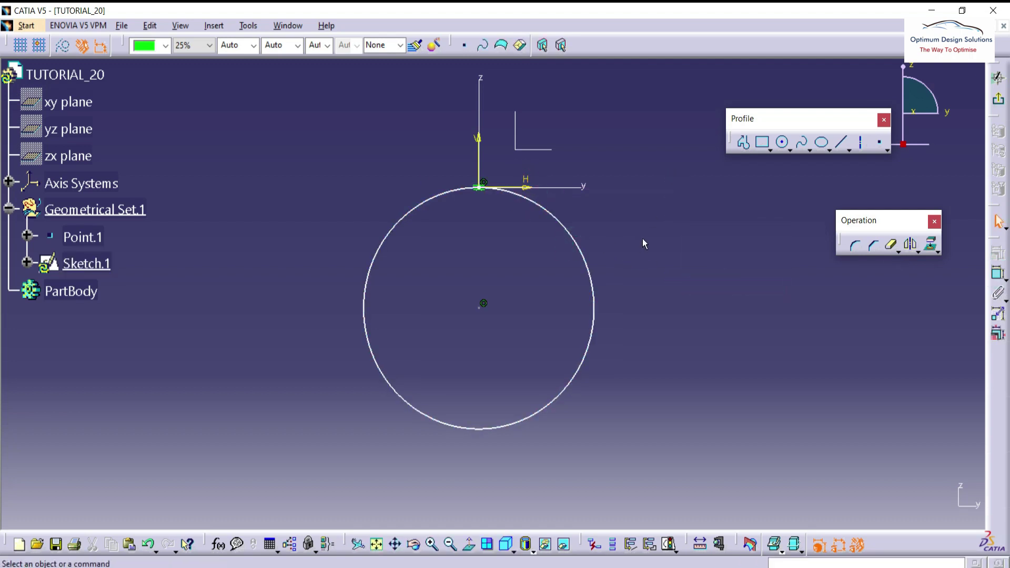
Constrain the circle's diameter to 200 mm.
click(579, 243)
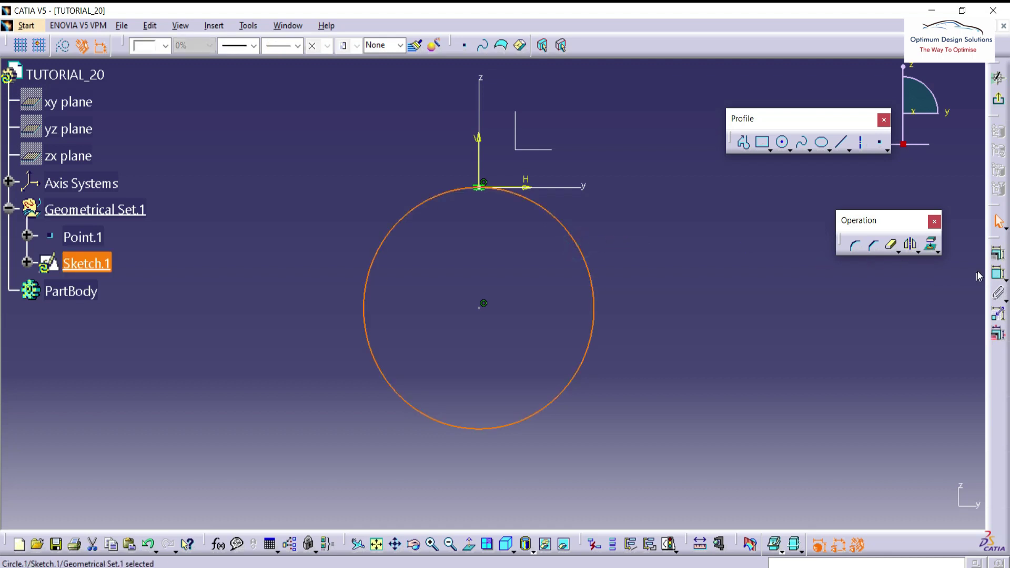
click(999, 274)
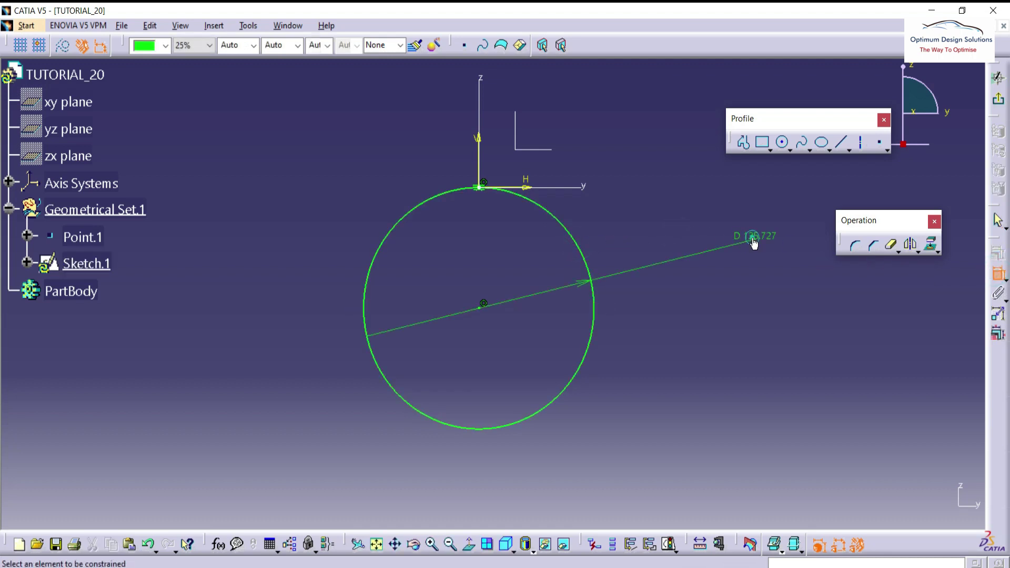
click(753, 239)
double_click(753, 236)
text(200)
key(Return)
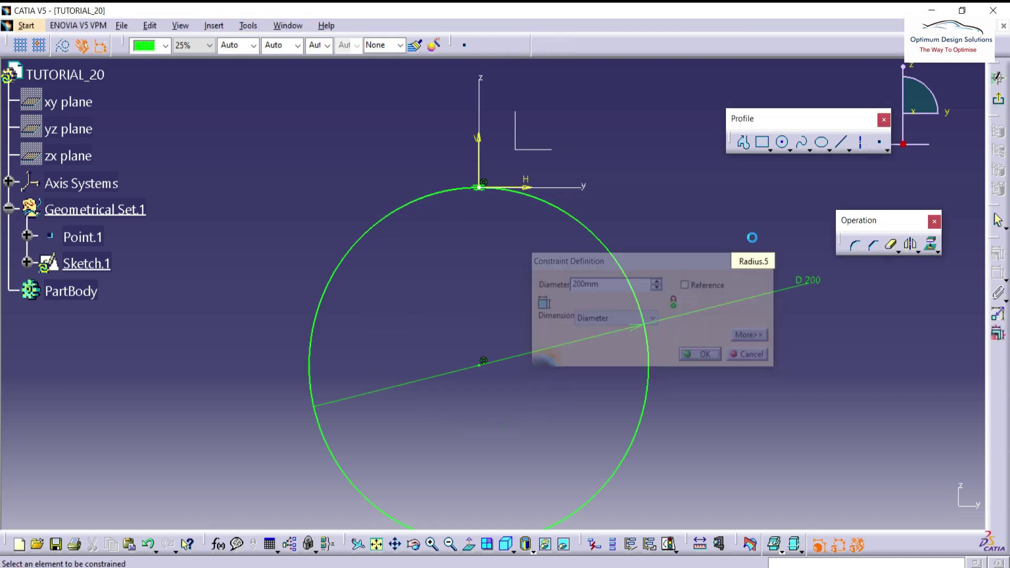
ctrl+middle_drag(599, 266, 609, 300)
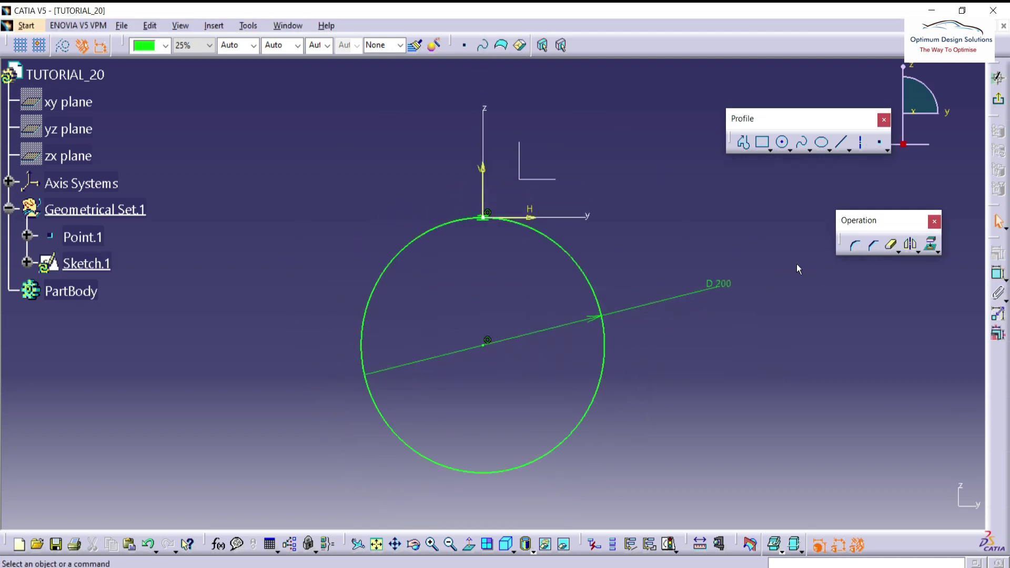
Draw a construction axis from the circle centre to the upper left and mirror it about the V axis.
click(861, 142)
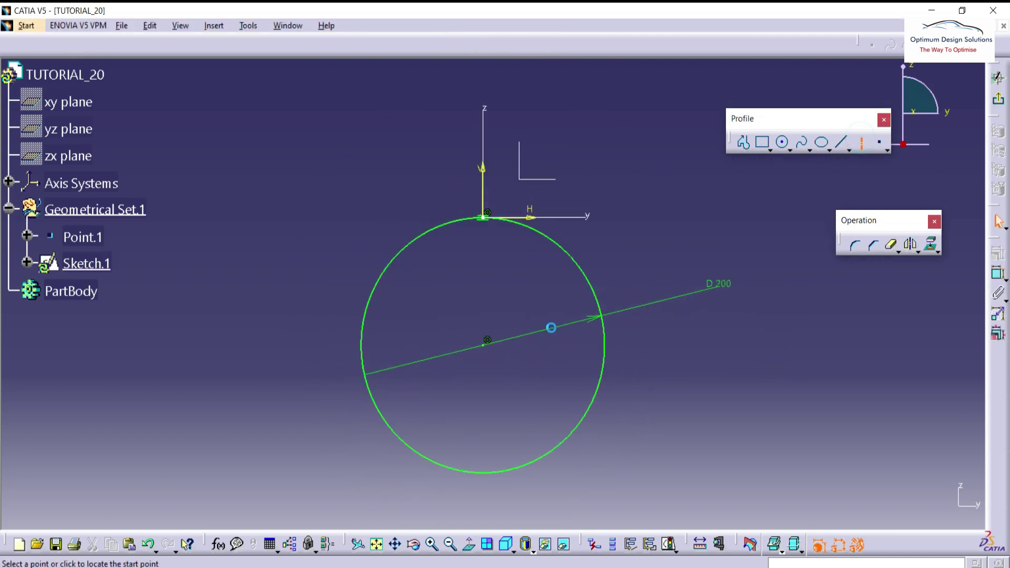
click(484, 346)
click(340, 253)
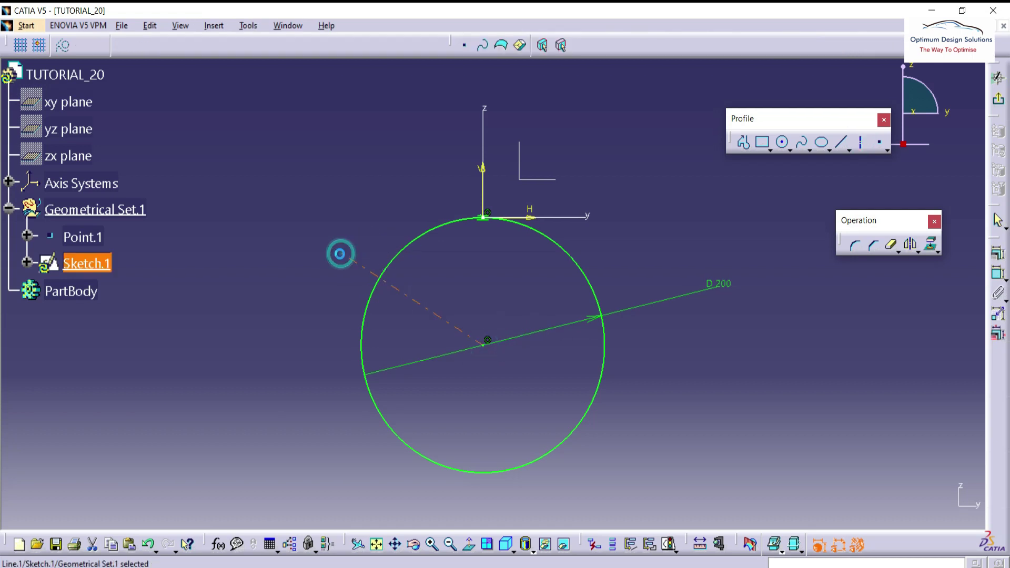
click(408, 298)
click(911, 244)
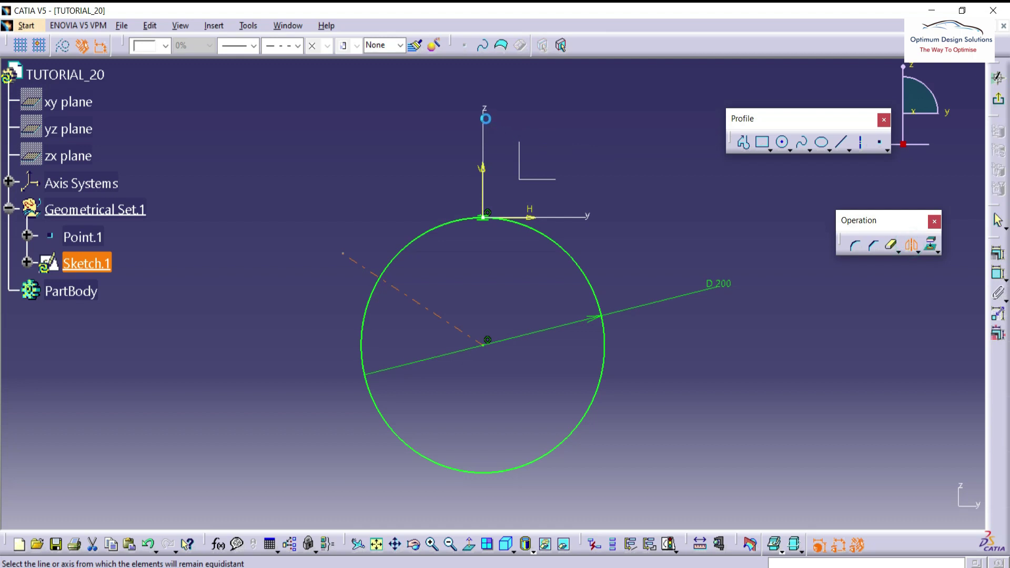
click(484, 118)
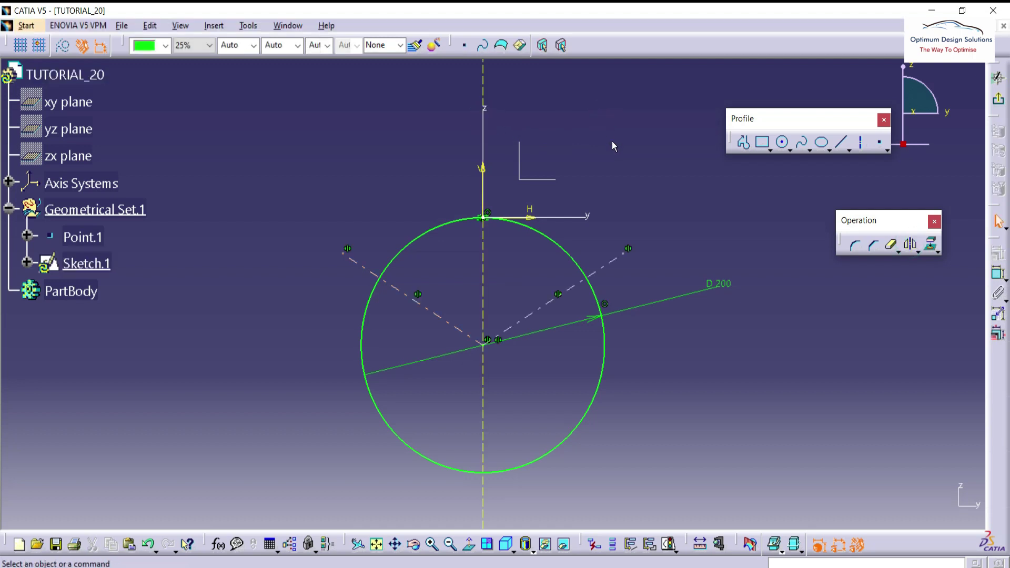
key(alt+Tab)
key(alt+Tab)
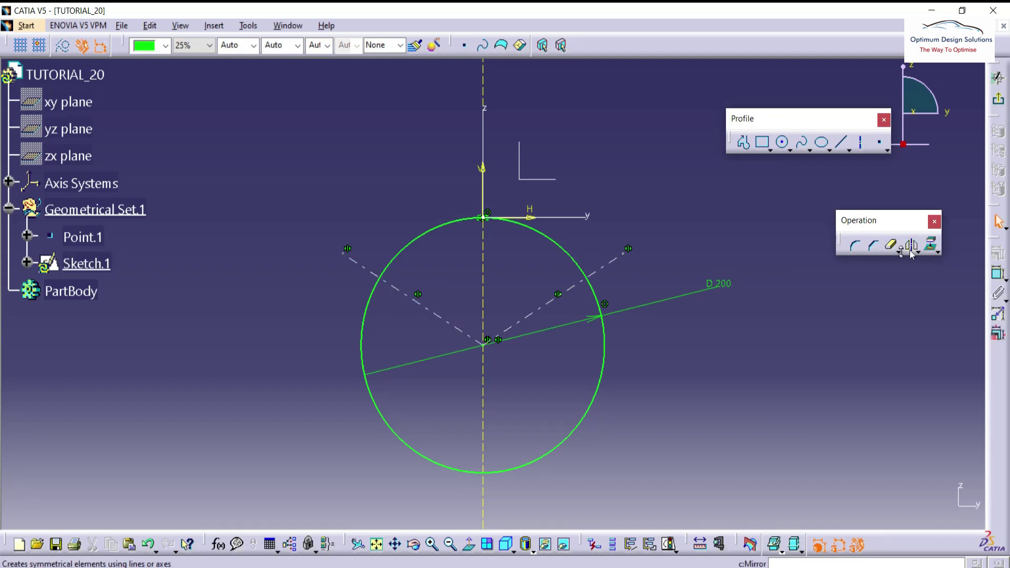
Constrain the two axes 100° apart and select the unwanted 135.804 length dimension.
click(415, 298)
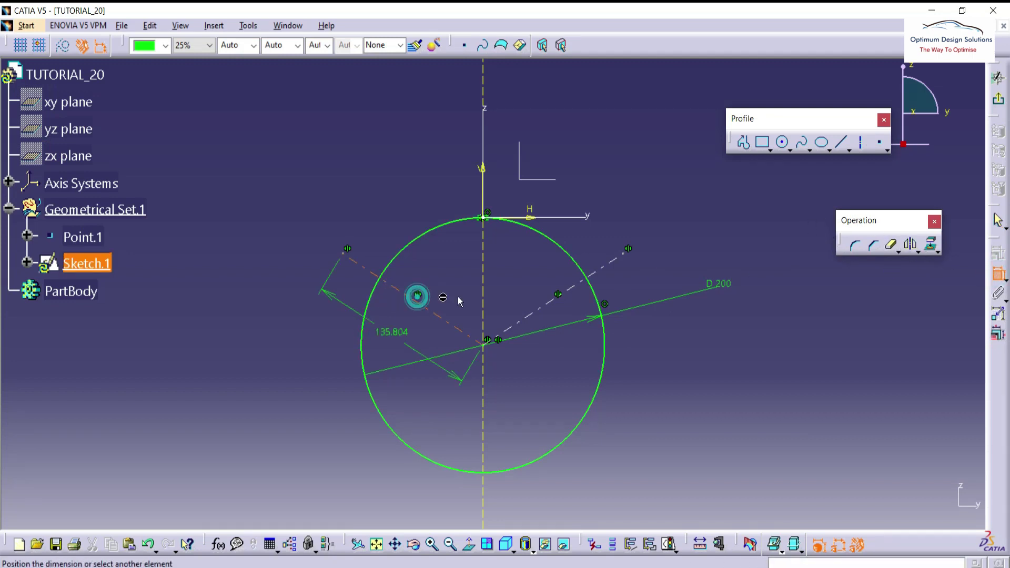
click(551, 305)
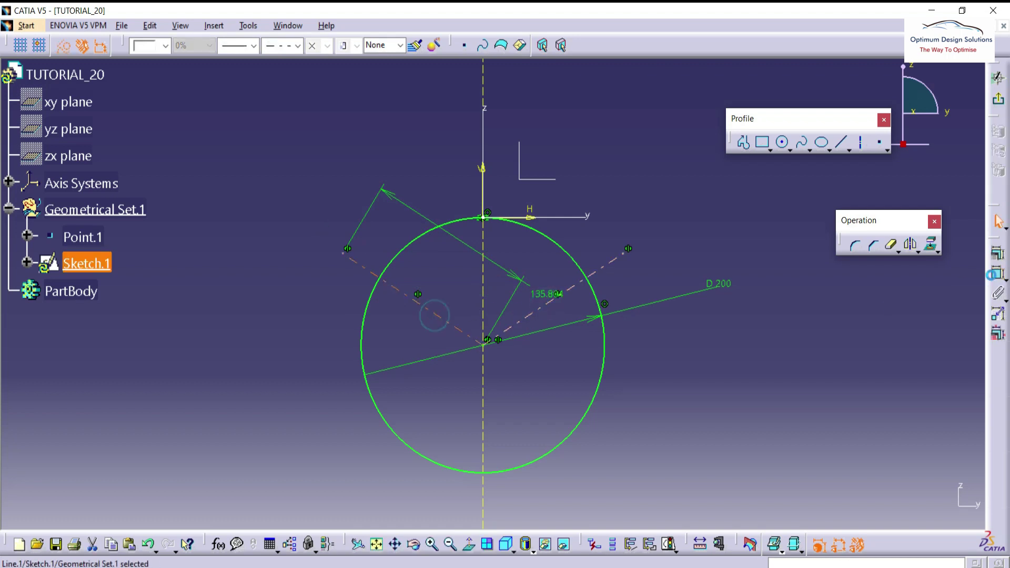
click(441, 321)
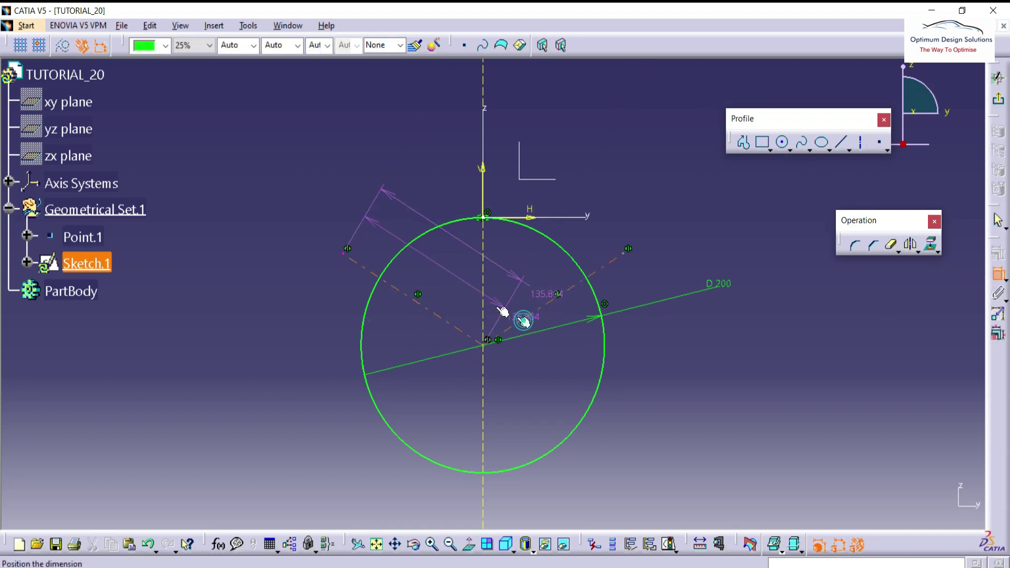
click(489, 276)
double_click(489, 274)
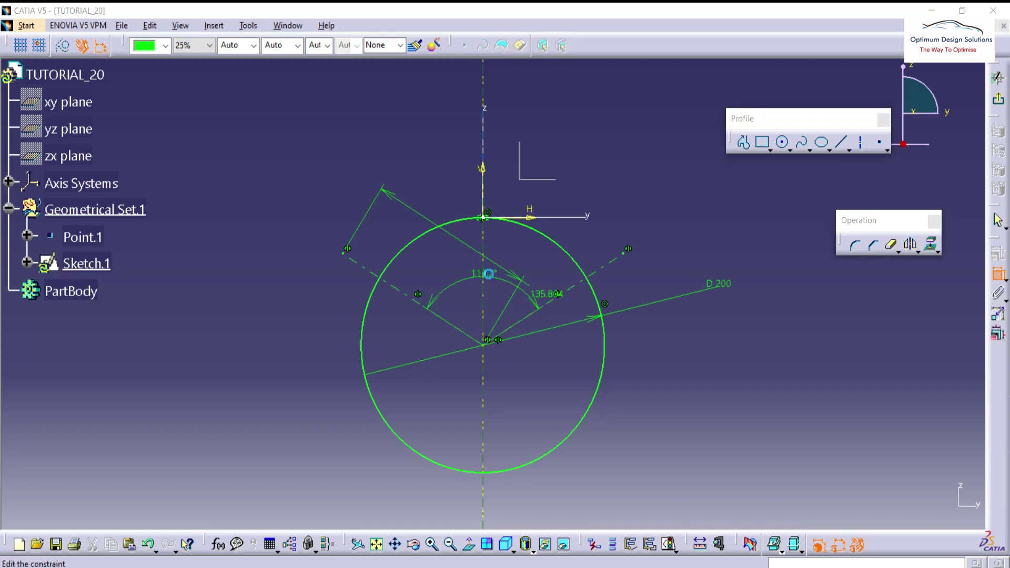
text(100)
key(Return)
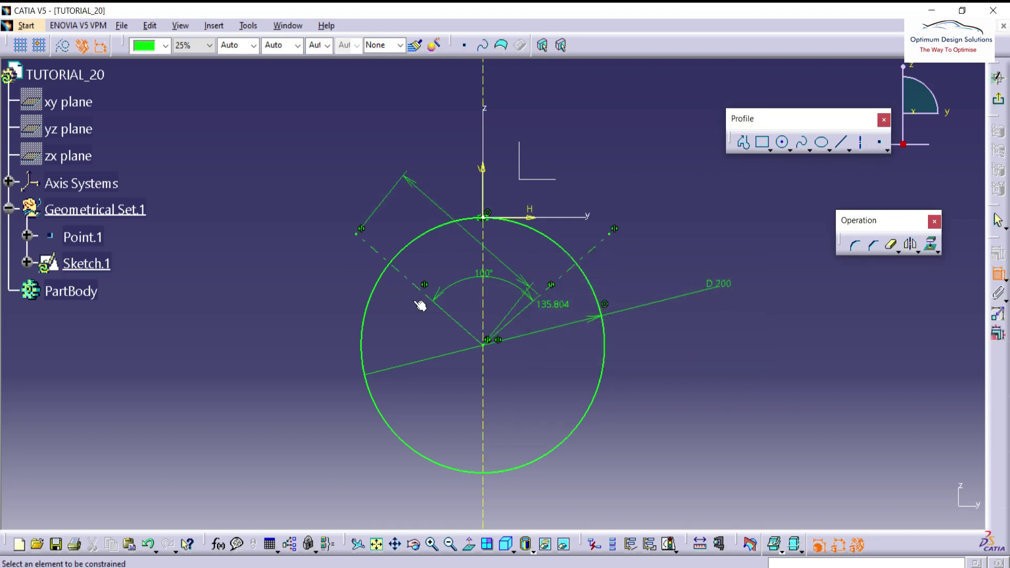
click(427, 198)
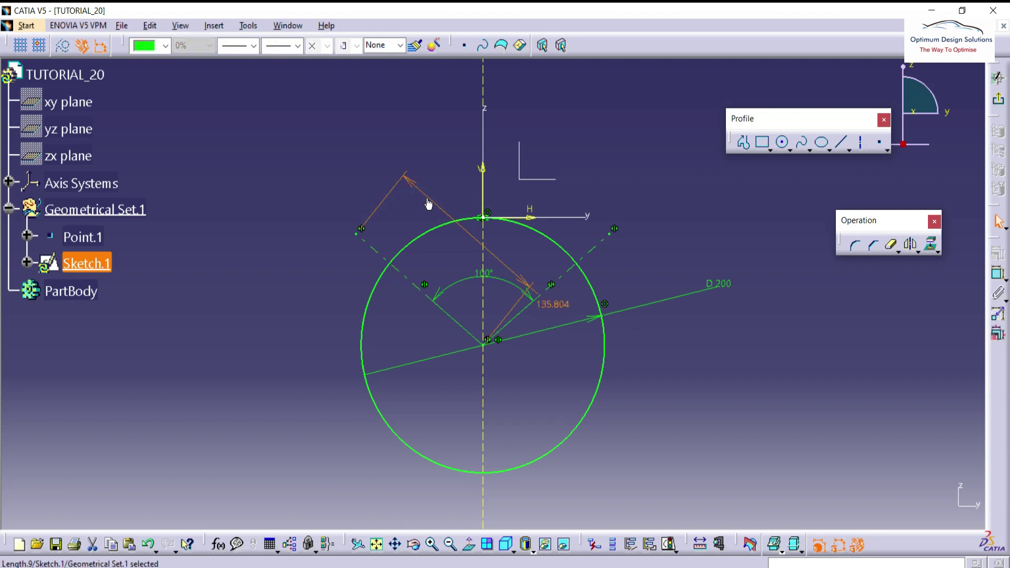
Delete the length dimension, trim the circle to its top arc and exit the sketch.
key(Delete)
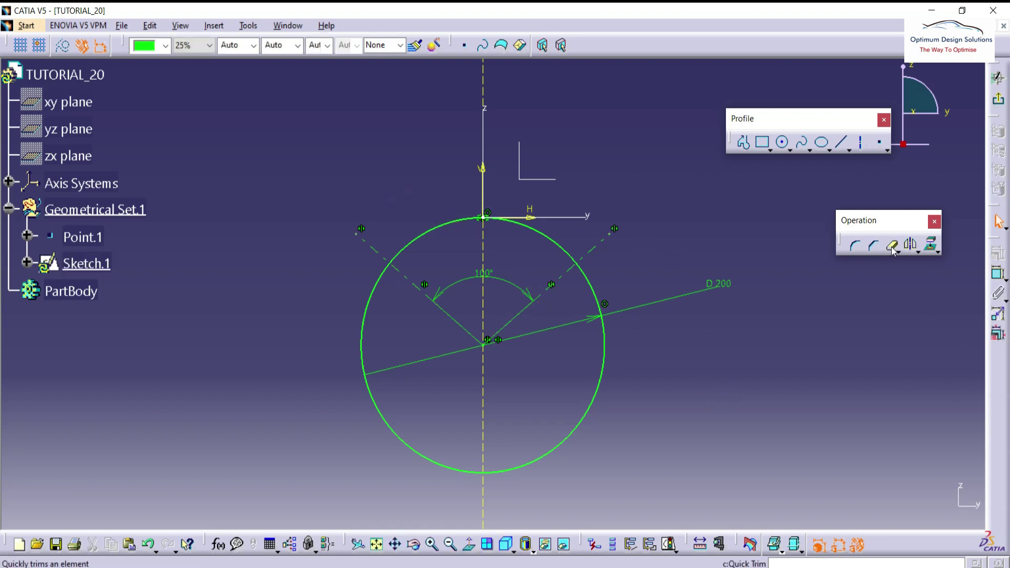
click(891, 245)
click(606, 339)
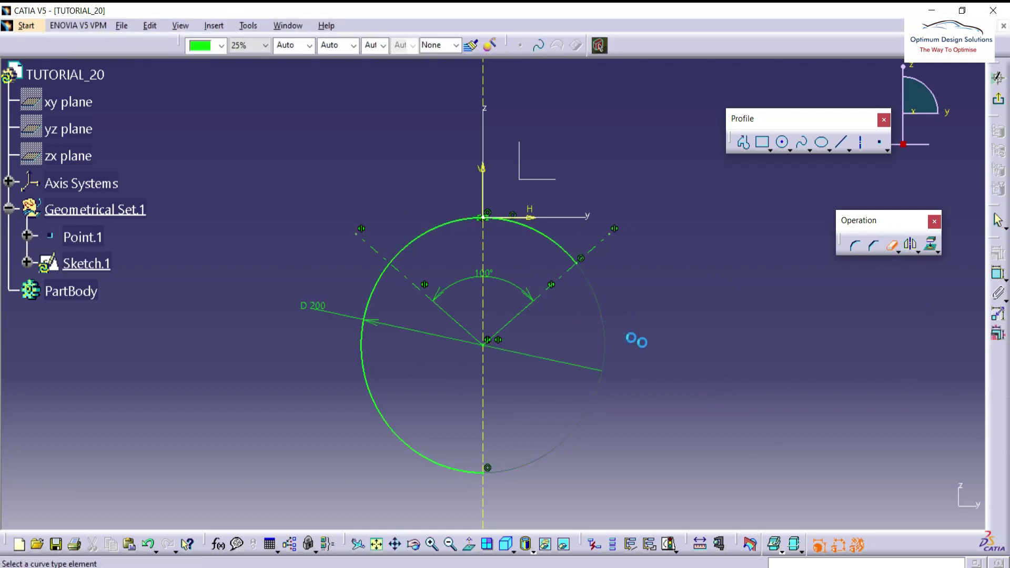
click(385, 414)
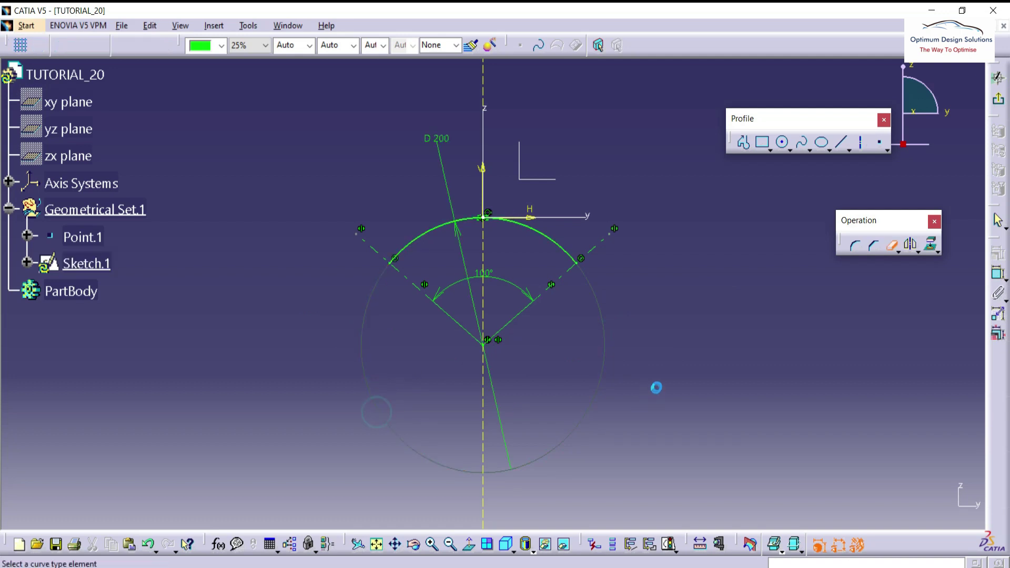
click(998, 77)
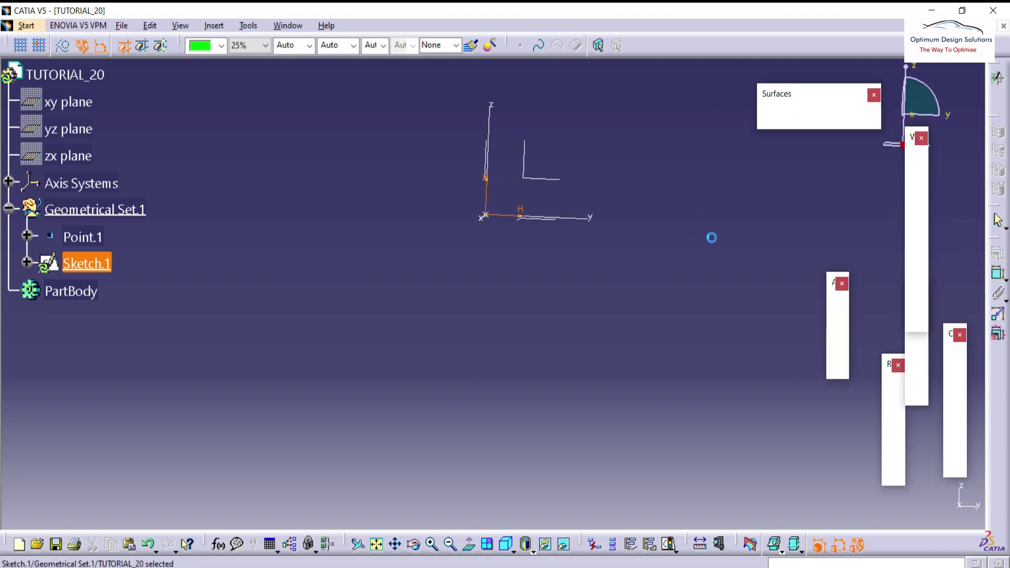
Extrude Sketch.1 35mm in the reversed direction into a curved surface.
click(777, 119)
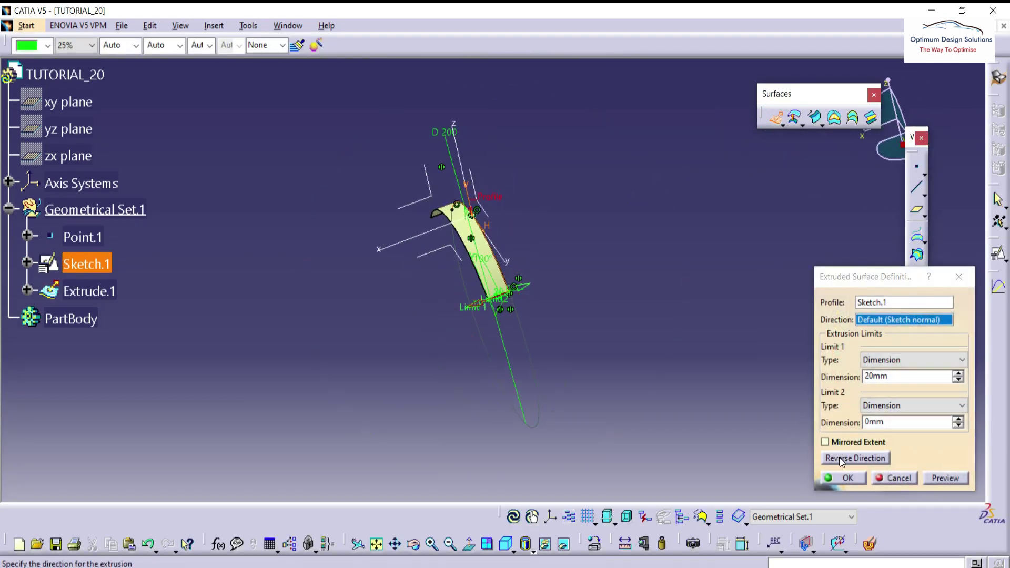
click(841, 459)
double_click(894, 376)
text(35mm)
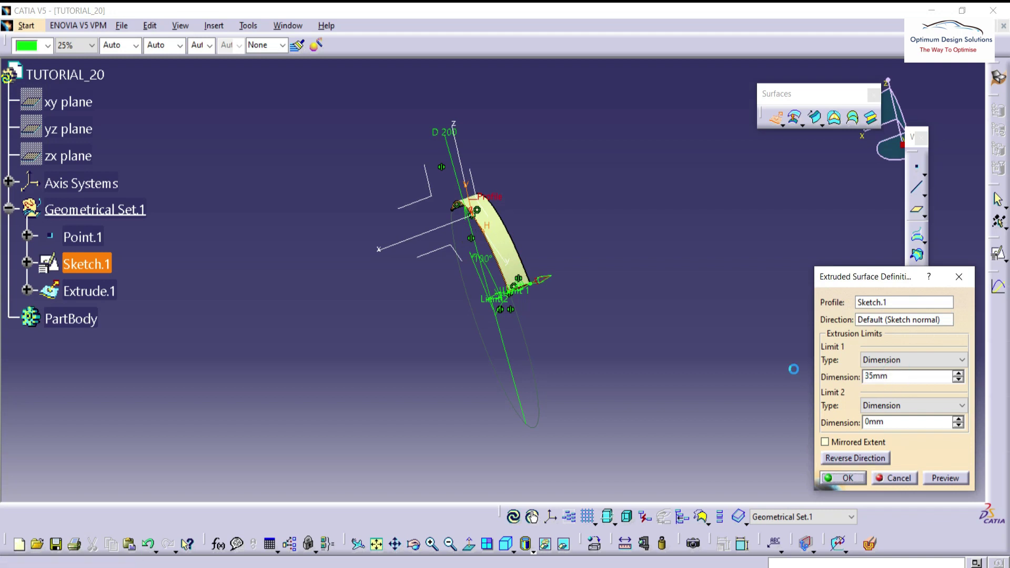
key(Return)
mouse_move(526, 380)
middle_down()
mouse_move(552, 337)
mouse_move(523, 386)
middle_up()
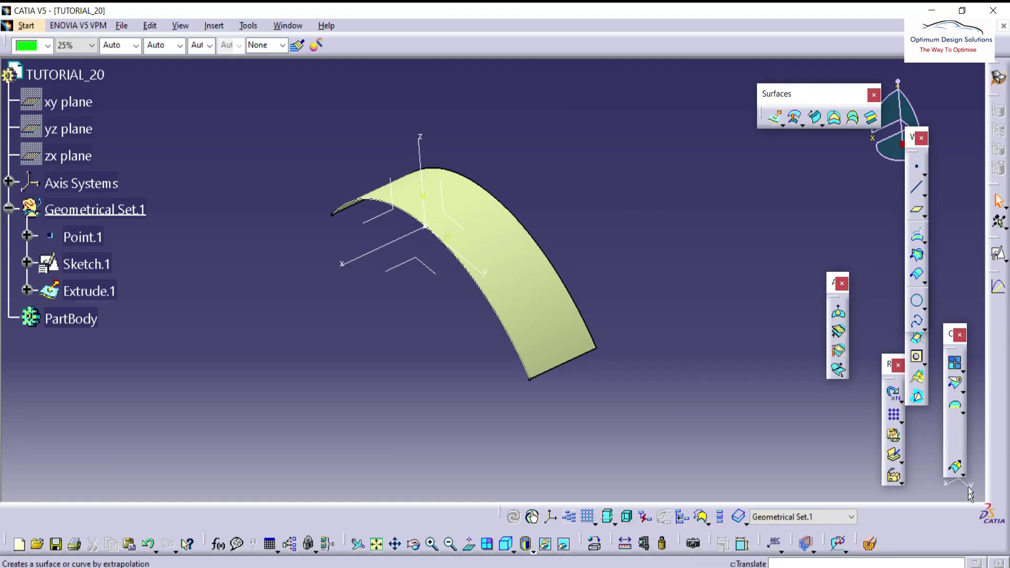
Create Plane.1 offset 117mm from the YZ plane in the reversed direction.
click(917, 210)
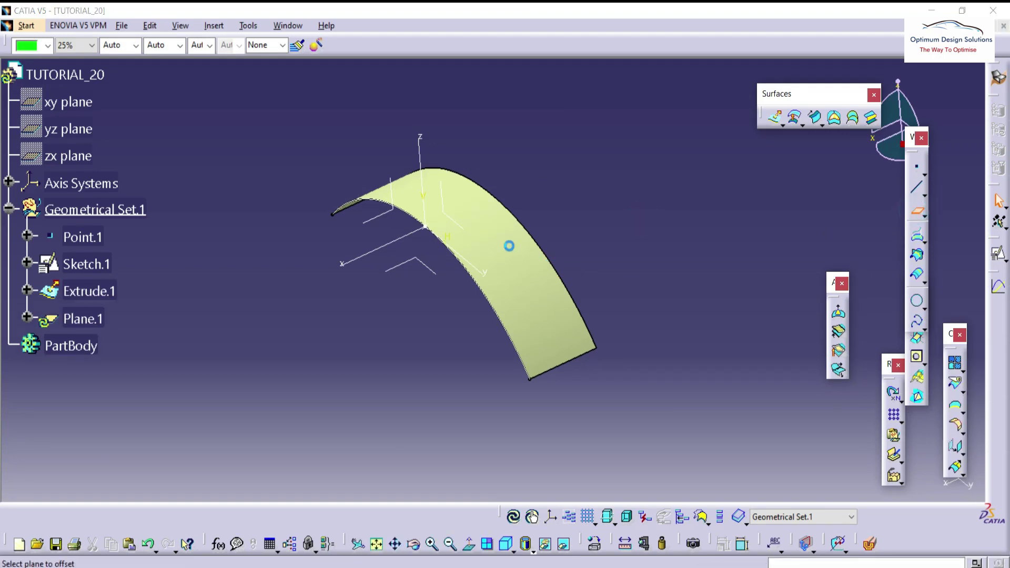
click(458, 225)
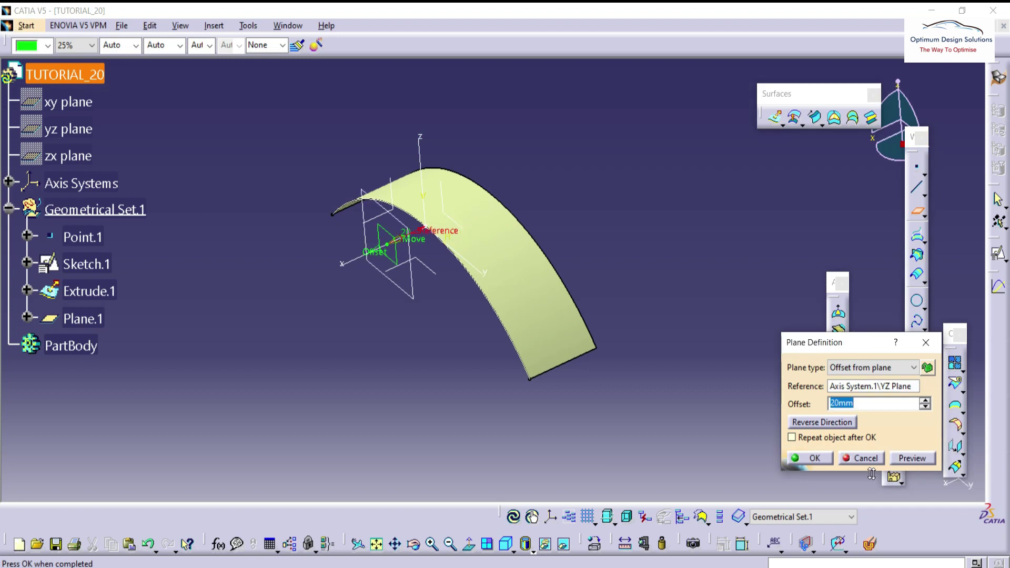
text(117)
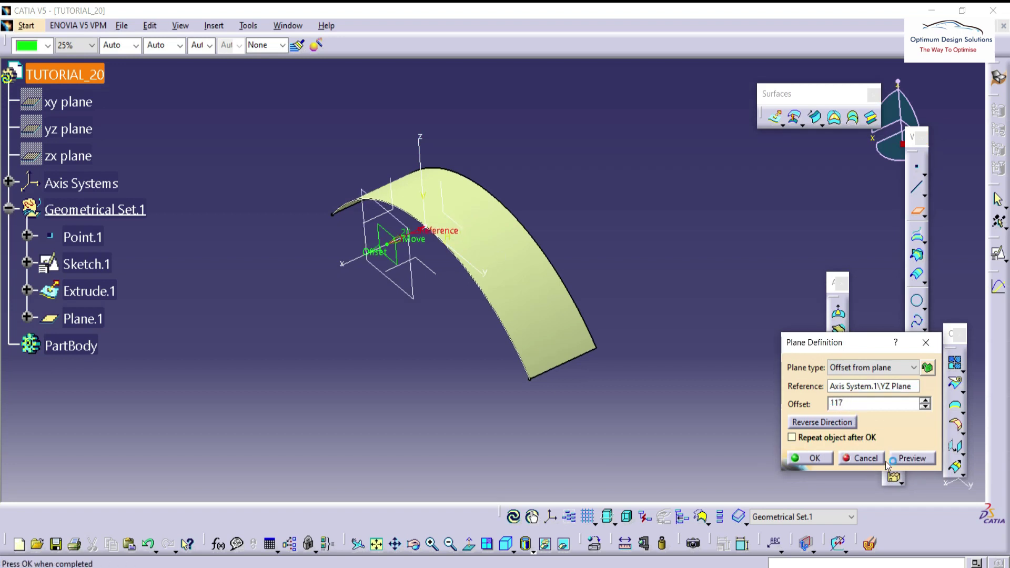
click(831, 423)
click(808, 459)
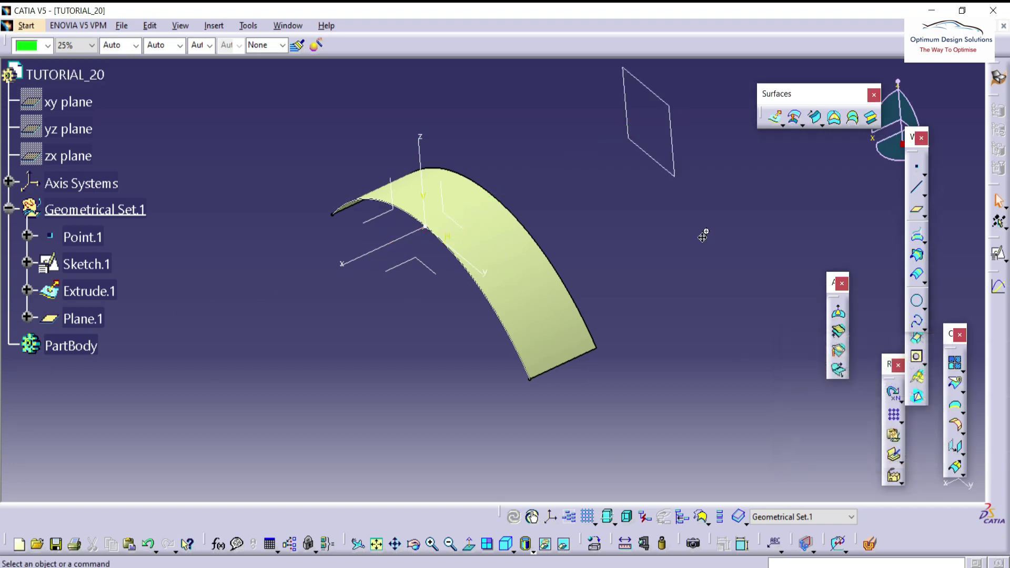
middle_drag(735, 218, 694, 291)
Start a positioned sketch, Sketch.2, on Plane.1.
click(998, 258)
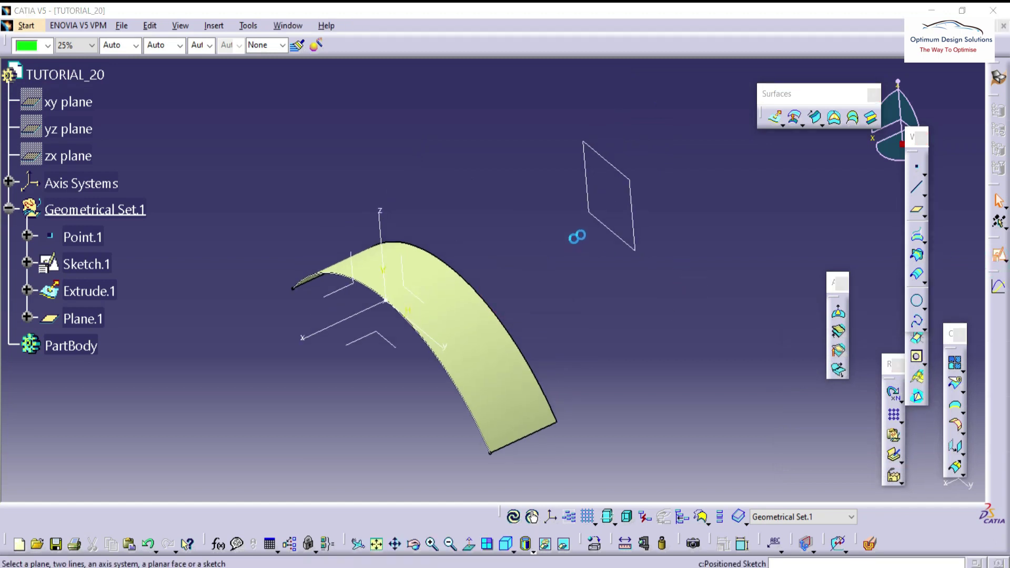
click(612, 231)
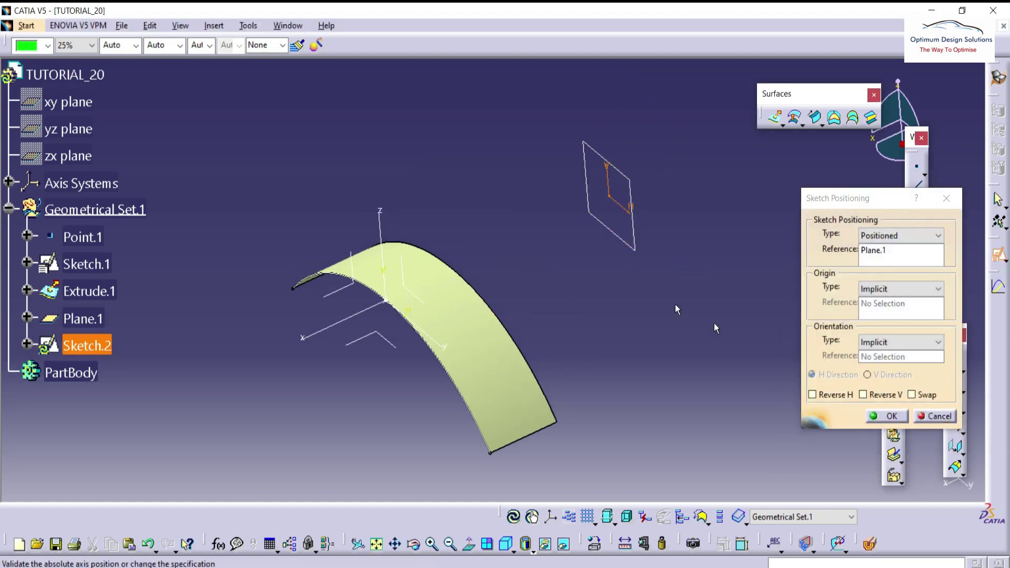
click(874, 416)
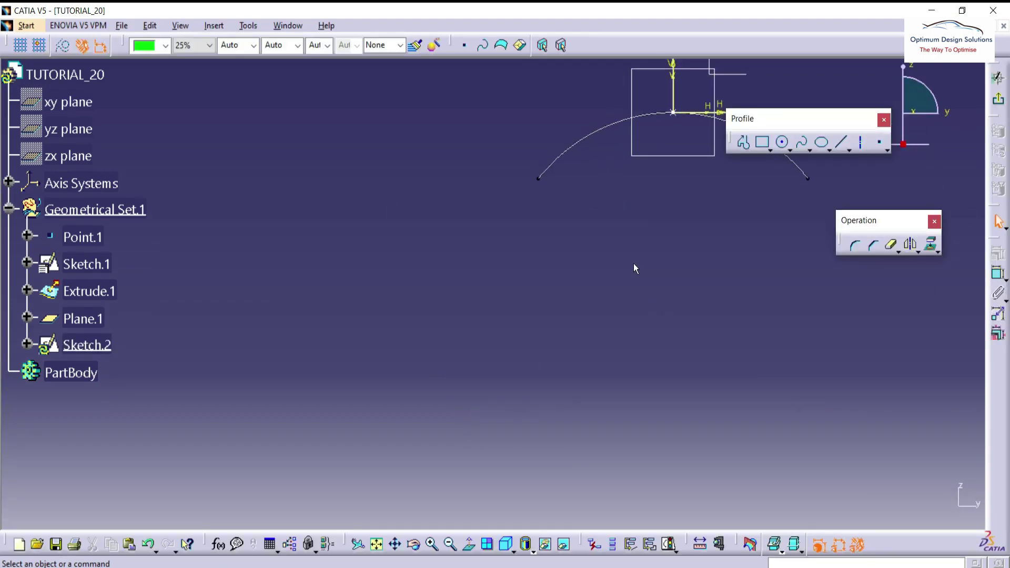
Project the surface's arc edge into Sketch.2 and hide Sketch.1 and Extrude.1.
mouse_move(635, 269)
middle_down()
mouse_move(504, 355)
mouse_move(465, 361)
middle_up()
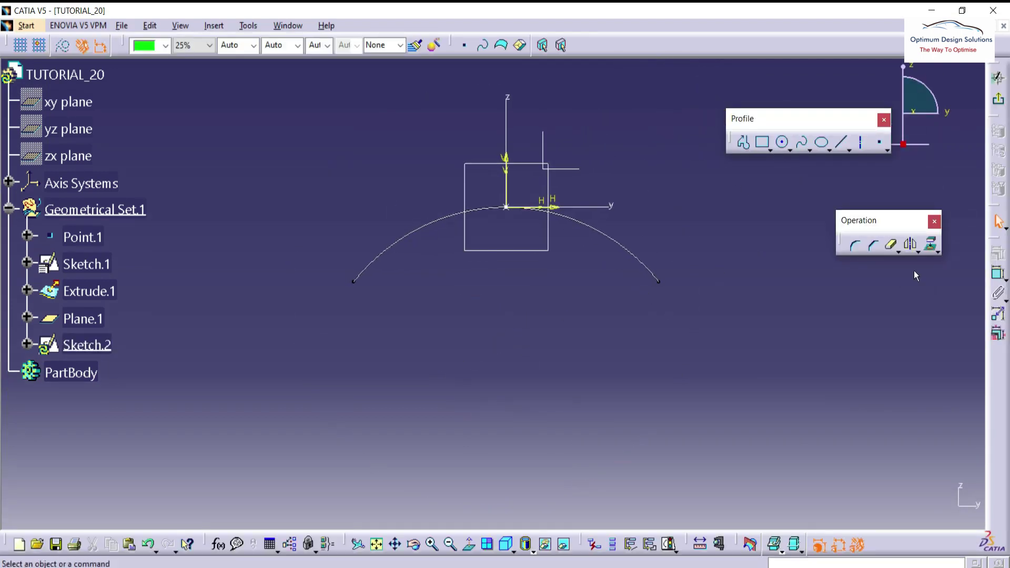
click(931, 246)
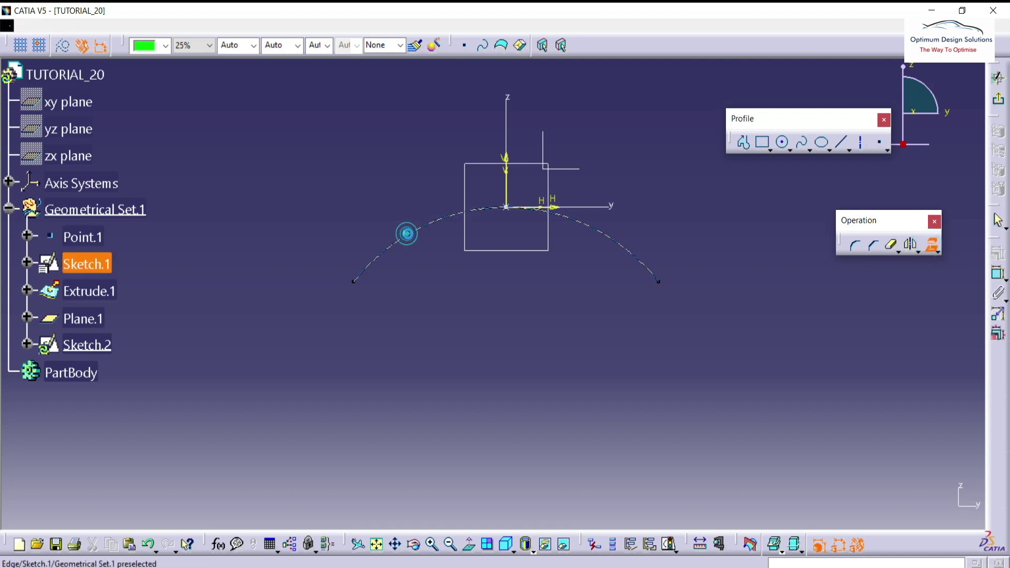
click(409, 232)
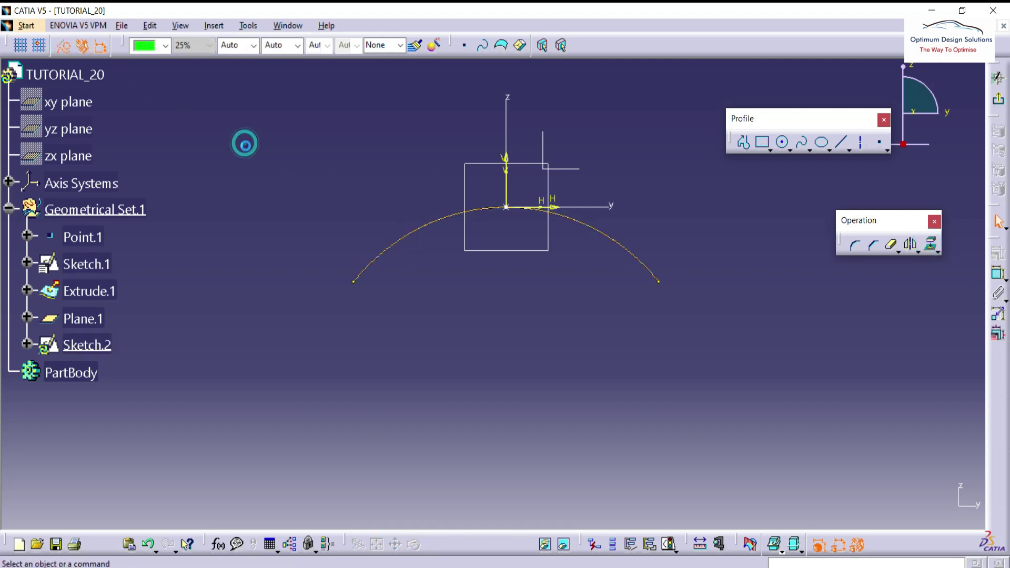
right_click(100, 265)
click(126, 299)
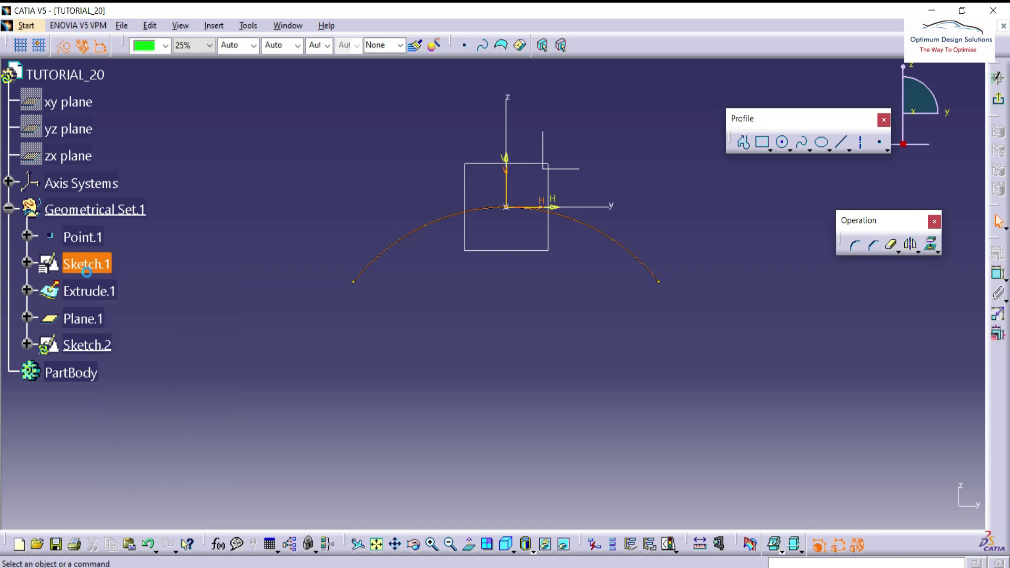
right_click(91, 297)
click(119, 335)
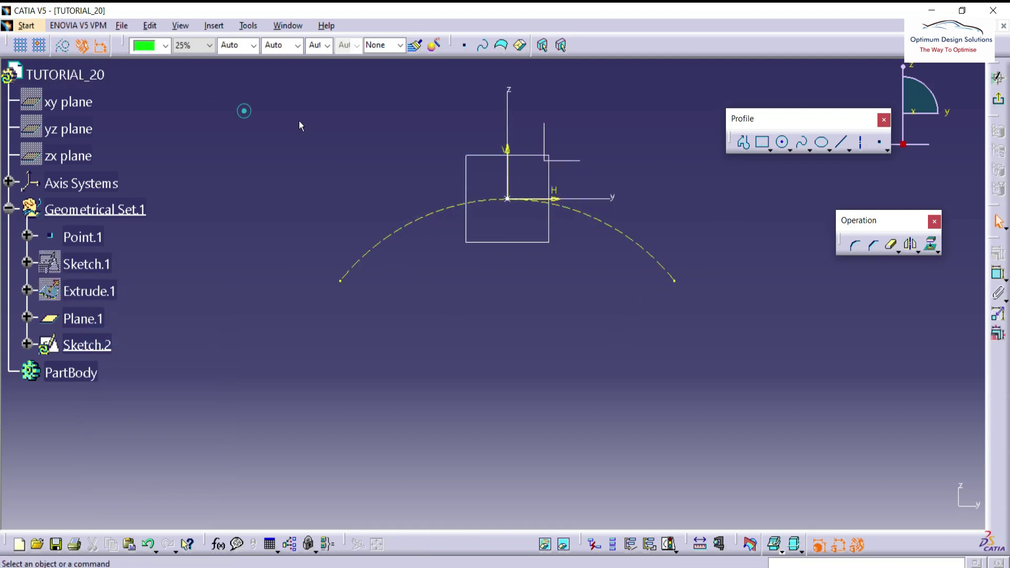
Draw a circle centred 100 mm below the origin with a 260 mm diameter.
click(783, 142)
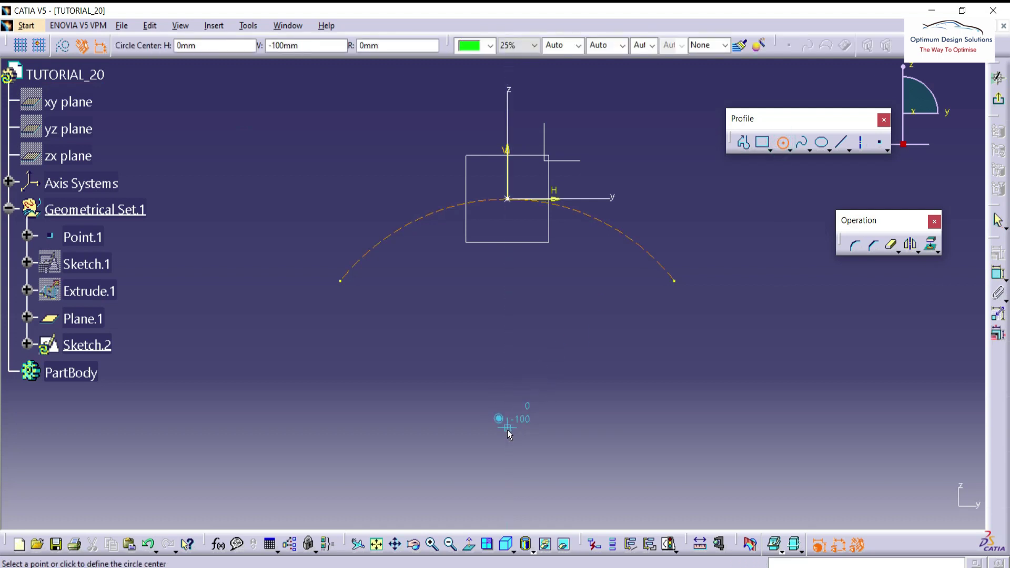
click(507, 426)
click(507, 116)
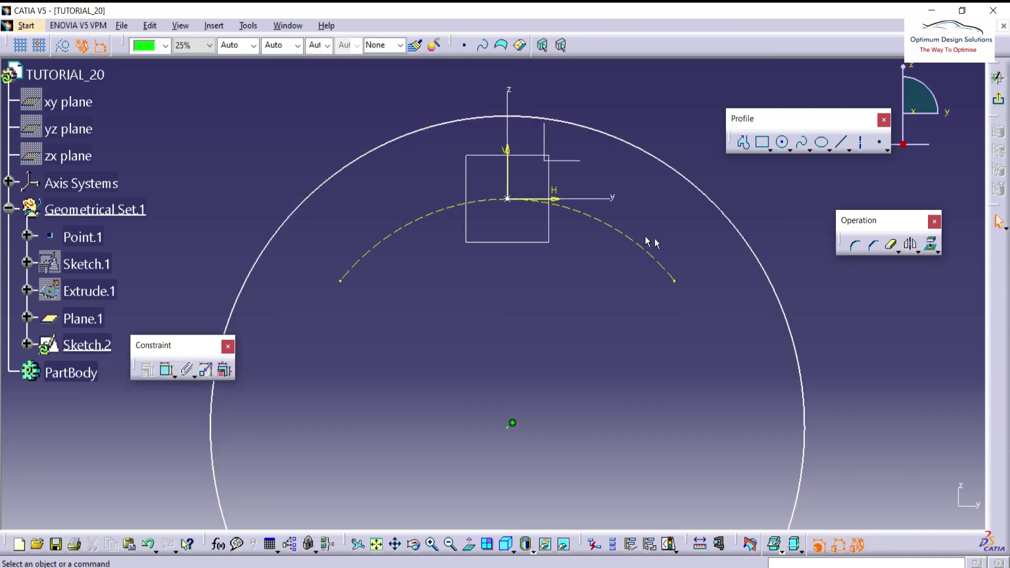
click(166, 370)
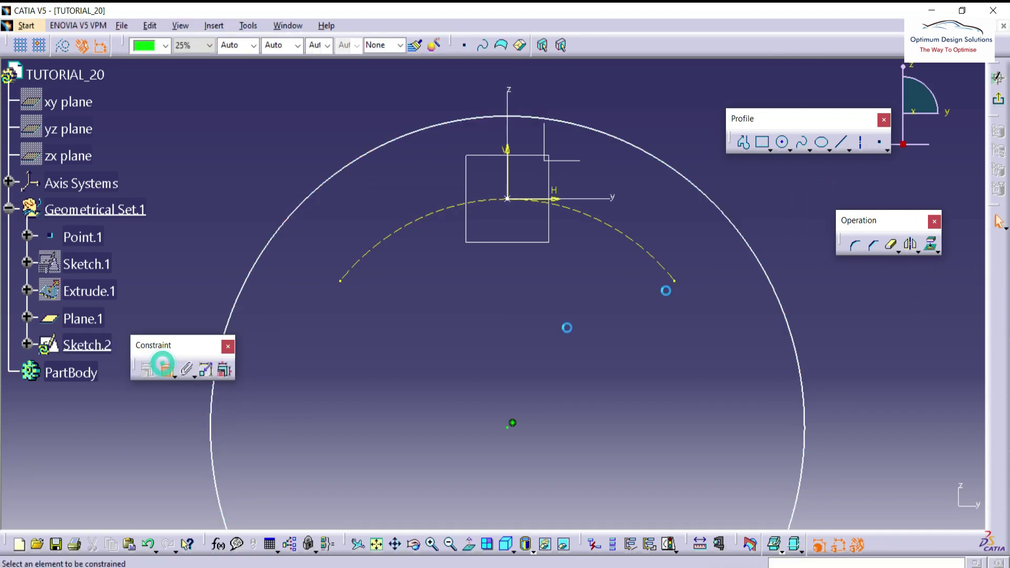
click(717, 207)
click(660, 295)
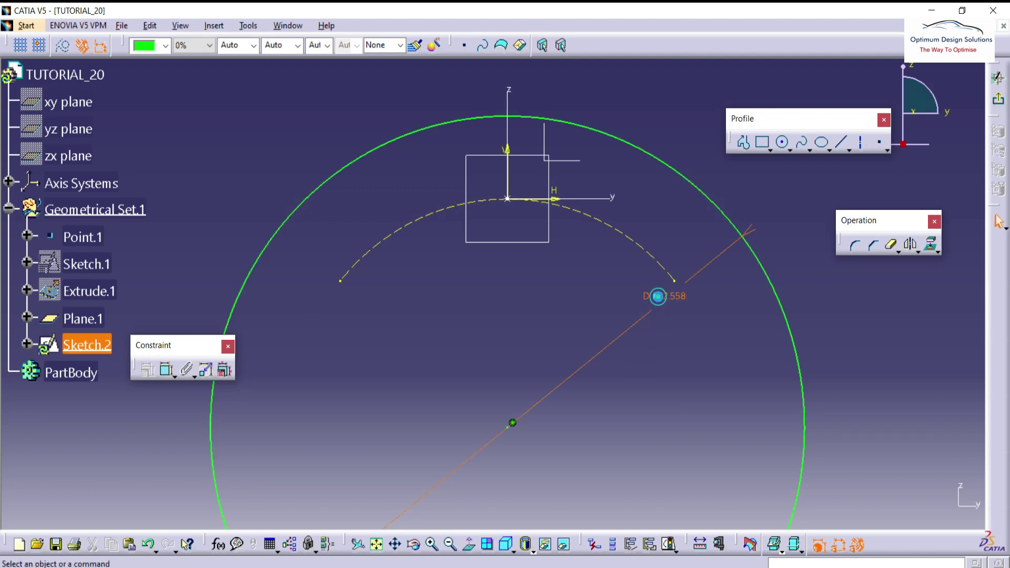
double_click(658, 297)
text(2)
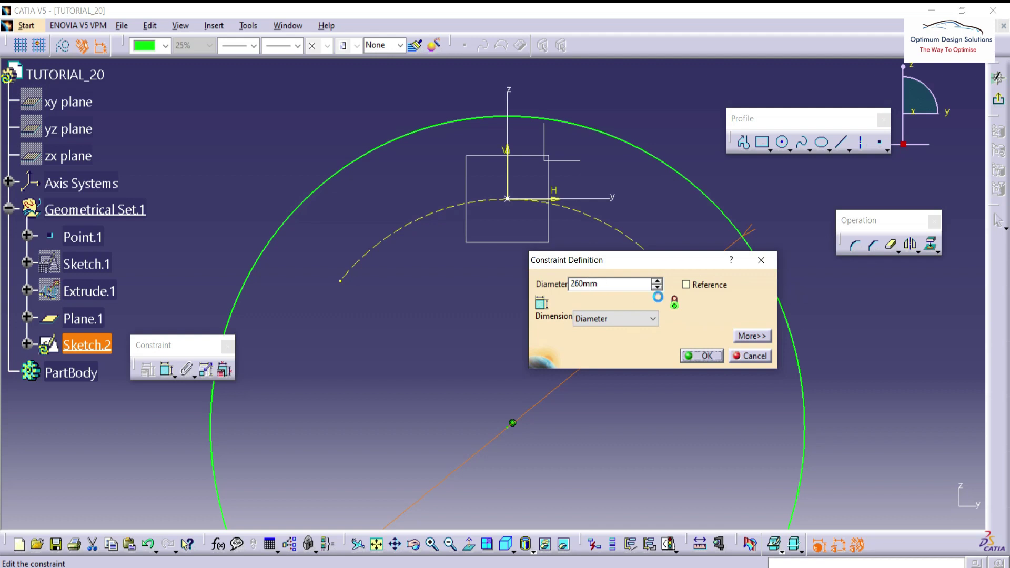
text(60)
key(Return)
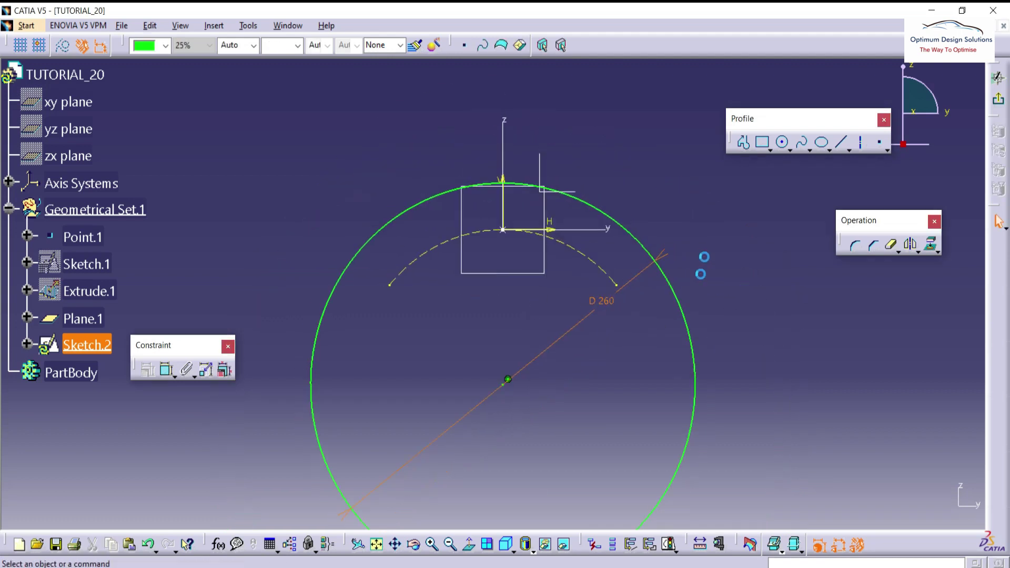
Add two axes from the circle centre to the arc ends and trim away the lower circle.
click(861, 145)
click(512, 327)
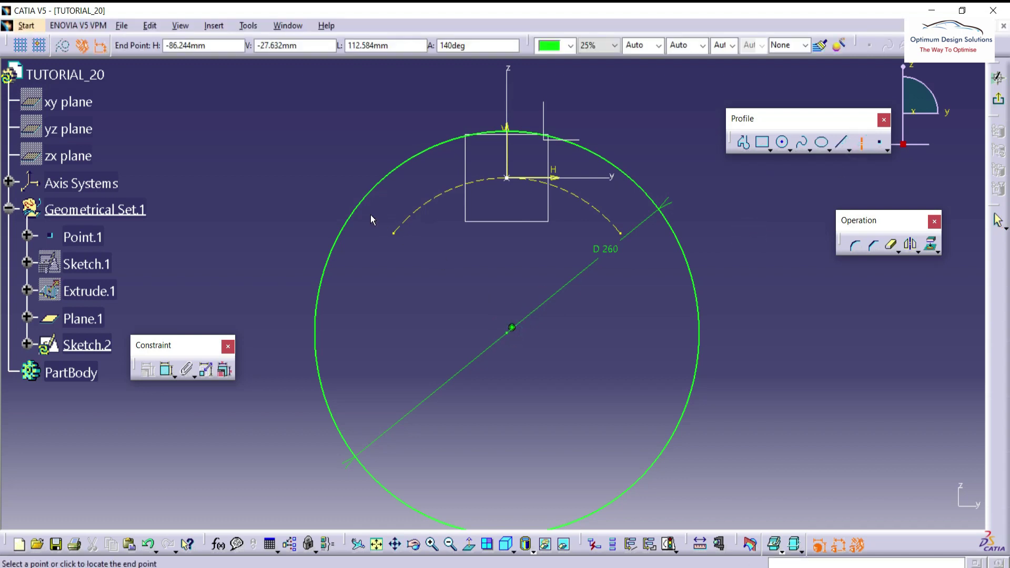
click(353, 200)
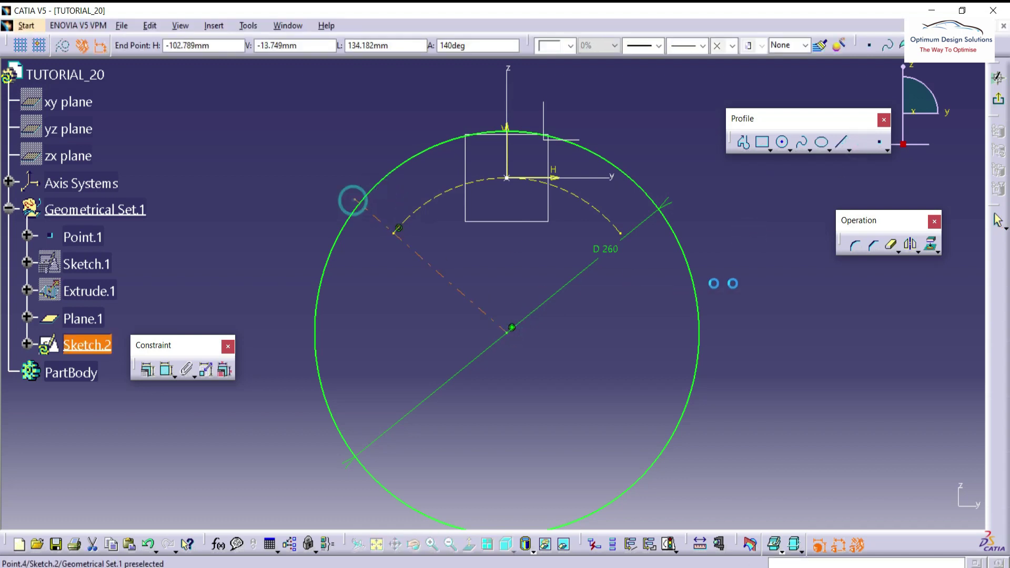
click(862, 145)
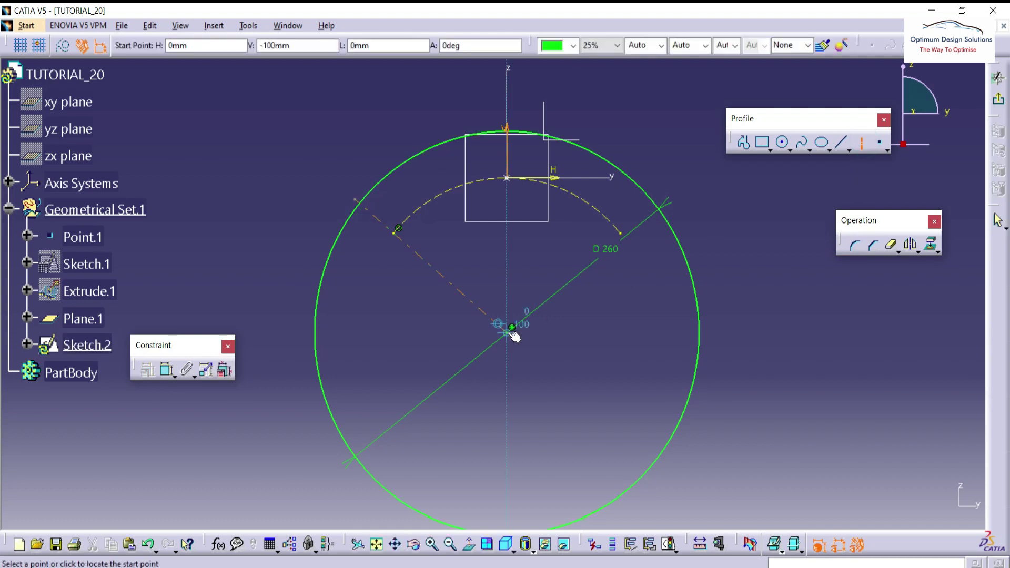
click(512, 329)
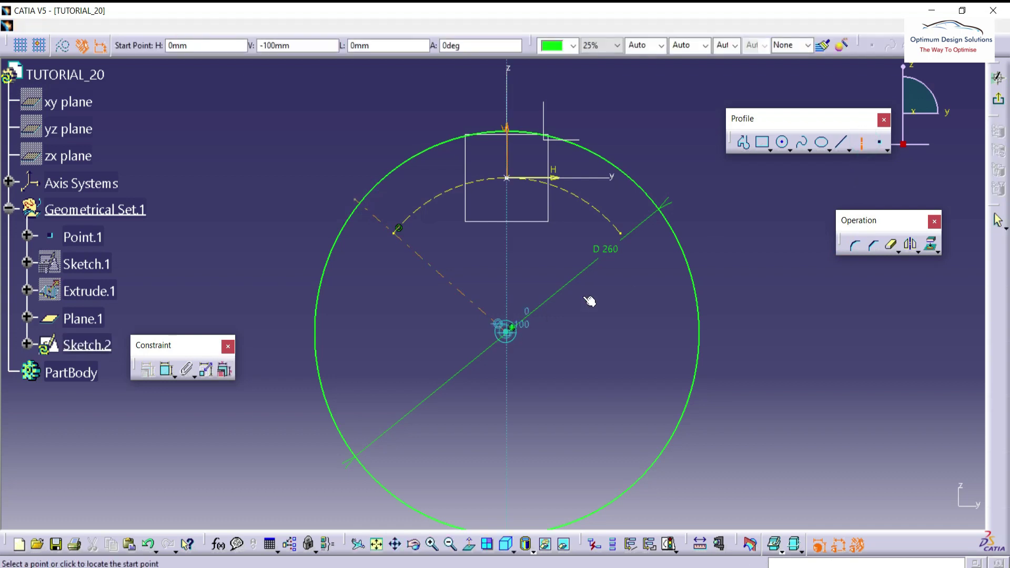
click(664, 195)
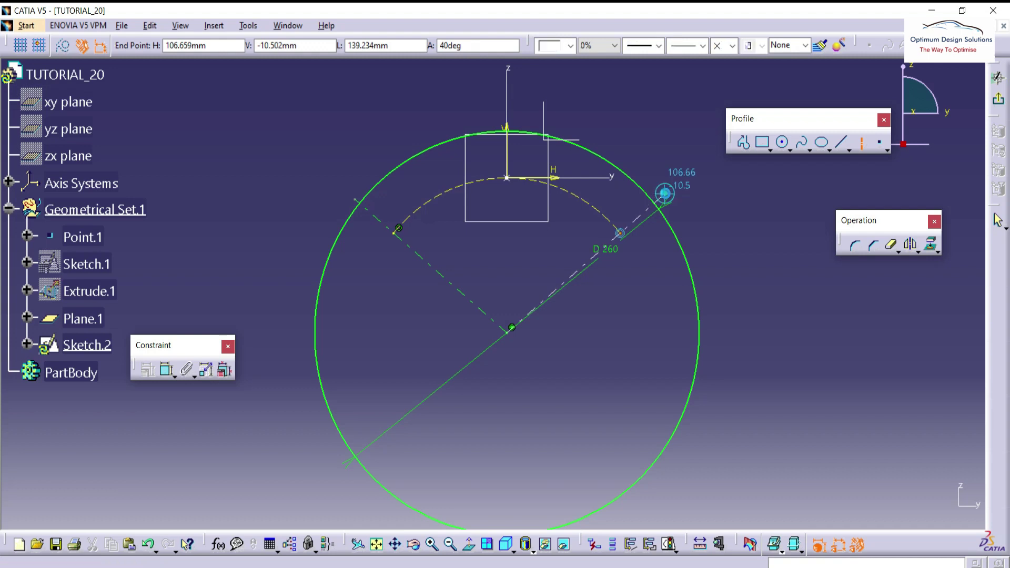
click(891, 245)
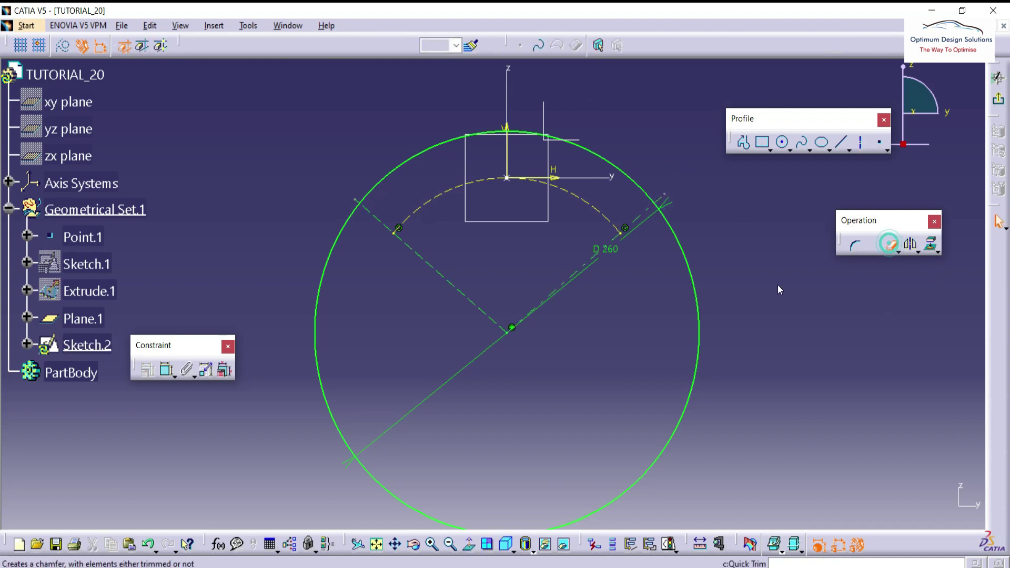
click(685, 262)
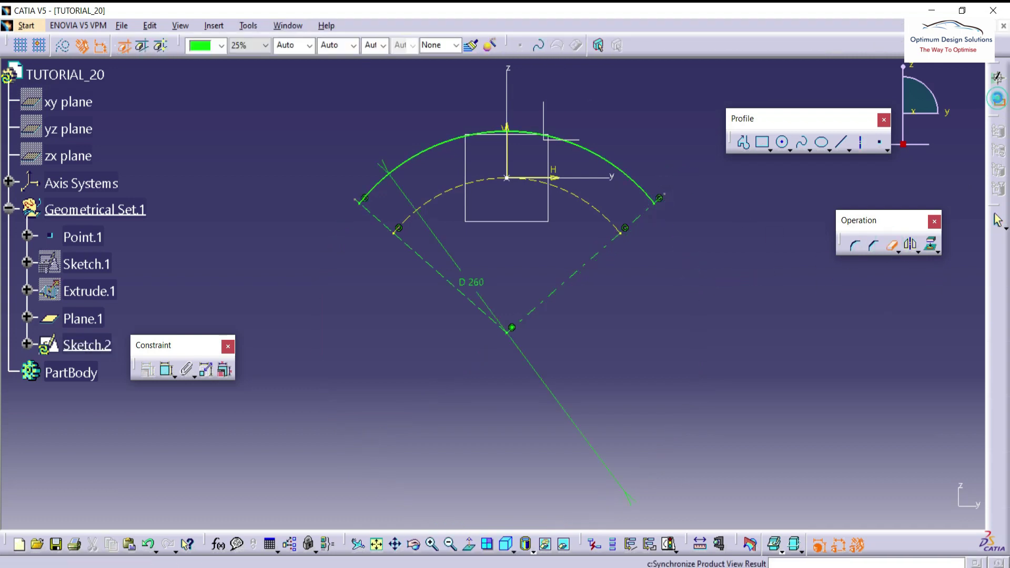
Exit the sketch and show the Extrude.1 surface again.
click(998, 99)
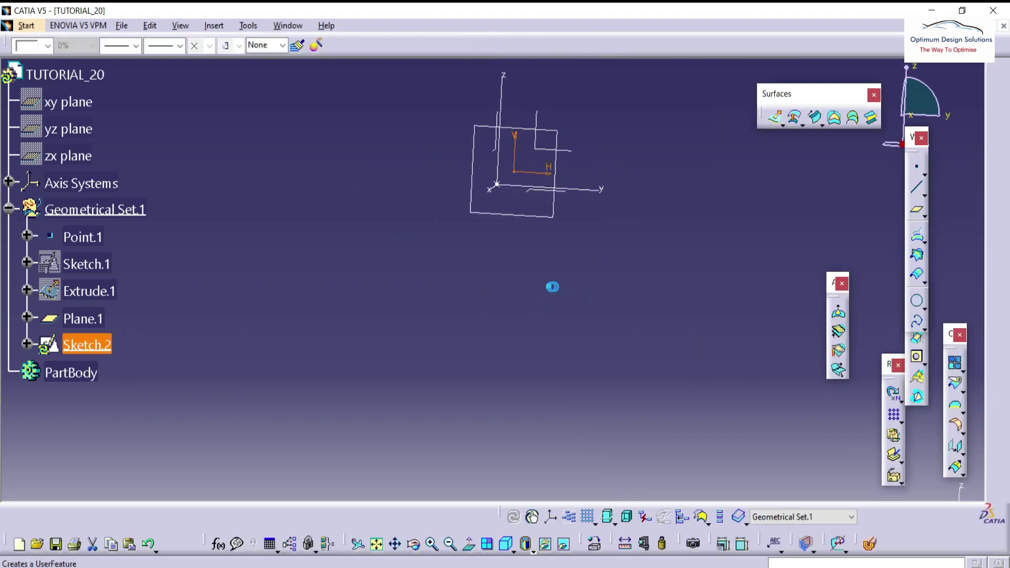
mouse_move(532, 295)
middle_down()
mouse_move(542, 318)
mouse_move(609, 327)
mouse_move(605, 264)
mouse_move(527, 274)
middle_up()
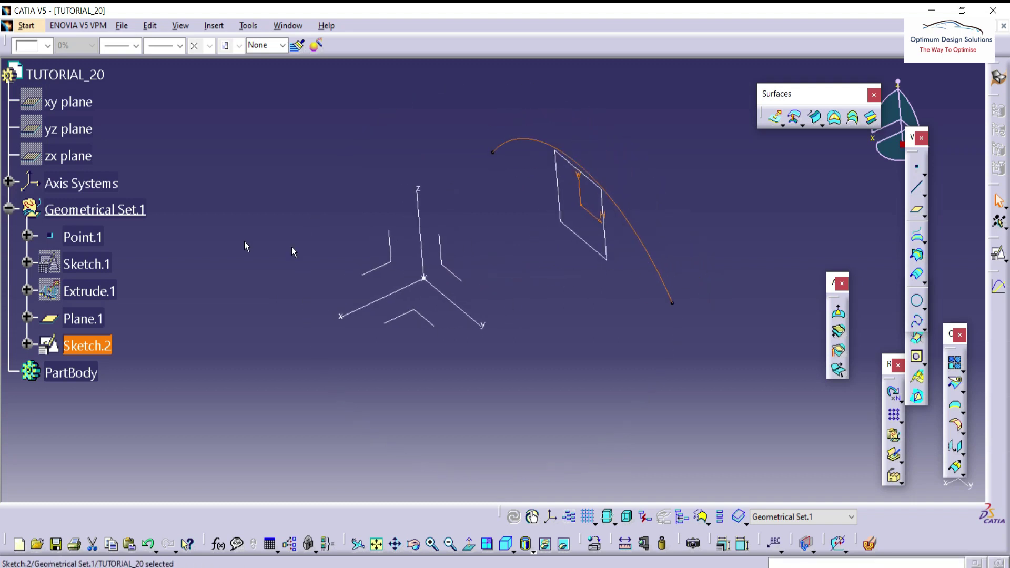
right_click(85, 292)
text(h)
click(179, 262)
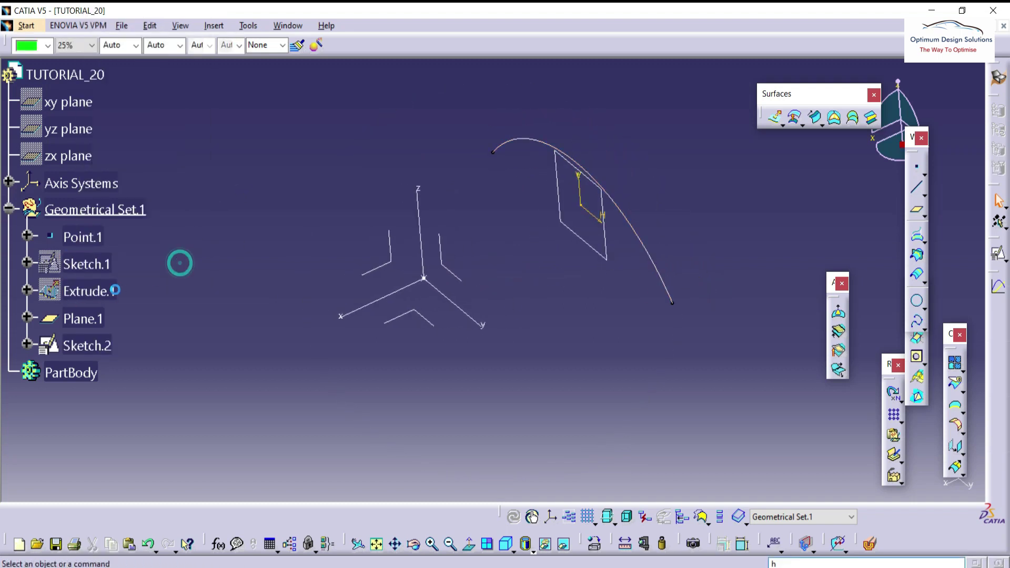
right_click(110, 291)
click(153, 48)
click(336, 203)
middle_drag(318, 230, 652, 126)
Extrude Sketch.2 60 mm into Extrude.2 and compare with the PowerPoint drawing.
click(780, 123)
click(551, 243)
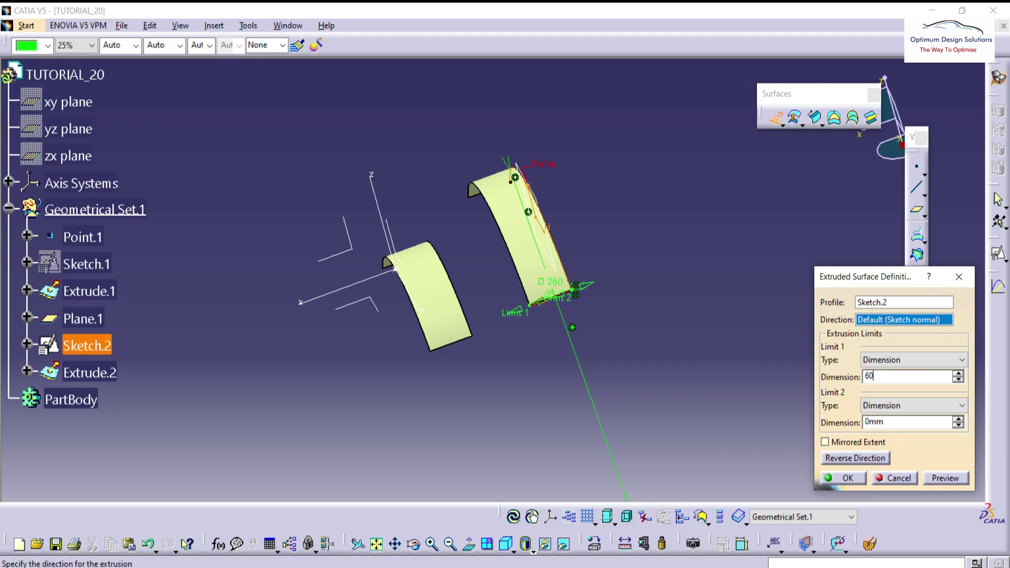
key(Return)
key(alt+Tab)
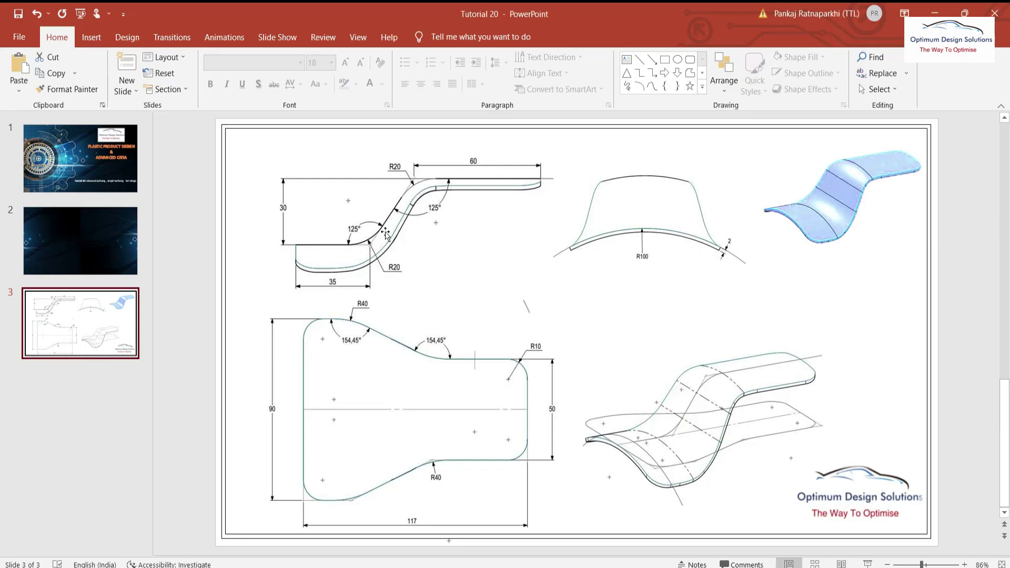
key(alt+Tab)
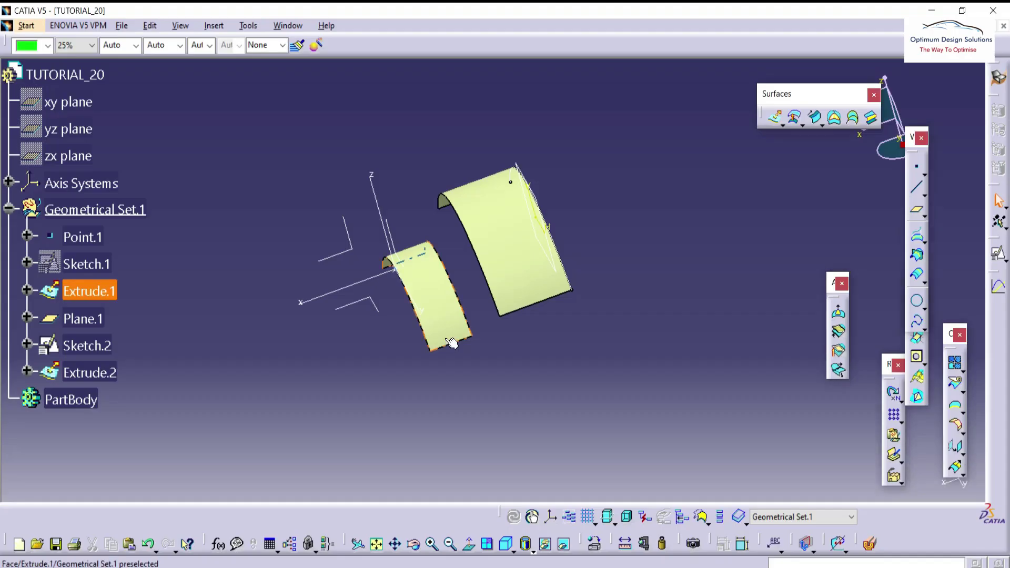
Loft a multi-sections surface between Extrude.1's edge and Extrude.2's facing edge.
click(859, 123)
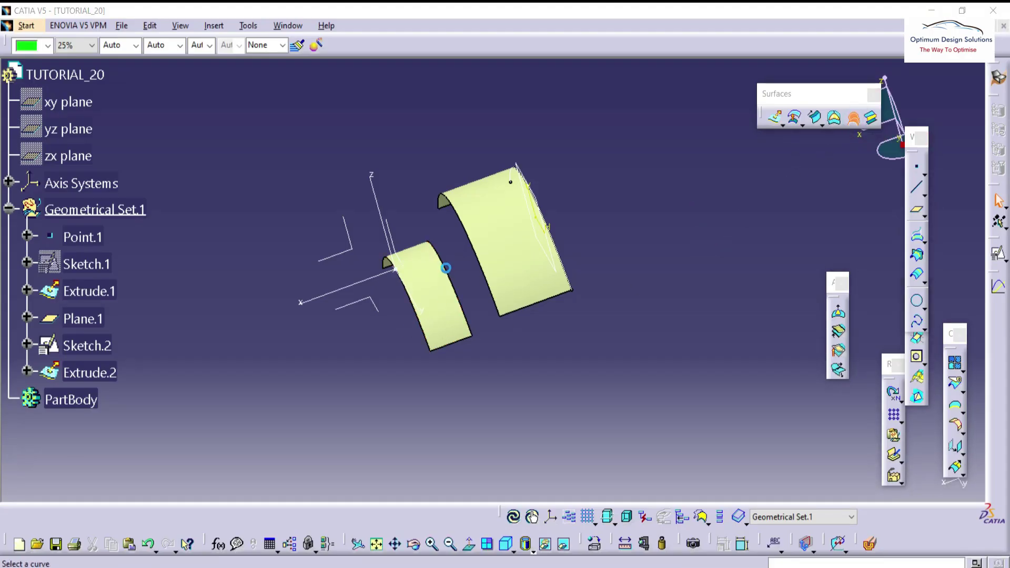
click(440, 265)
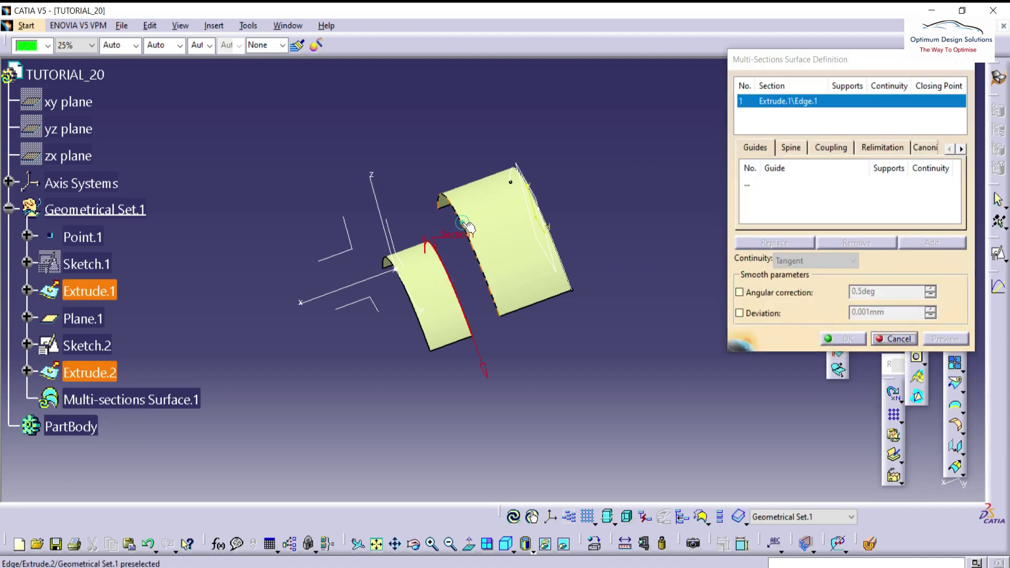
click(469, 228)
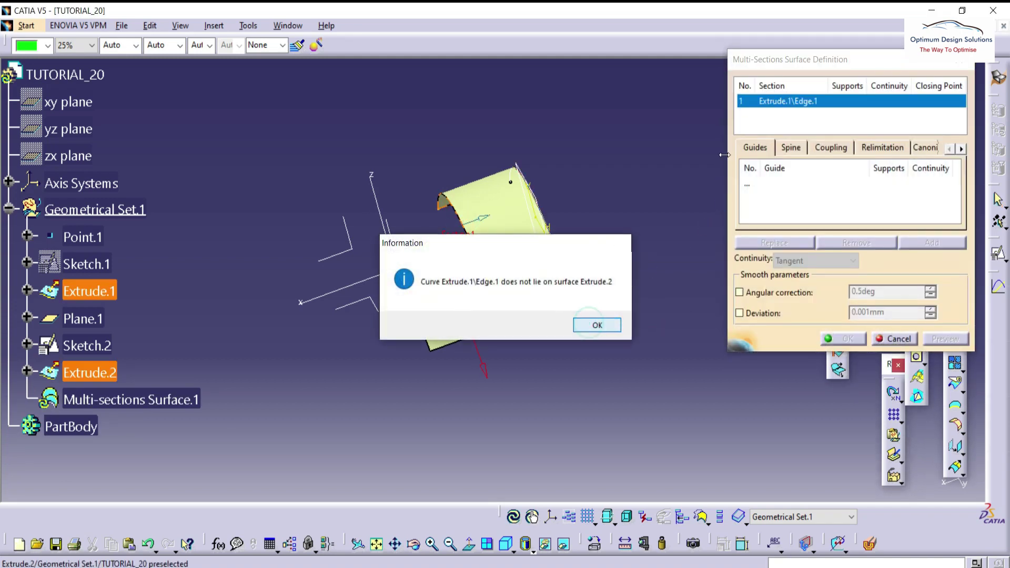
key(Return)
click(481, 258)
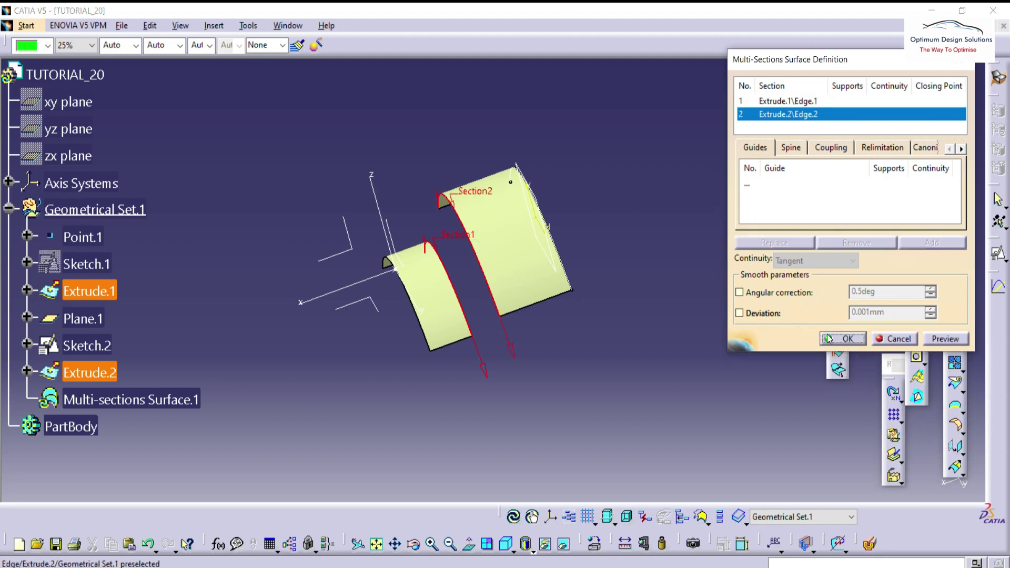
click(843, 338)
middle_drag(512, 380, 497, 260)
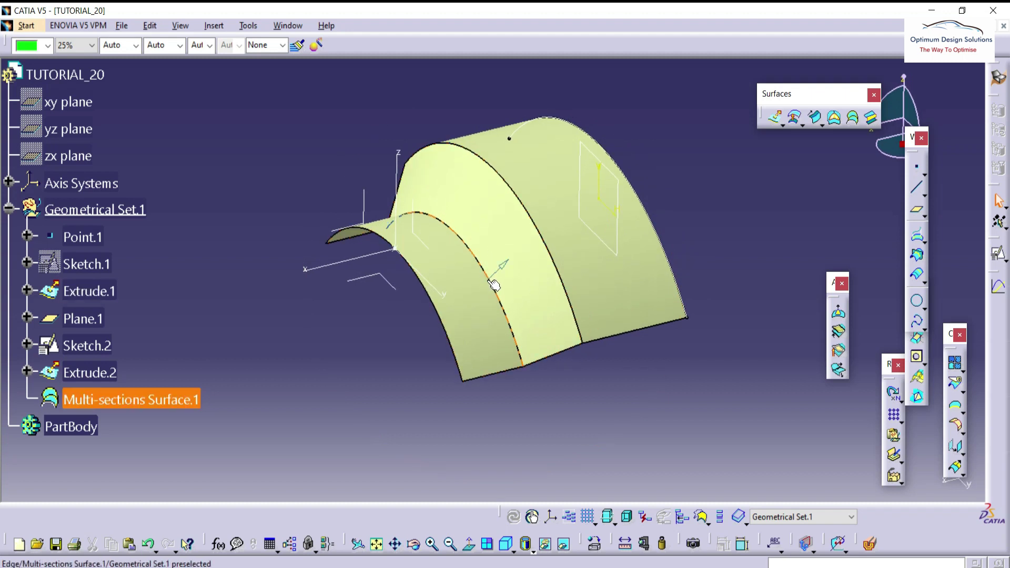
click(495, 285)
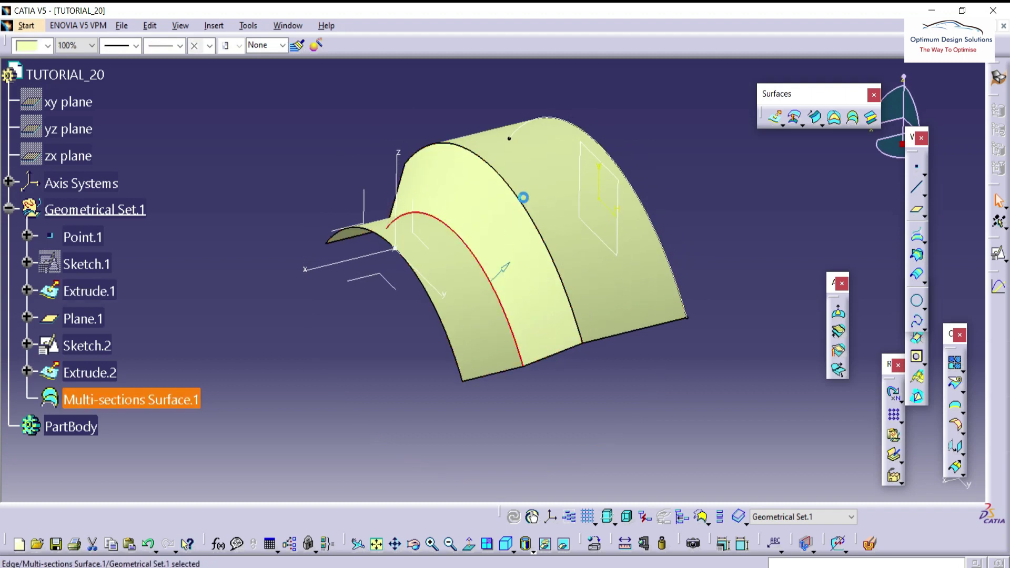
click(940, 394)
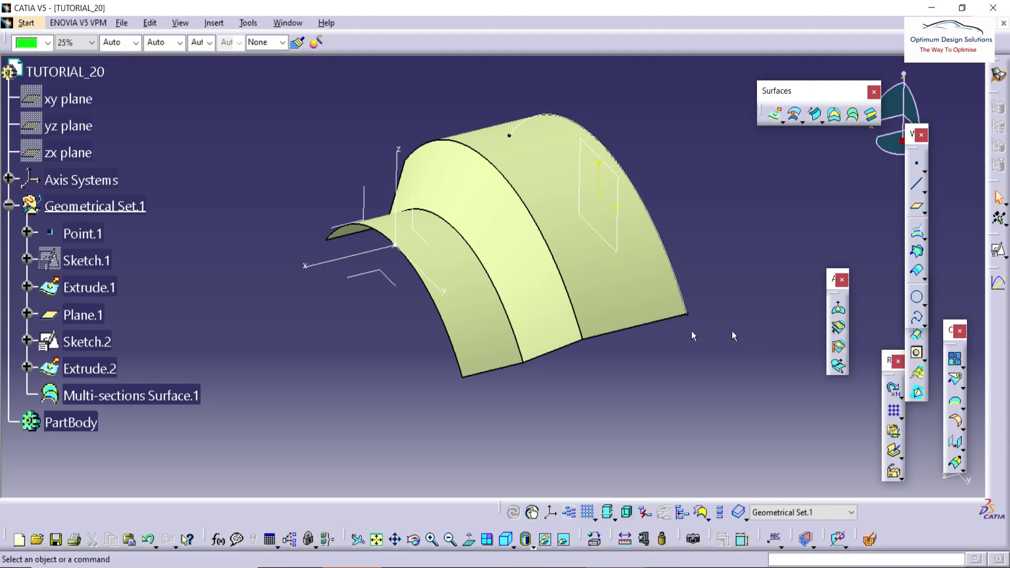
Join Multi-sections Surface.1, Extrude.2 and Extrude.1 into Join.1.
click(956, 359)
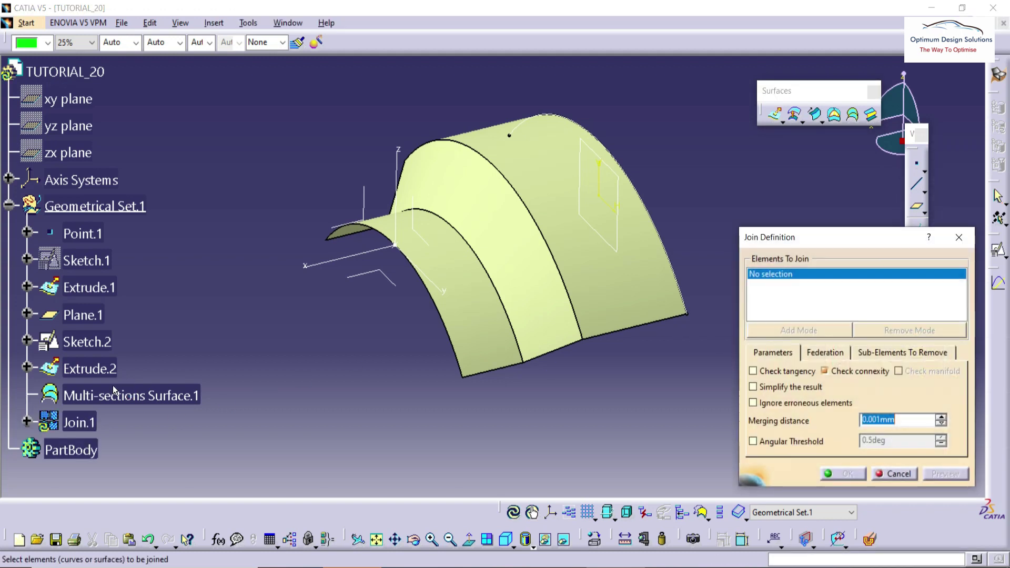
click(110, 395)
click(90, 369)
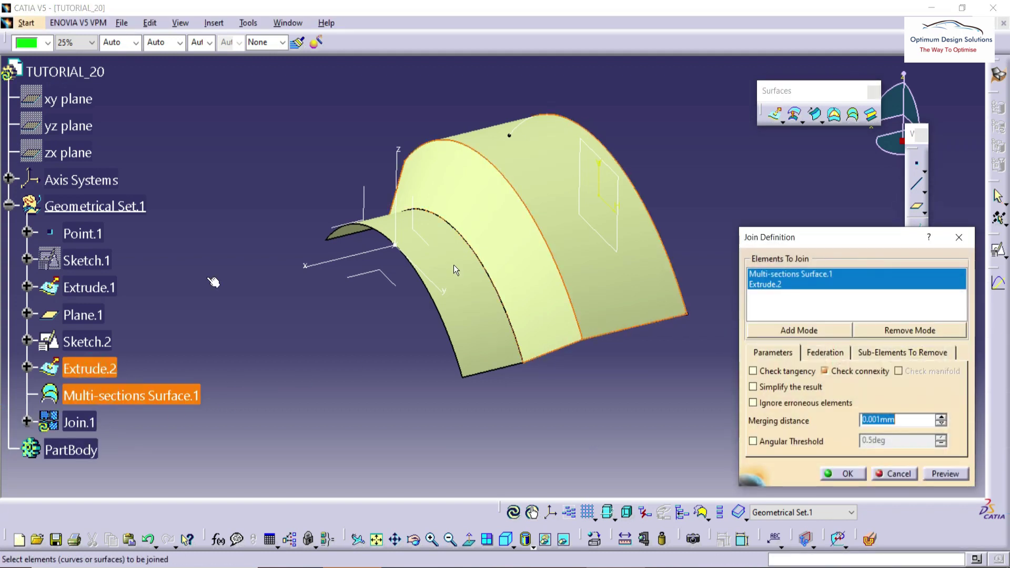
click(100, 291)
click(859, 476)
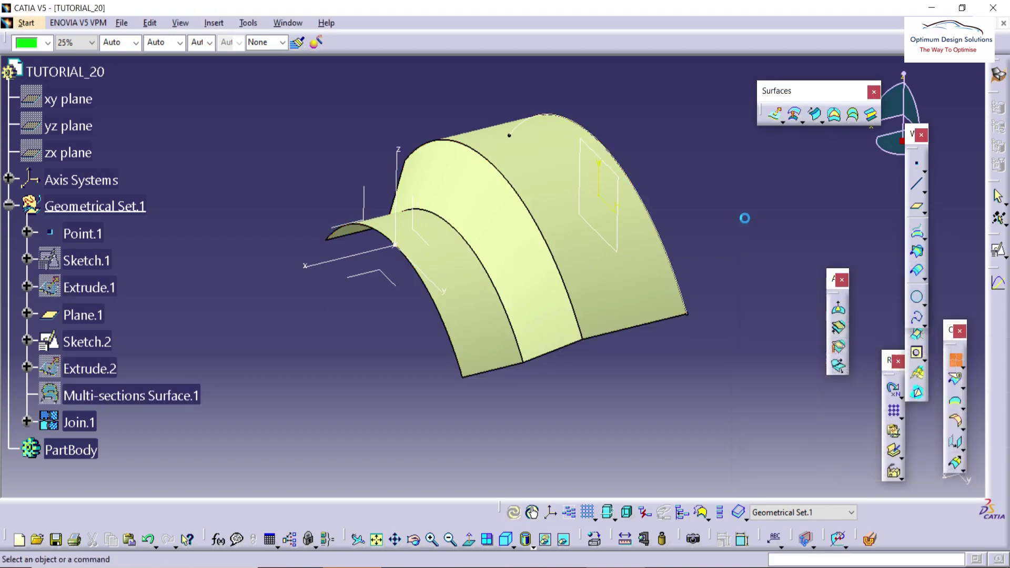
Fillet the two seam edges of the joined surface with a 20mm radius.
click(952, 422)
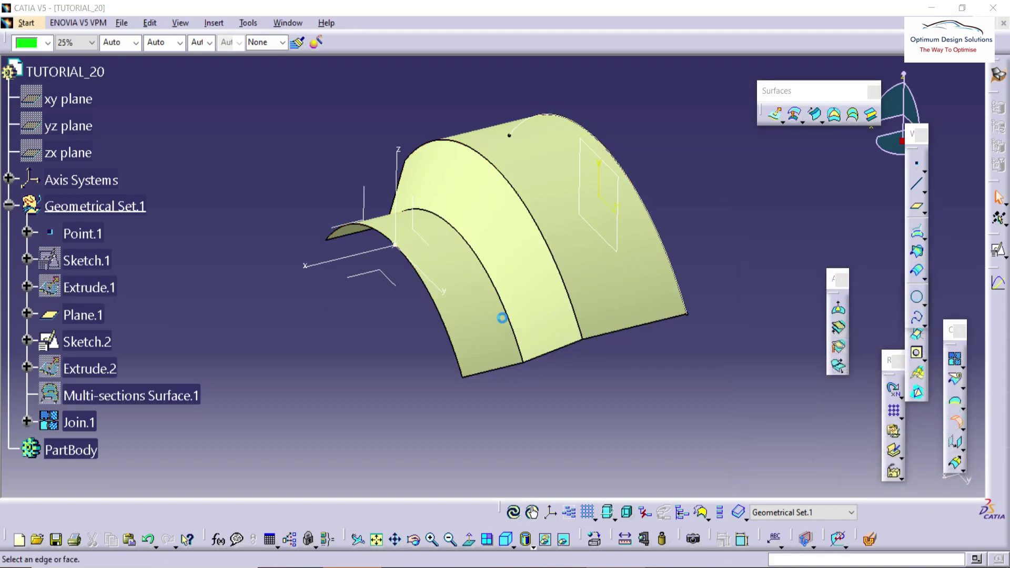
click(504, 301)
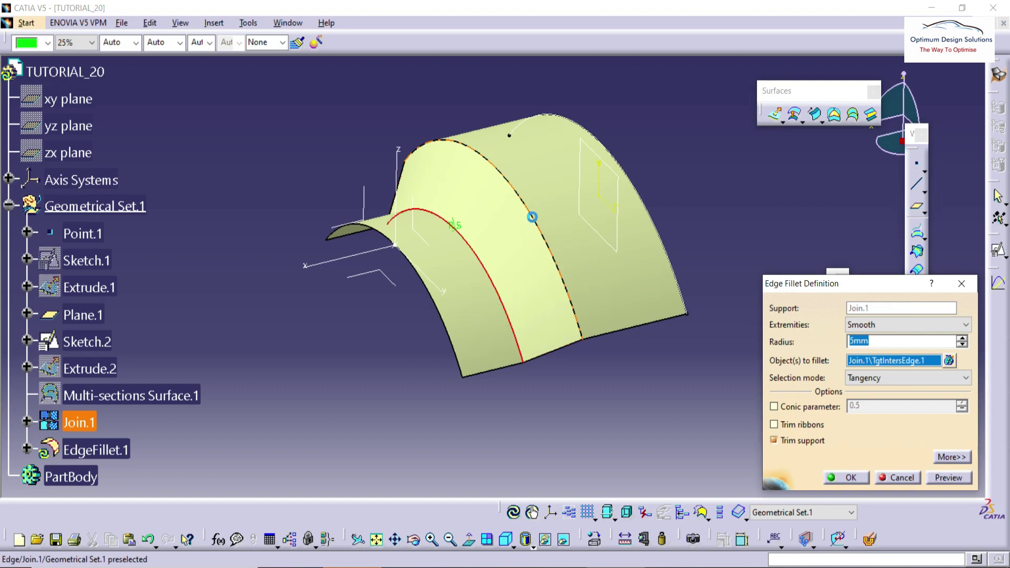
click(533, 216)
click(888, 343)
text(20)
key(Return)
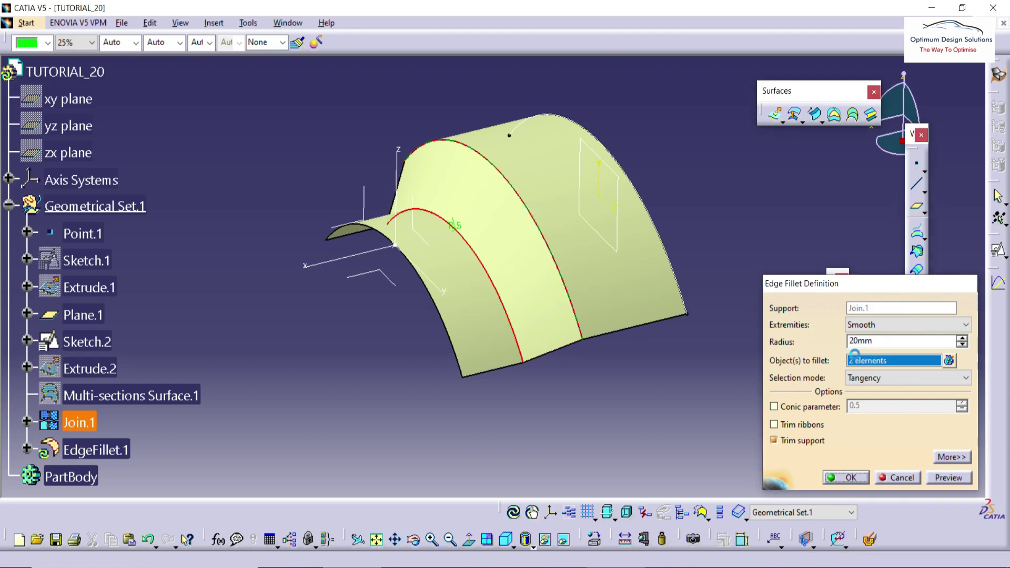
mouse_move(564, 378)
middle_down()
mouse_move(542, 338)
mouse_move(525, 355)
mouse_move(541, 394)
mouse_move(498, 326)
mouse_move(507, 381)
mouse_move(523, 313)
mouse_move(564, 415)
mouse_move(512, 418)
mouse_move(546, 366)
mouse_move(514, 283)
middle_up()
Hide Sketch.2 and Plane.1 from the view.
right_click(84, 341)
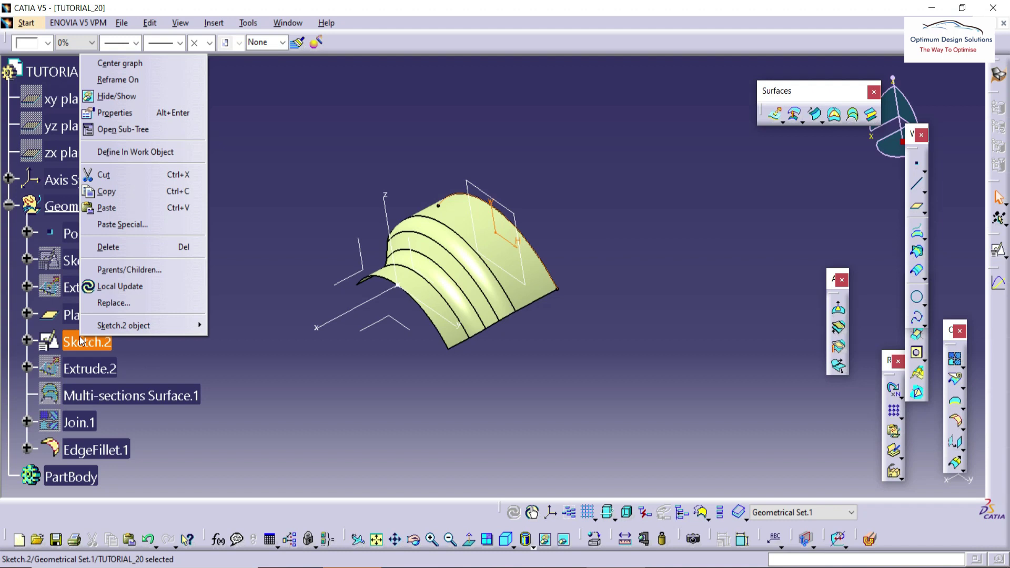
click(117, 96)
right_click(83, 315)
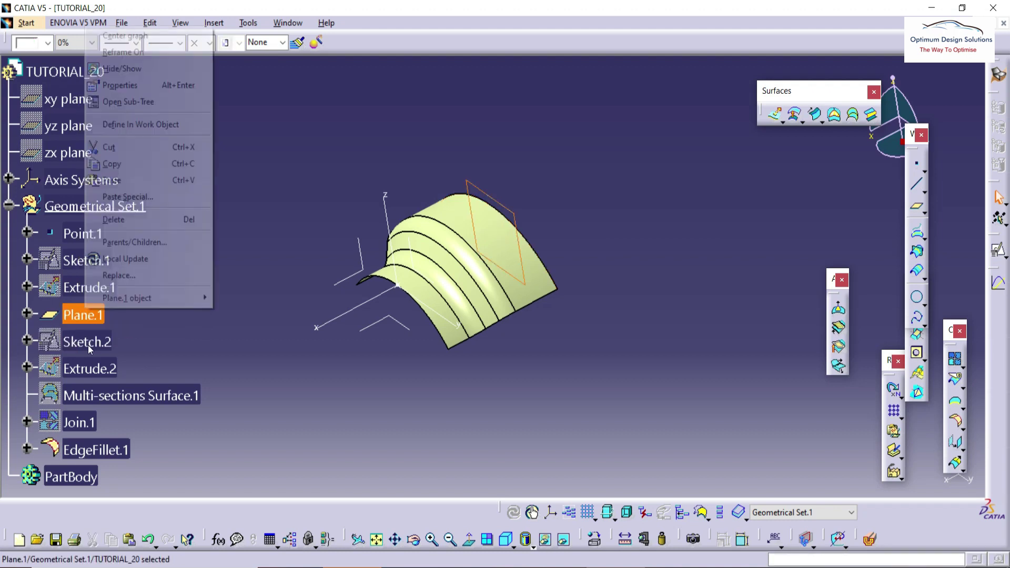
key(Escape)
Colour the EdgeFillet.1 surface cyan using the Graphic Properties colour list.
click(92, 447)
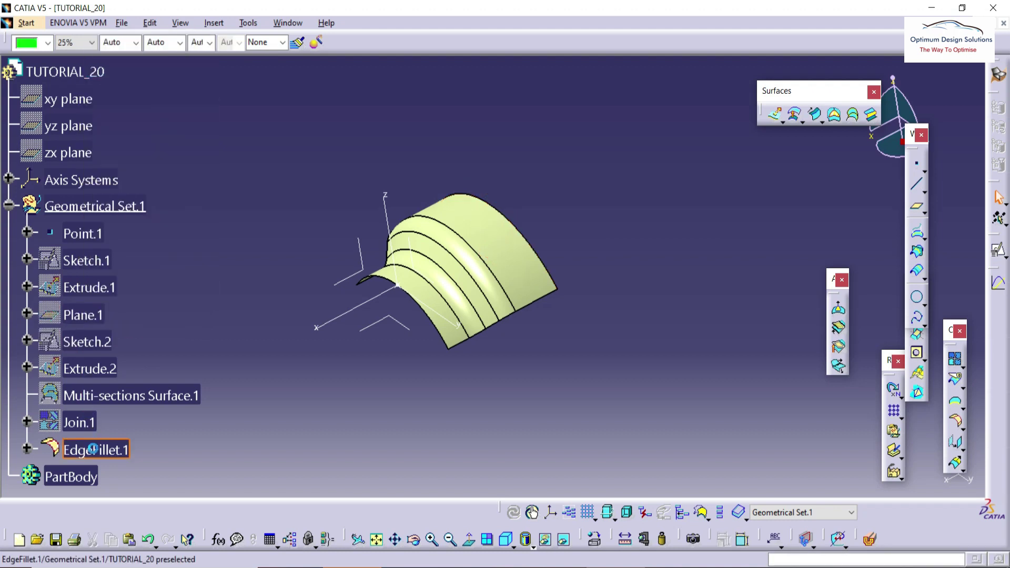
click(47, 43)
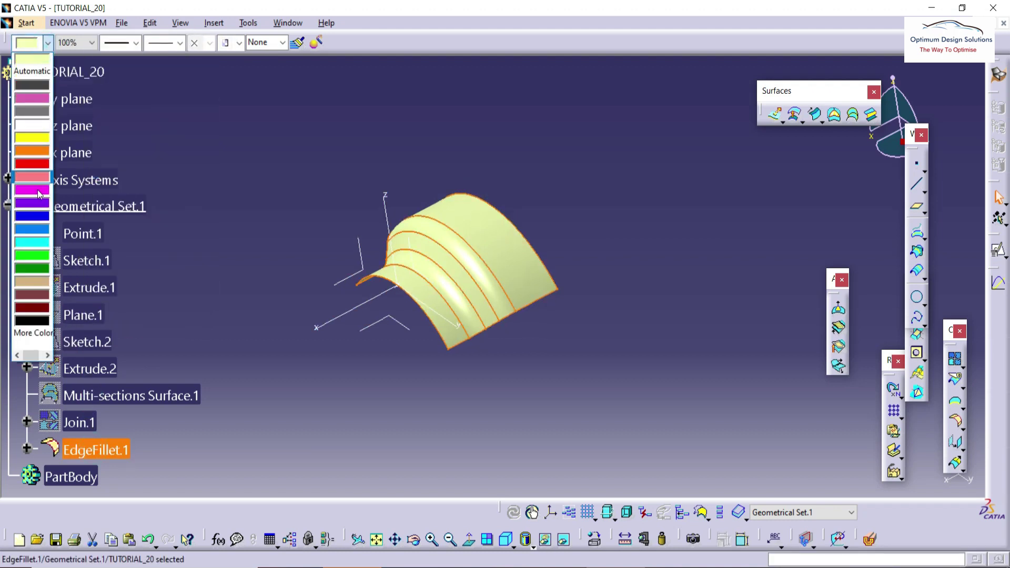
click(36, 244)
middle_drag(547, 347, 537, 314)
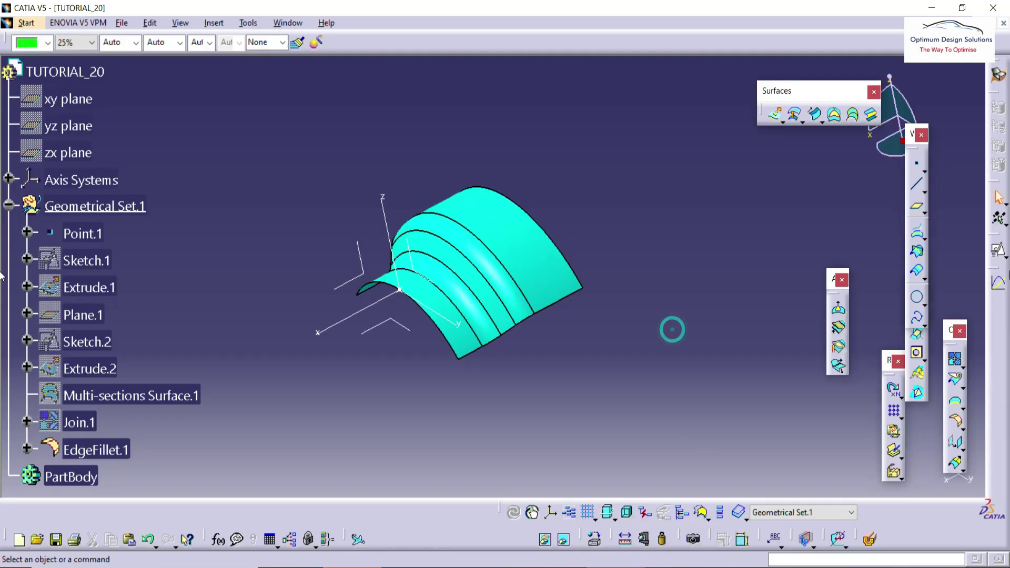
Create a positioned sketch on the axis system's XY plane with Reverse V and Reverse H checked.
click(999, 251)
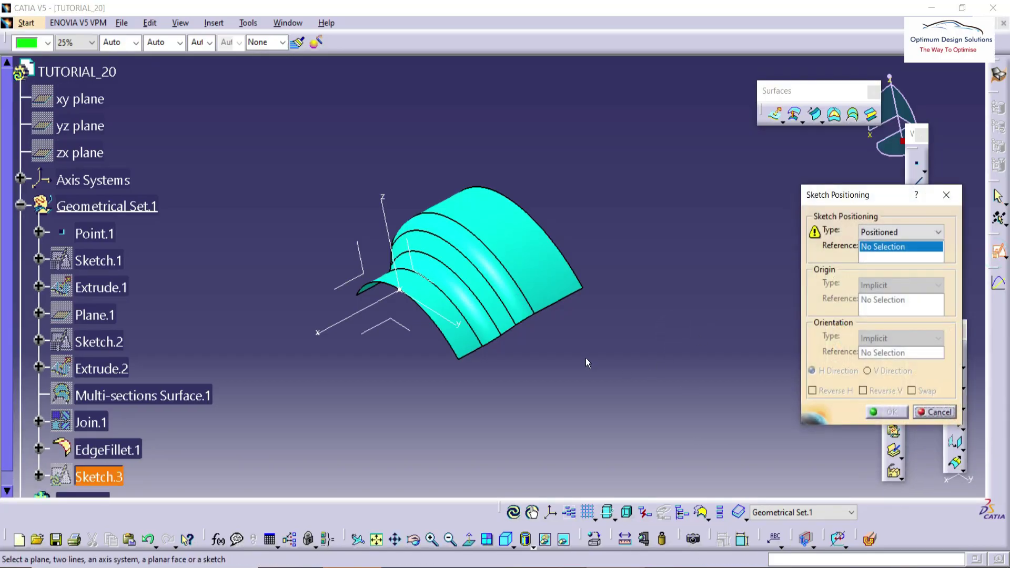
click(404, 329)
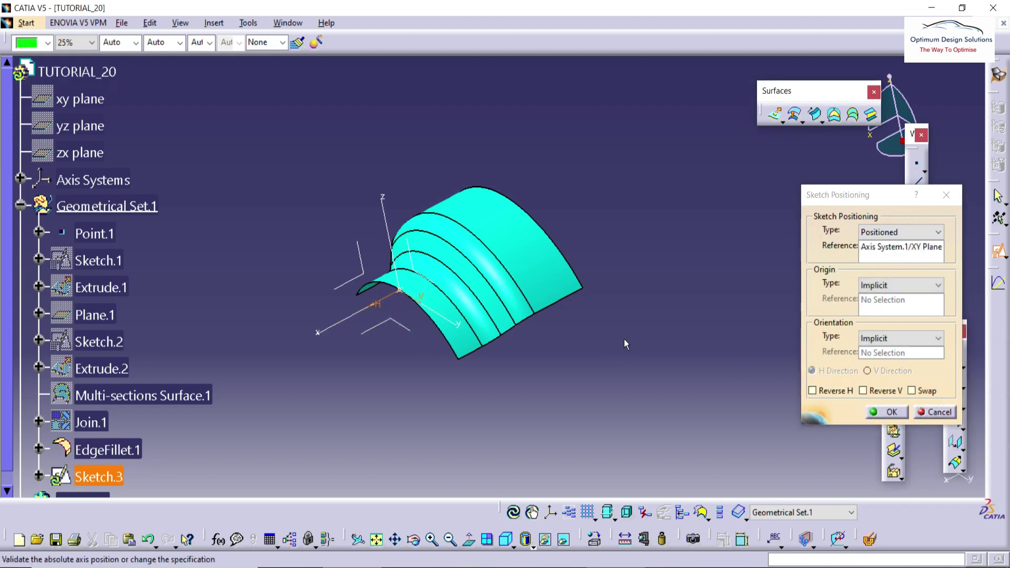
click(813, 390)
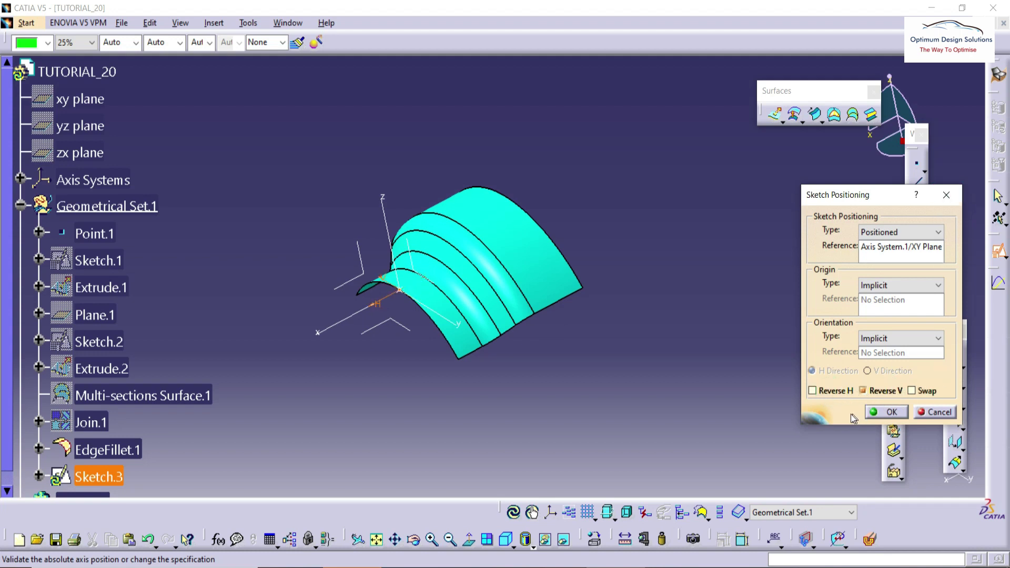
middle_drag(353, 352, 701, 346)
click(837, 395)
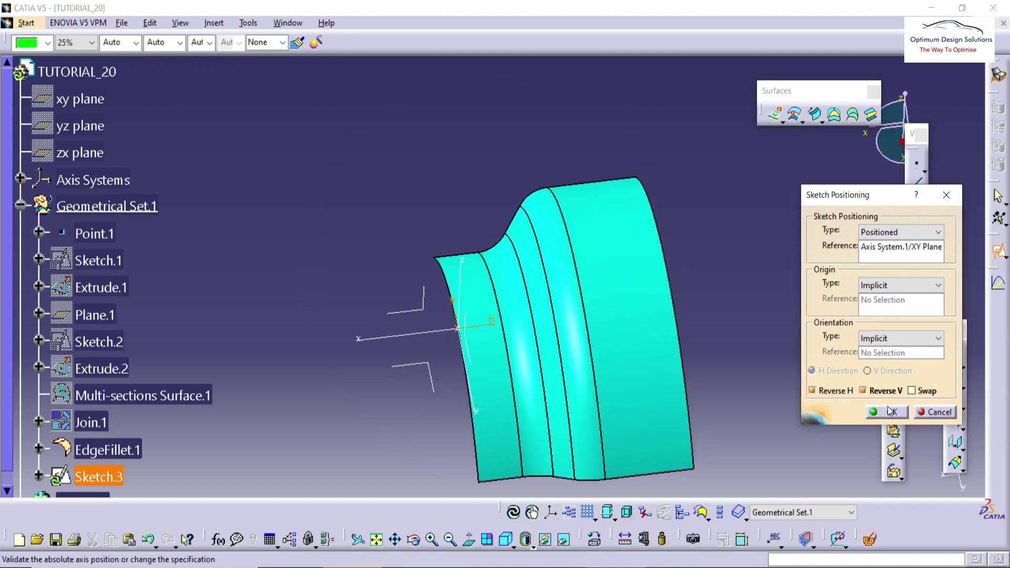
click(890, 412)
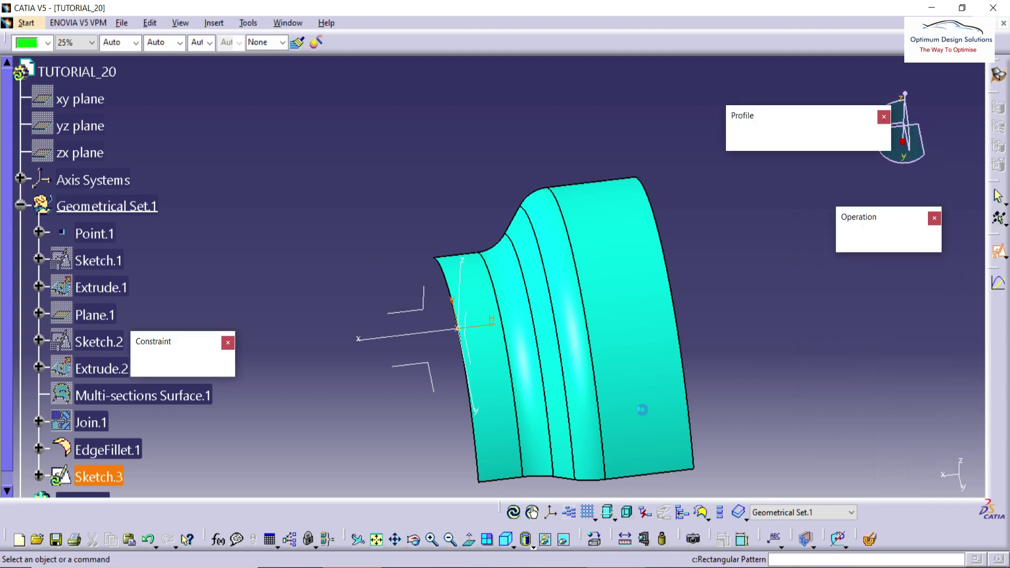
Project an edge of the hidden Extrude.2 and the right edge of Sketch.2 into the sketch.
middle_drag(679, 295, 681, 335)
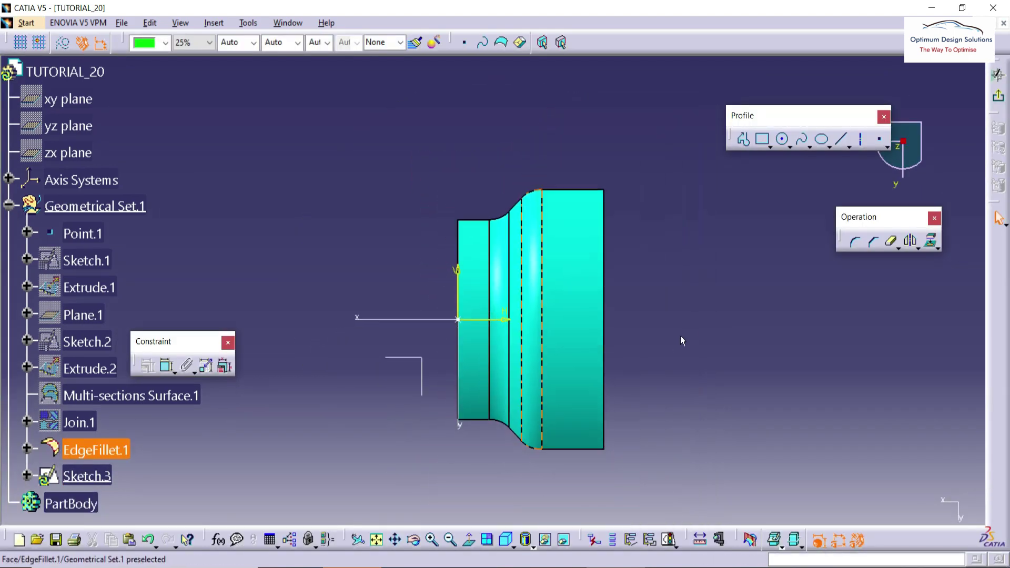
click(933, 248)
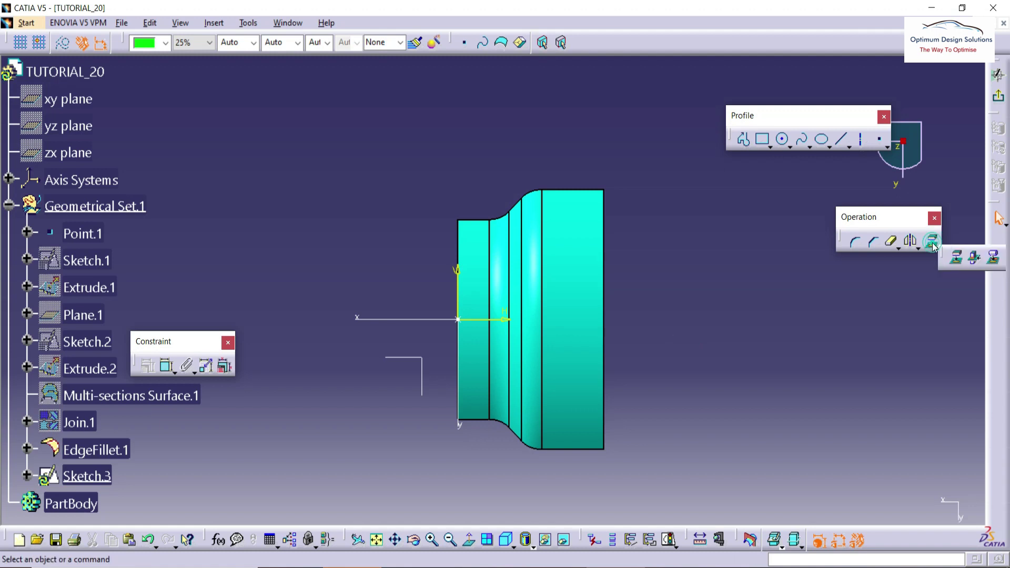
click(934, 248)
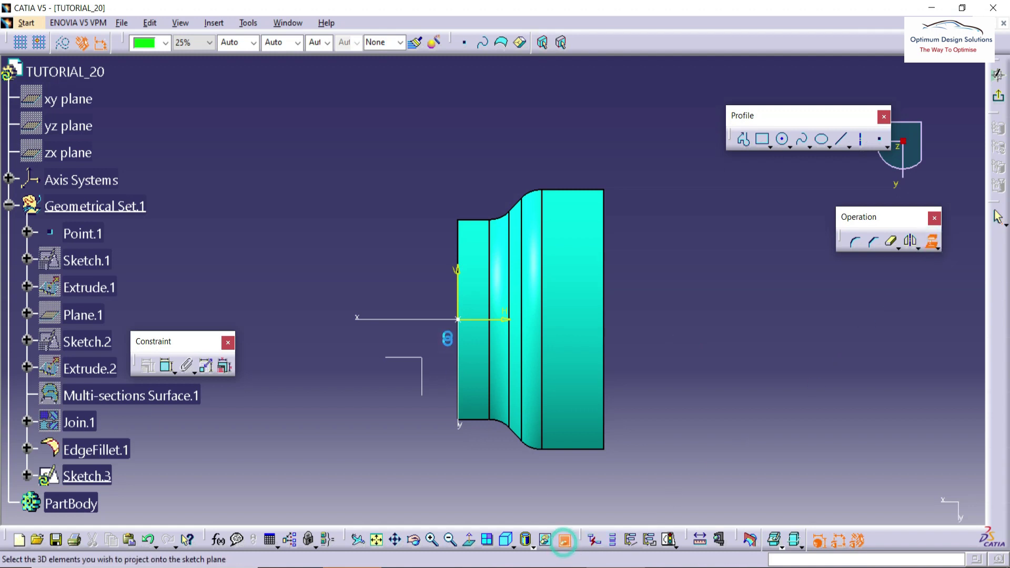
click(564, 540)
click(458, 228)
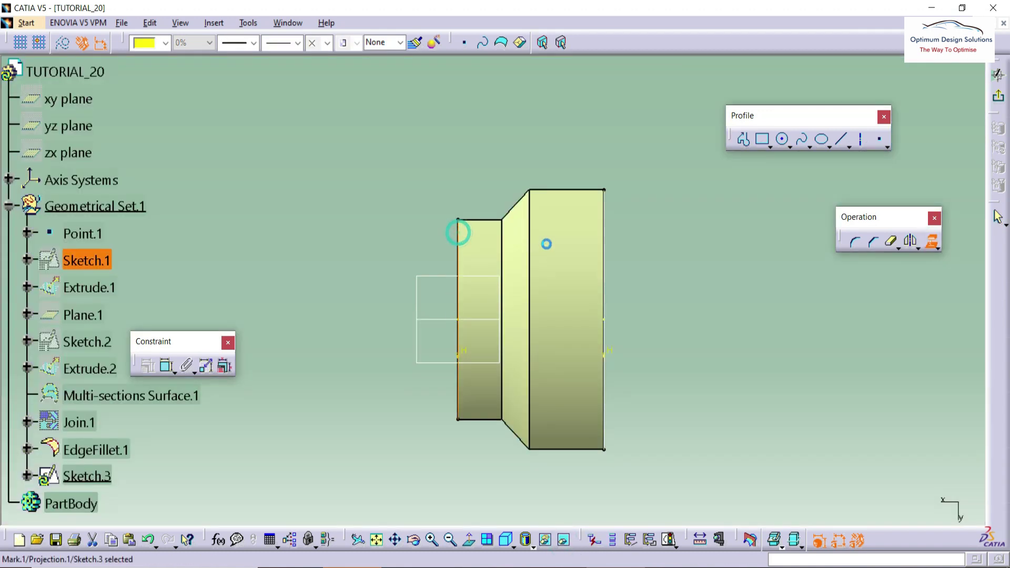
click(604, 219)
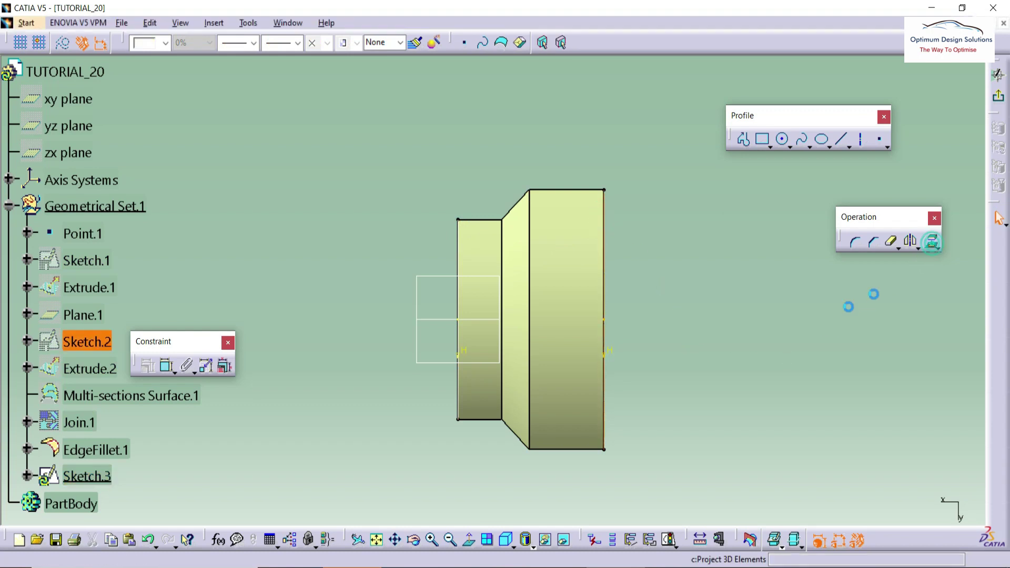
click(570, 540)
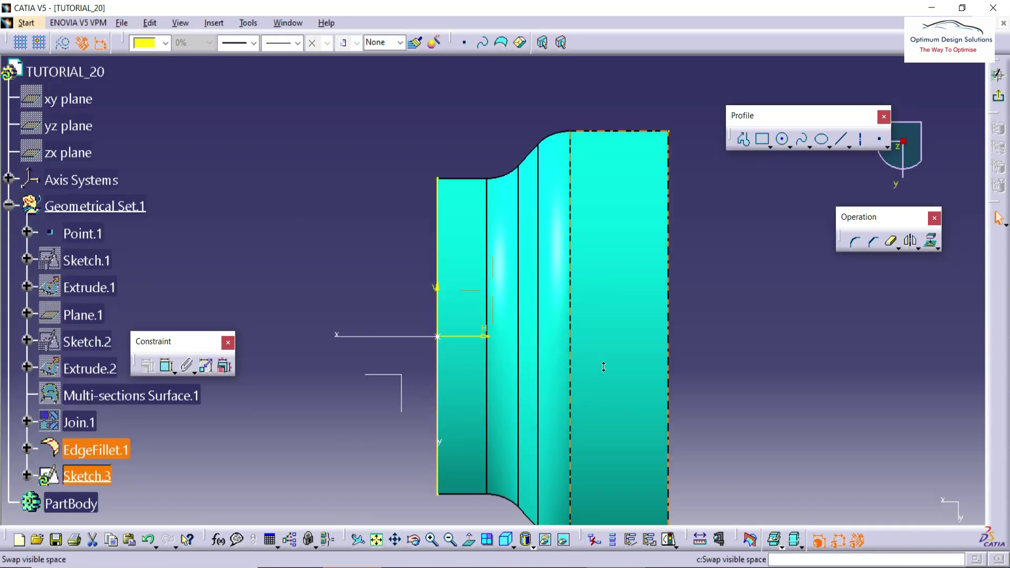
middle_drag(747, 395, 781, 272)
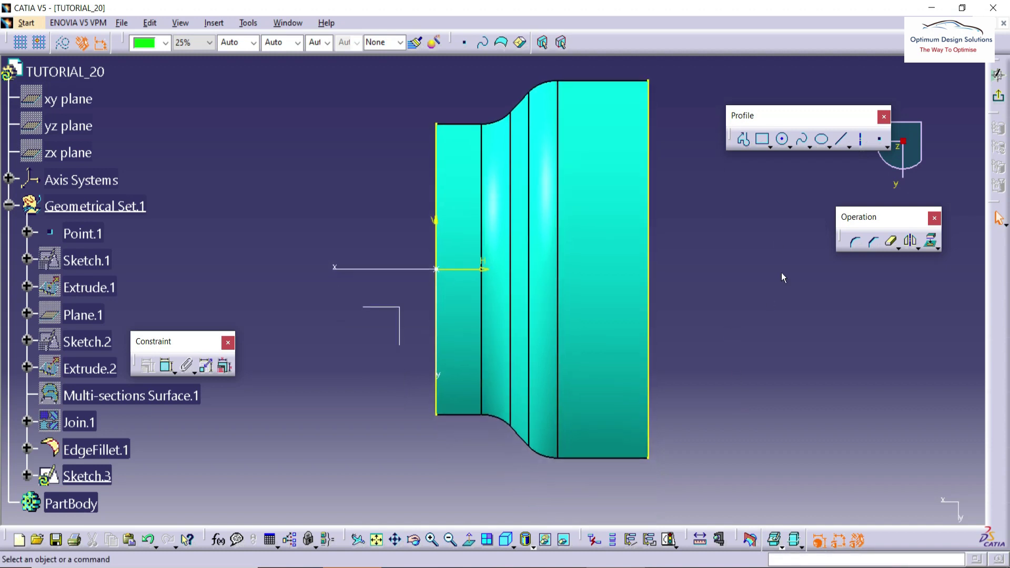
Draw a stepped line profile from the left edge to the right projected edge.
click(741, 141)
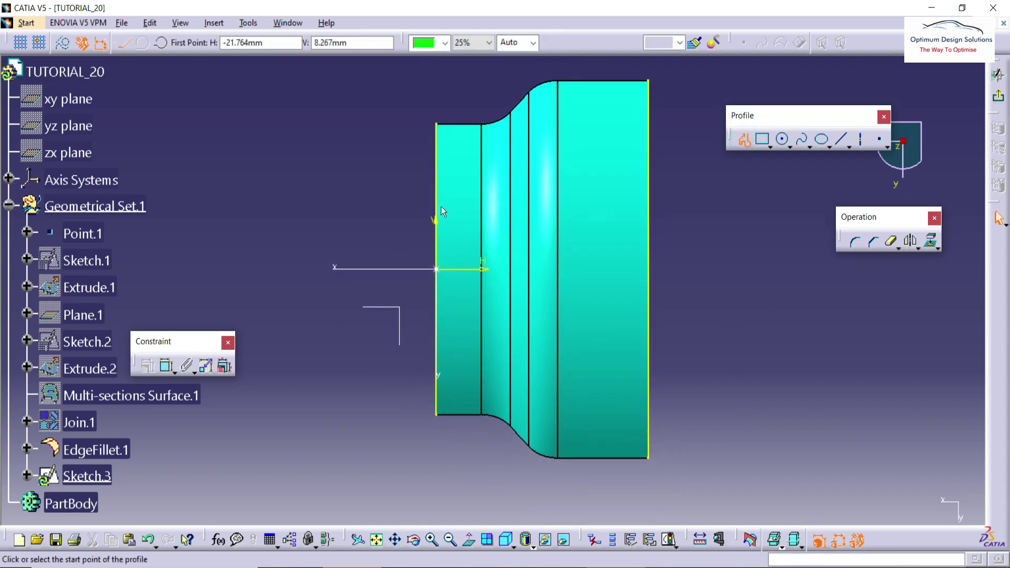
click(441, 196)
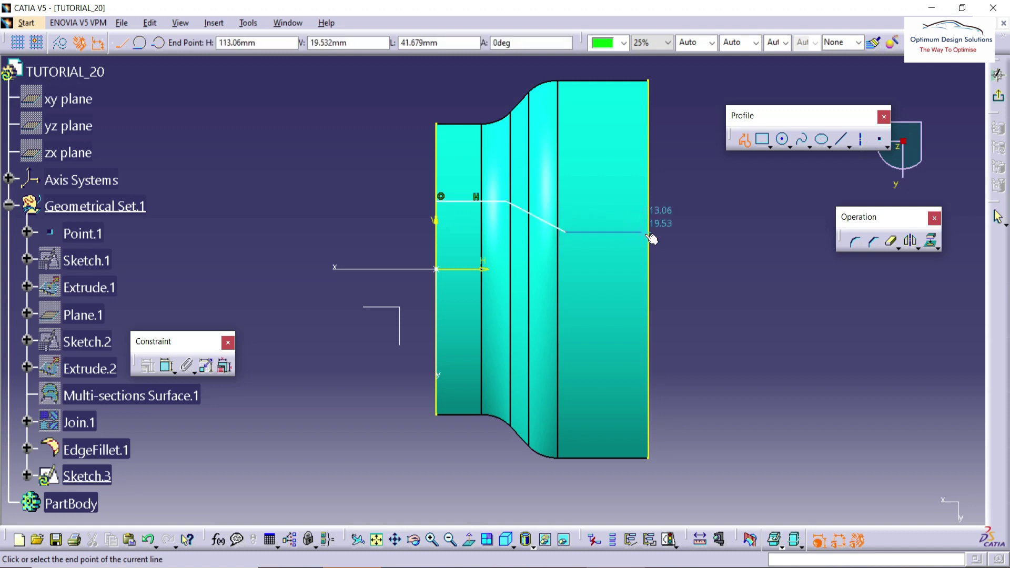
click(662, 251)
key(Escape)
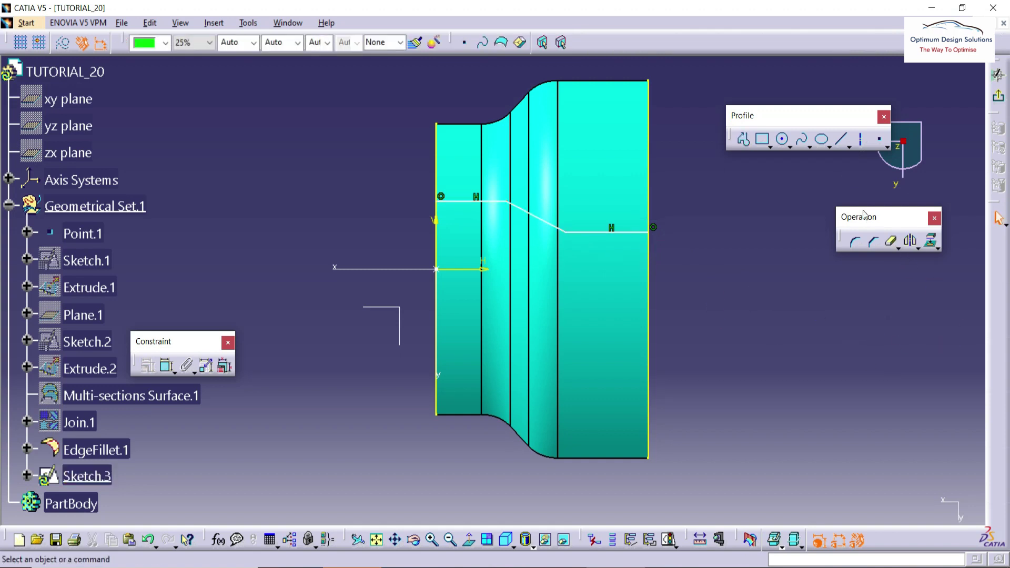
Mirror the right horizontal and slanted profile lines about the H axis.
click(611, 232)
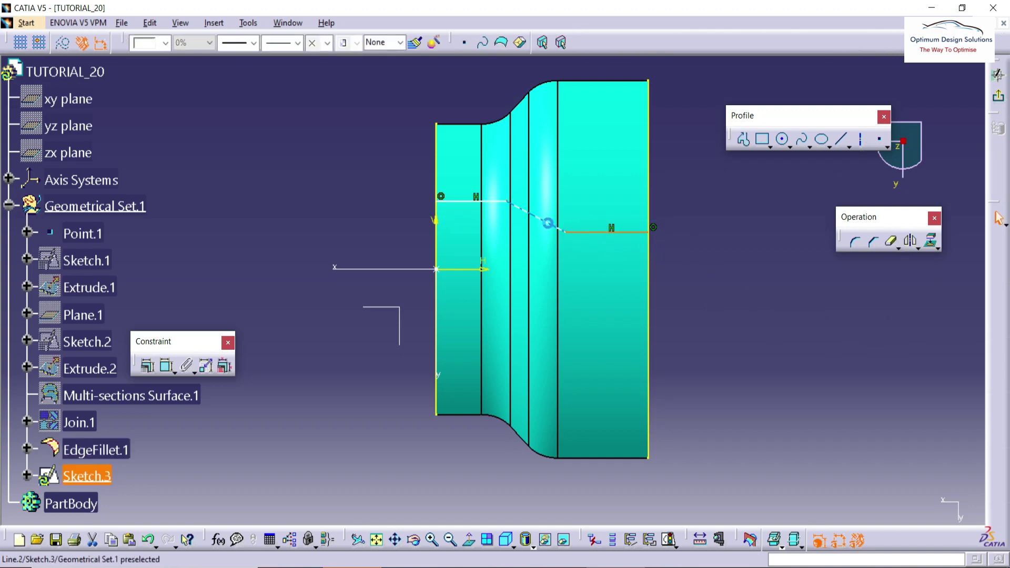
ctrl+click(548, 221)
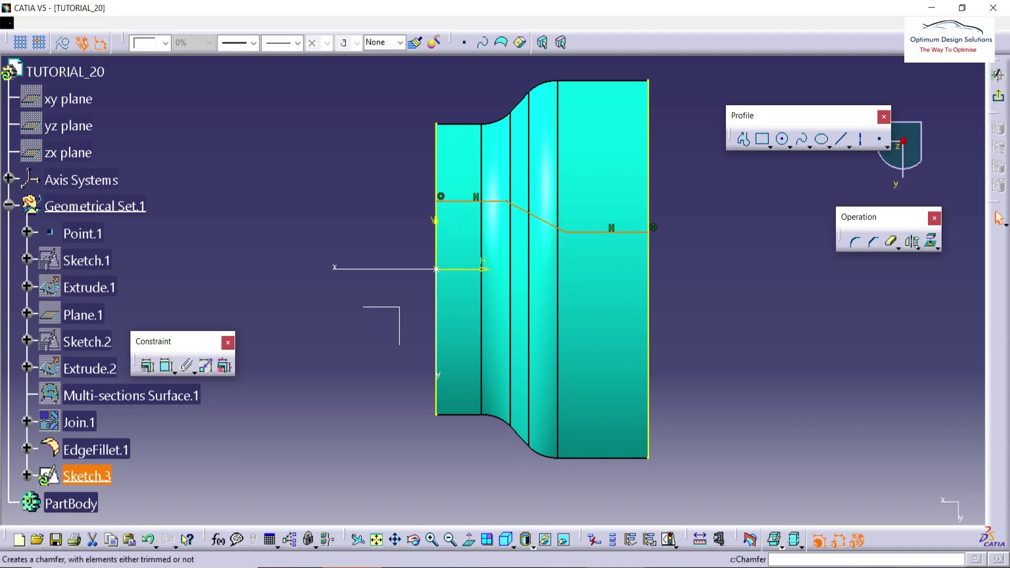
click(918, 248)
click(901, 258)
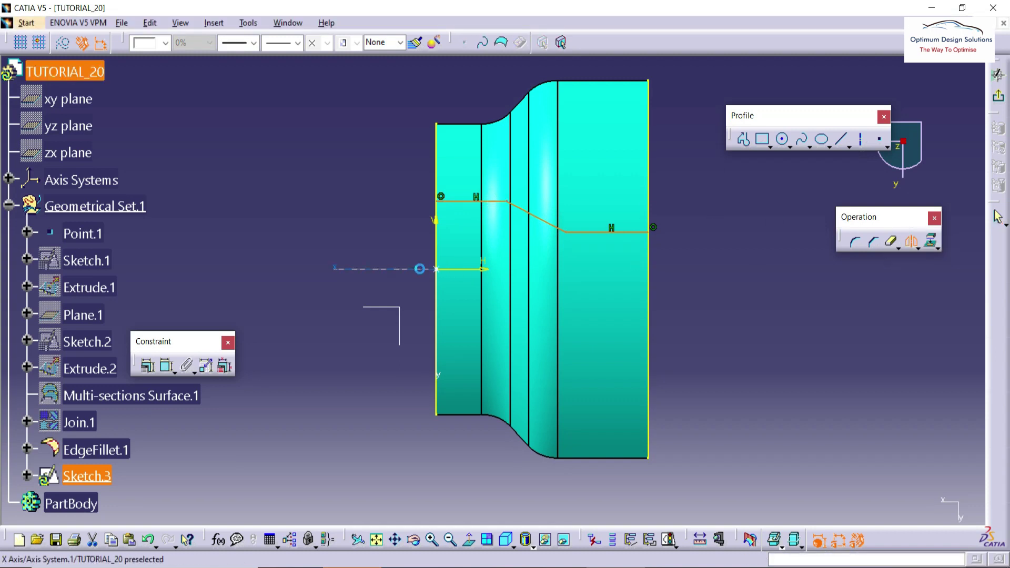
click(419, 269)
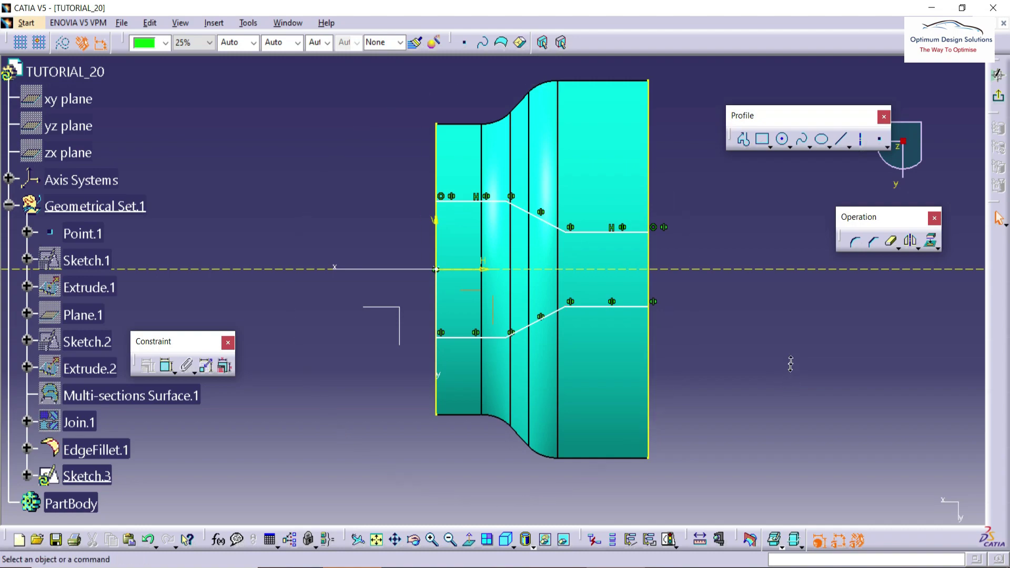
key(alt+Tab)
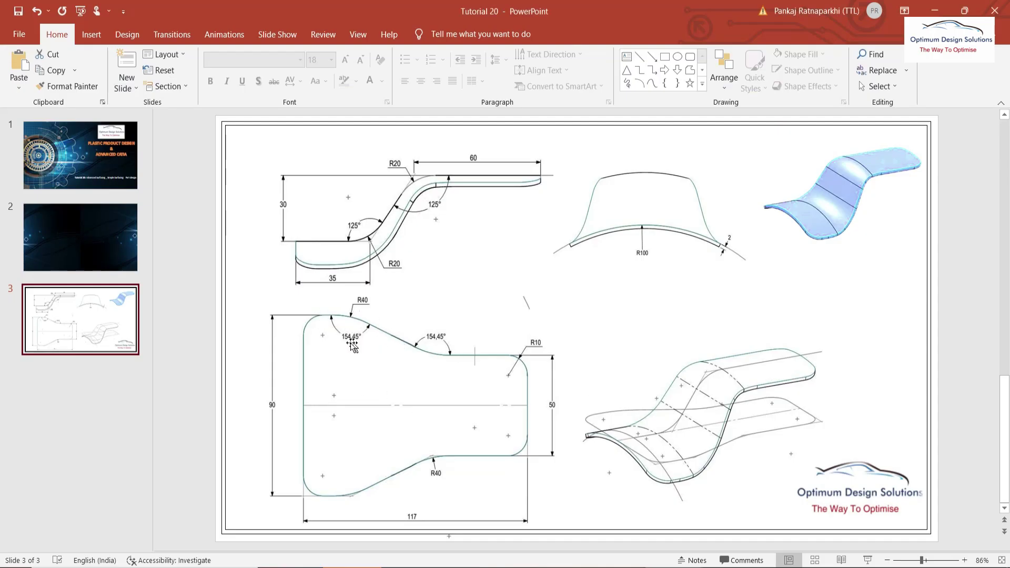
key(alt+Tab)
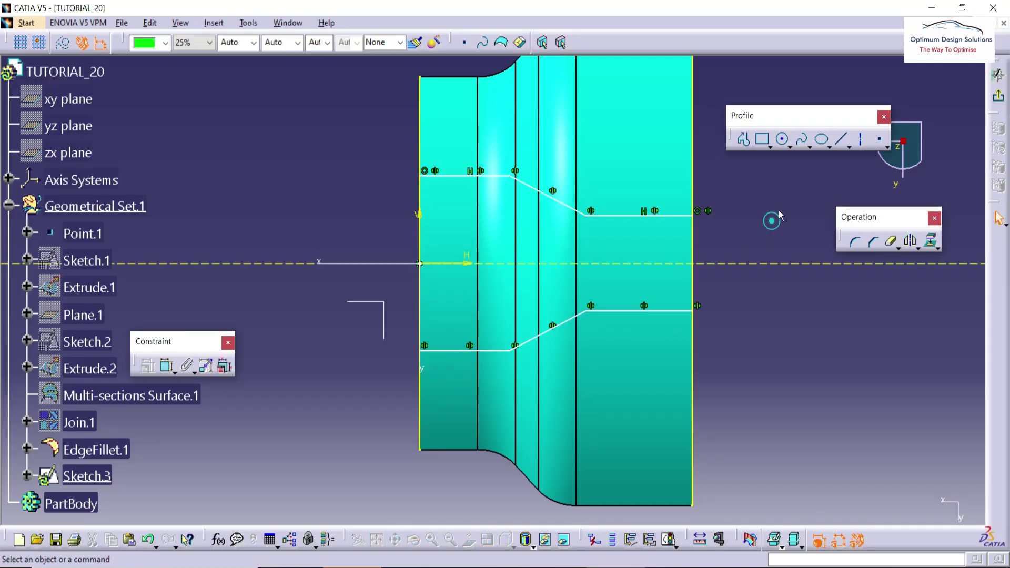
key(alt+Tab)
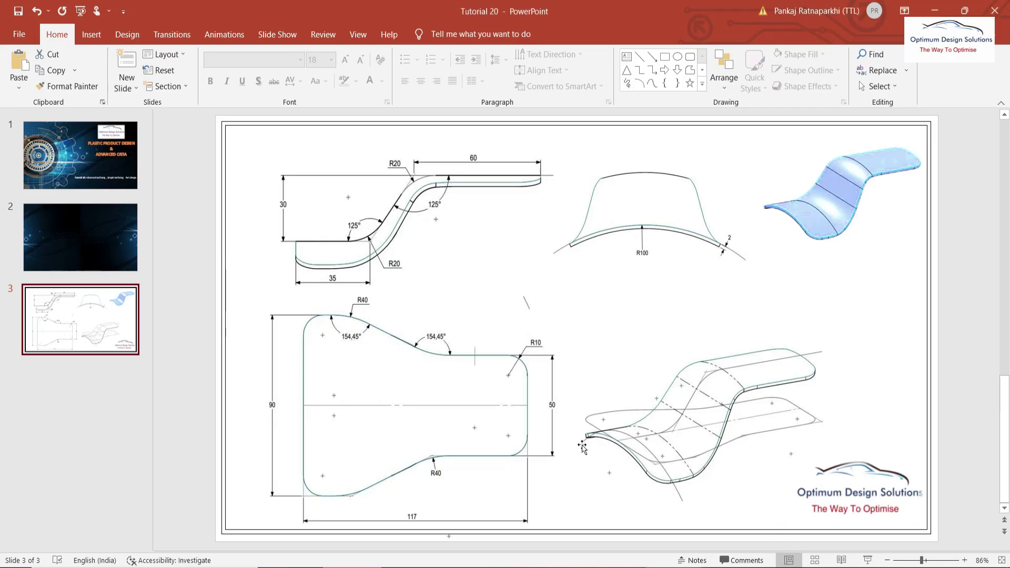
key(alt+Tab)
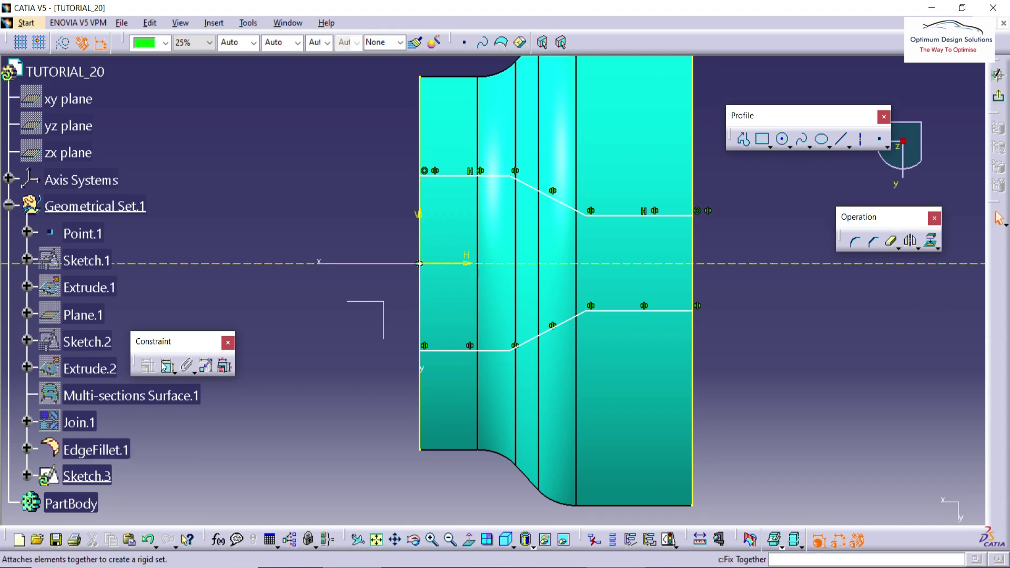
Dimension the two left horizontal lines 90 apart.
double_click(165, 347)
click(992, 269)
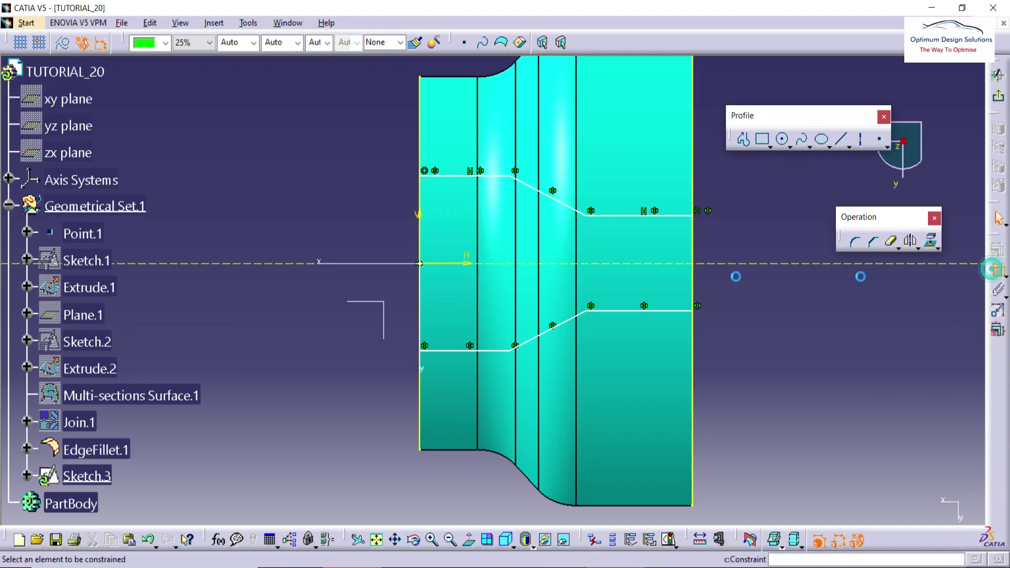
click(445, 350)
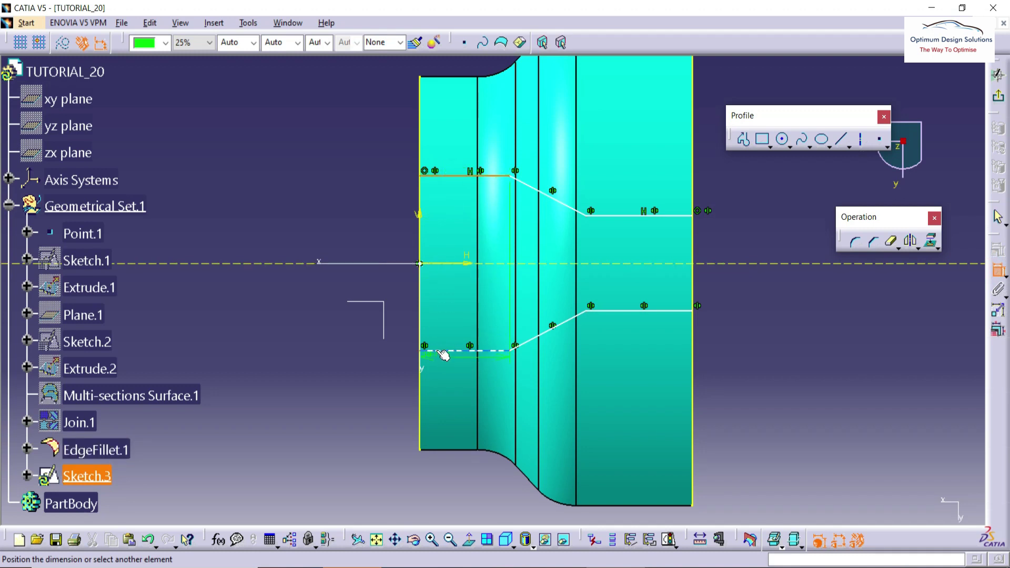
click(338, 342)
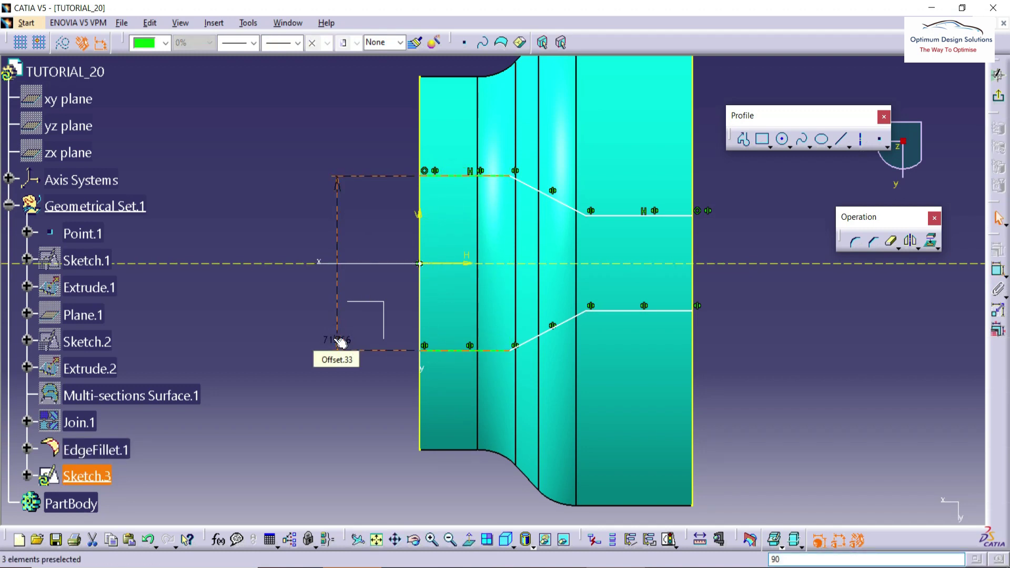
double_click(335, 340)
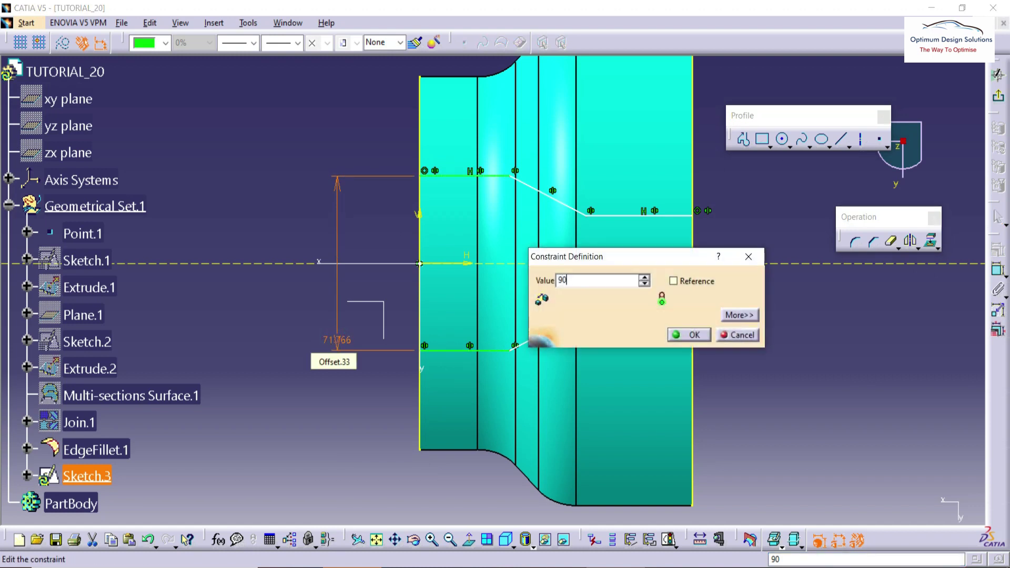
click(690, 334)
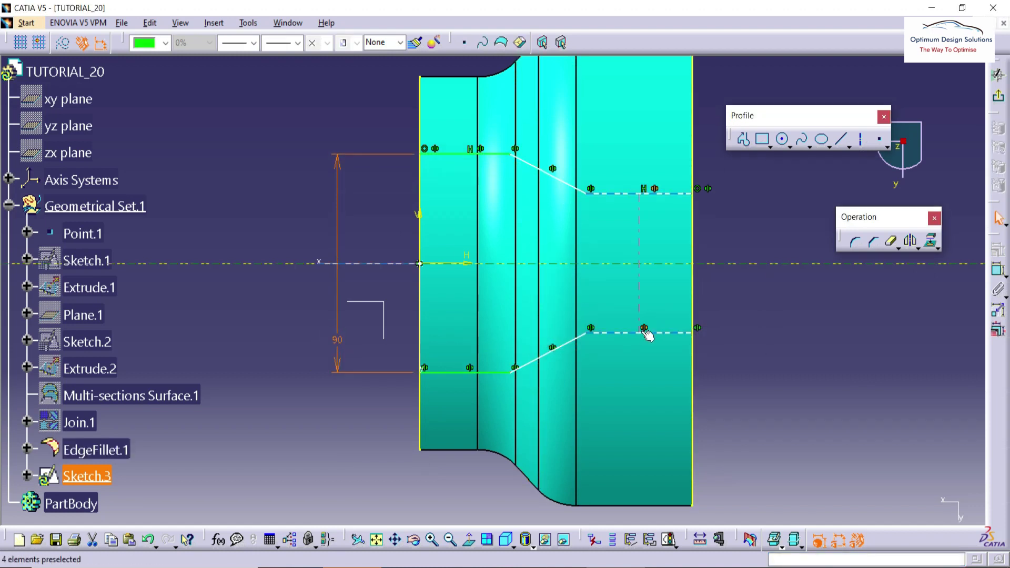
click(642, 329)
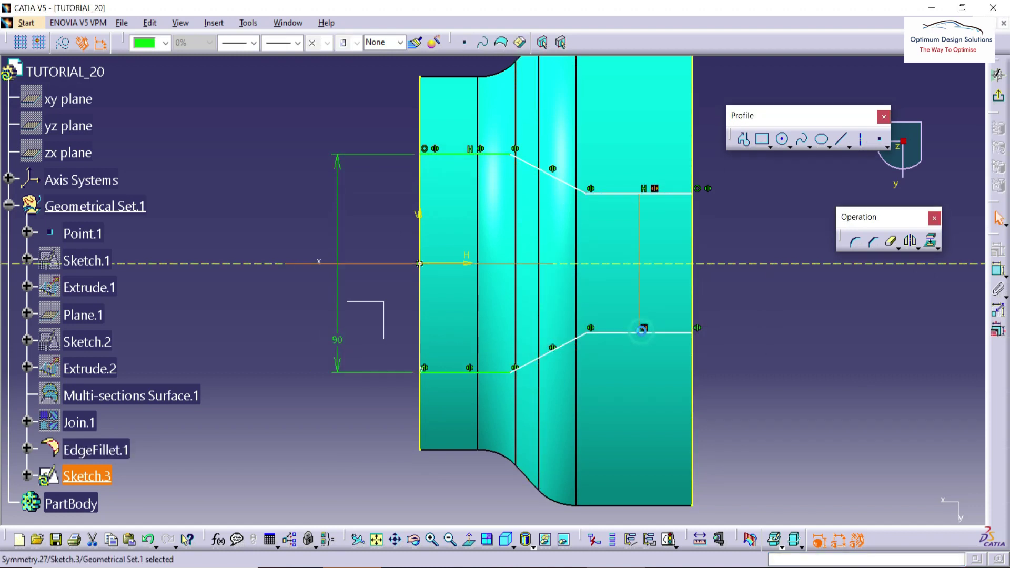
Dimension the upper and lower right horizontal lines 50 apart.
click(999, 270)
click(655, 189)
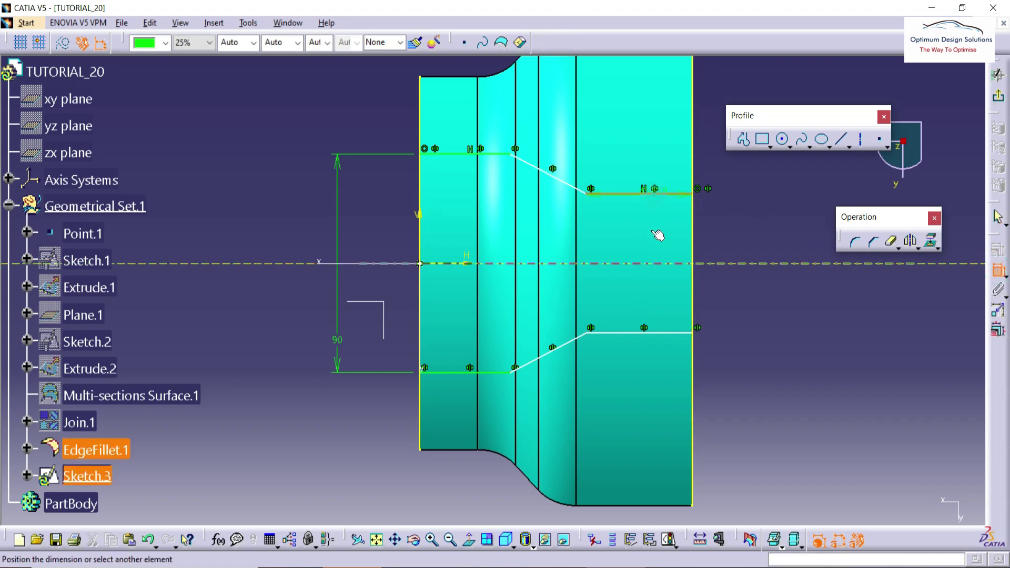
click(631, 327)
click(758, 297)
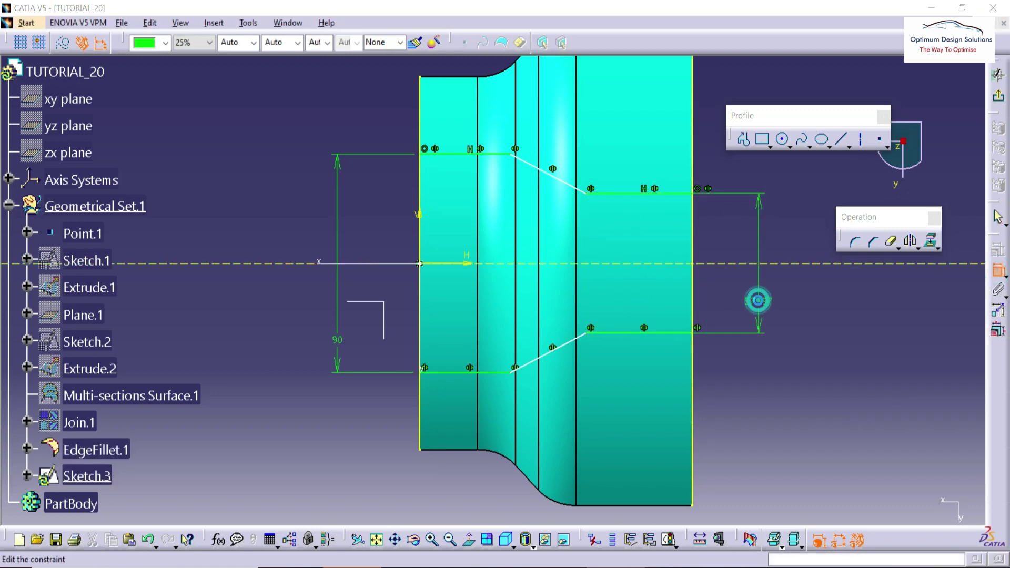
double_click(758, 300)
text(50mm)
key(Return)
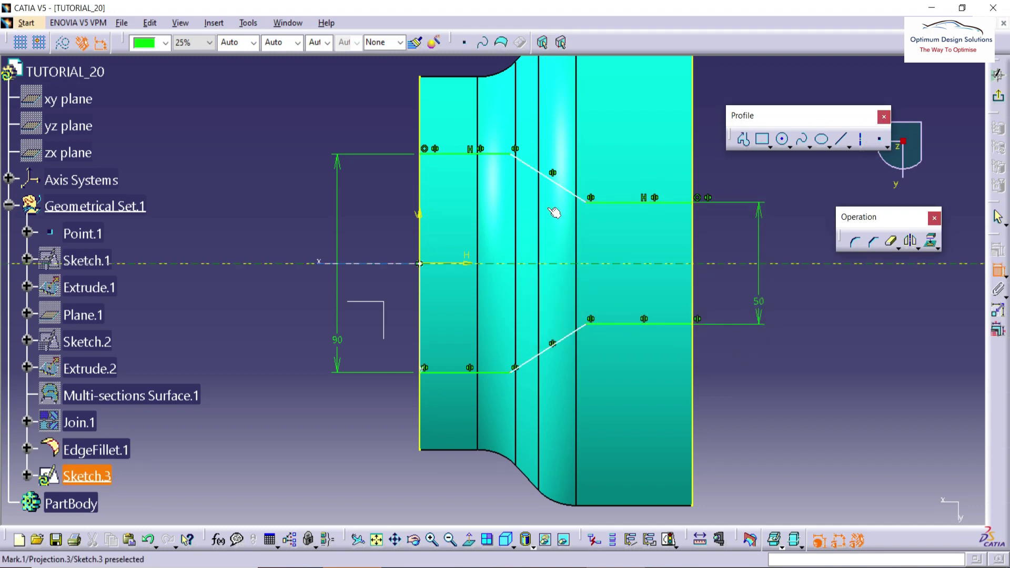
Add an angle dimension on the upper slanted line and check its value in the PowerPoint drawing.
click(551, 176)
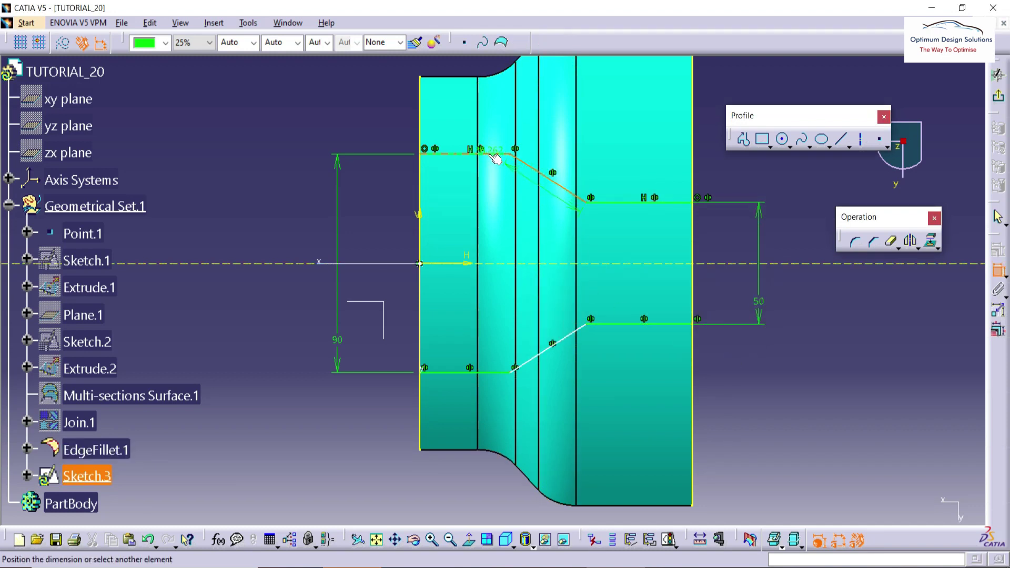
double_click(490, 182)
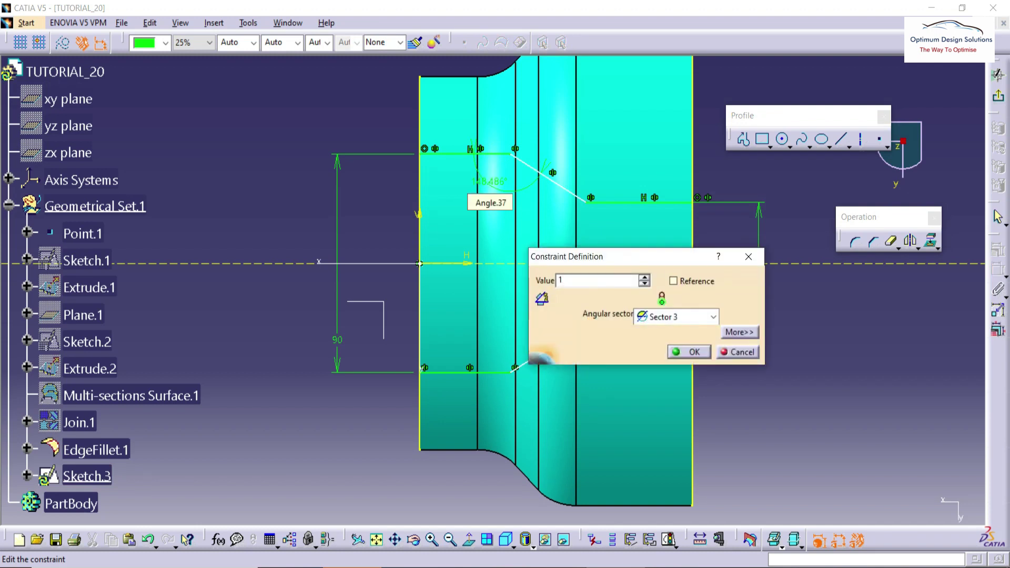
key(alt+Tab)
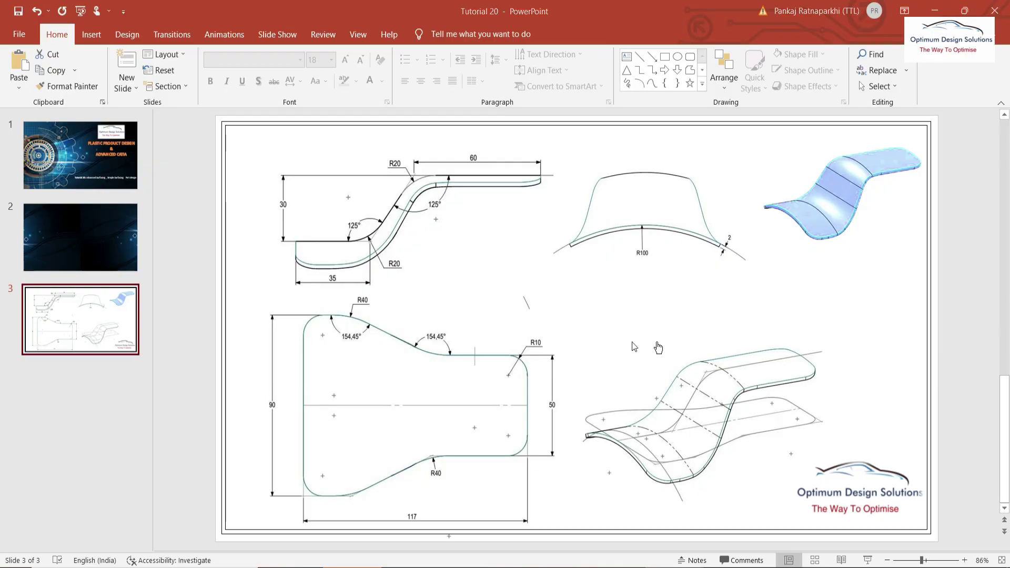
key(alt+Tab)
Set the upper bend angle to 154.45°.
double_click(579, 280)
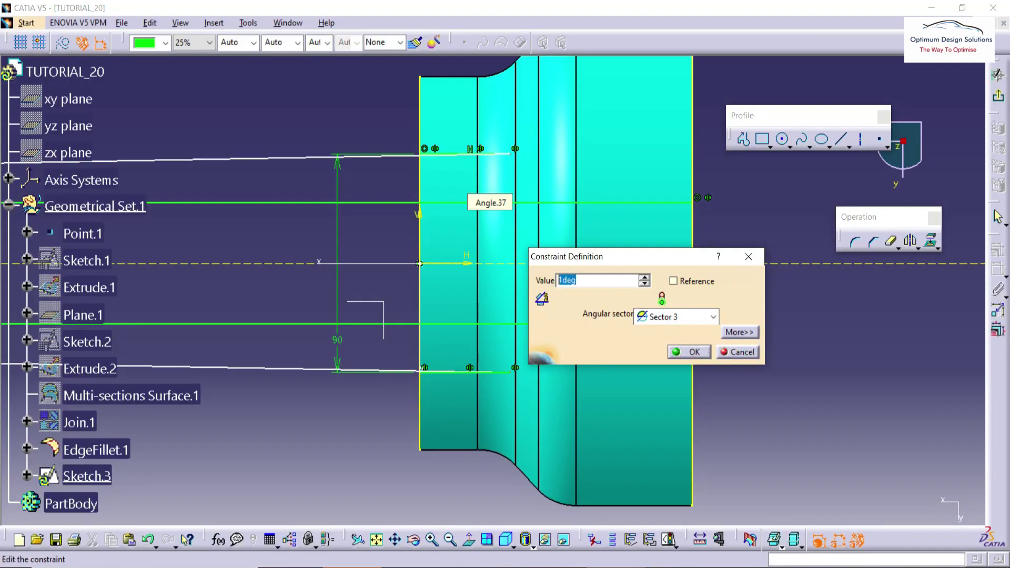
text(154.45)
key(Return)
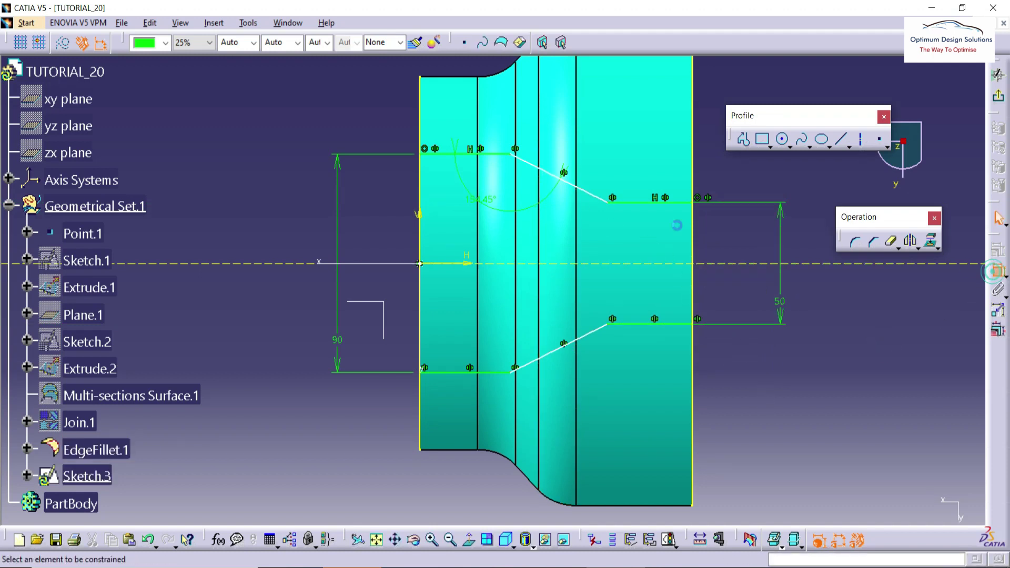
Dimension the left horizontal segment 25 from the fillet edge.
click(488, 170)
middle_drag(490, 87, 509, 216)
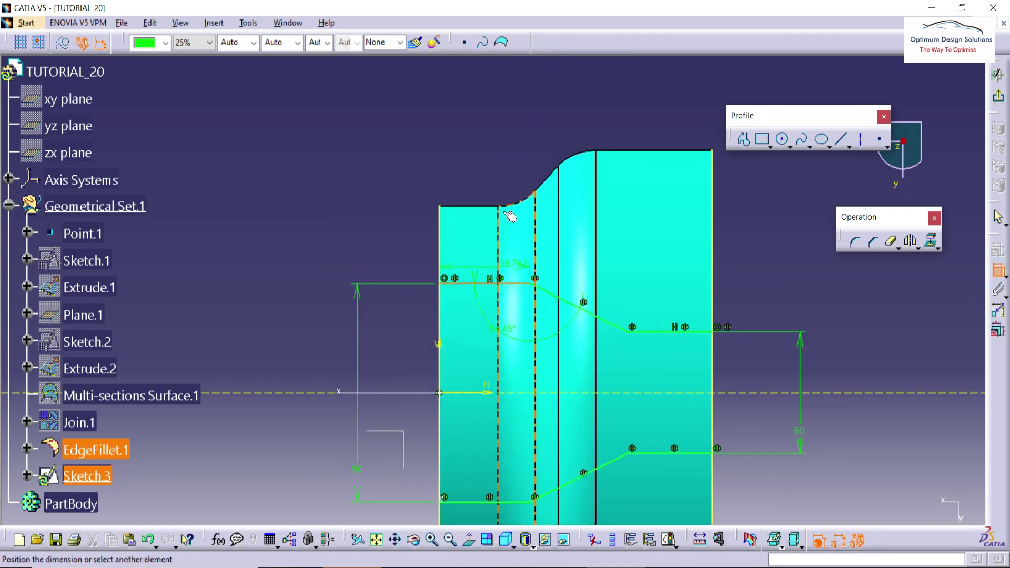
click(489, 140)
double_click(494, 140)
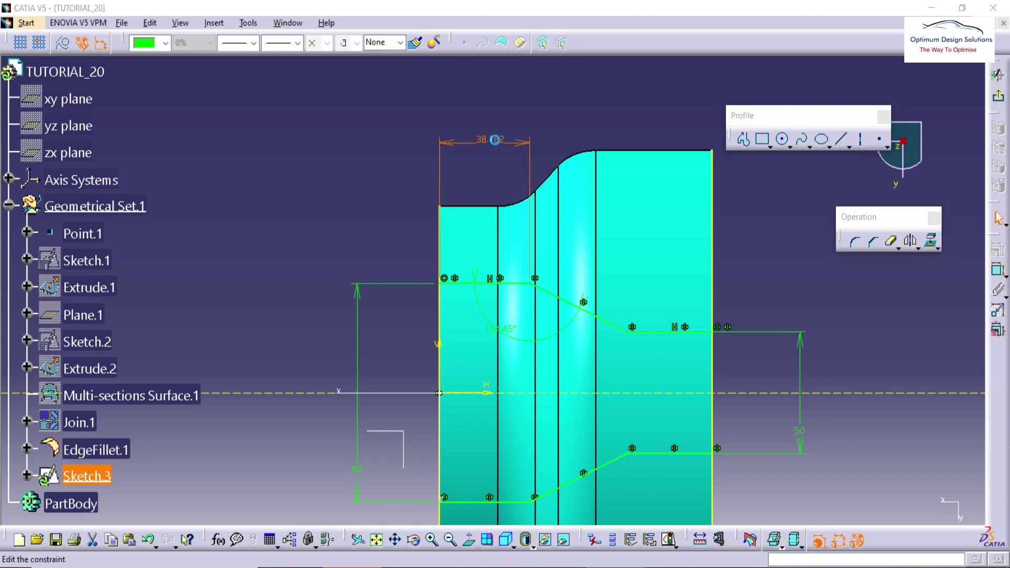
text(25mm)
click(688, 334)
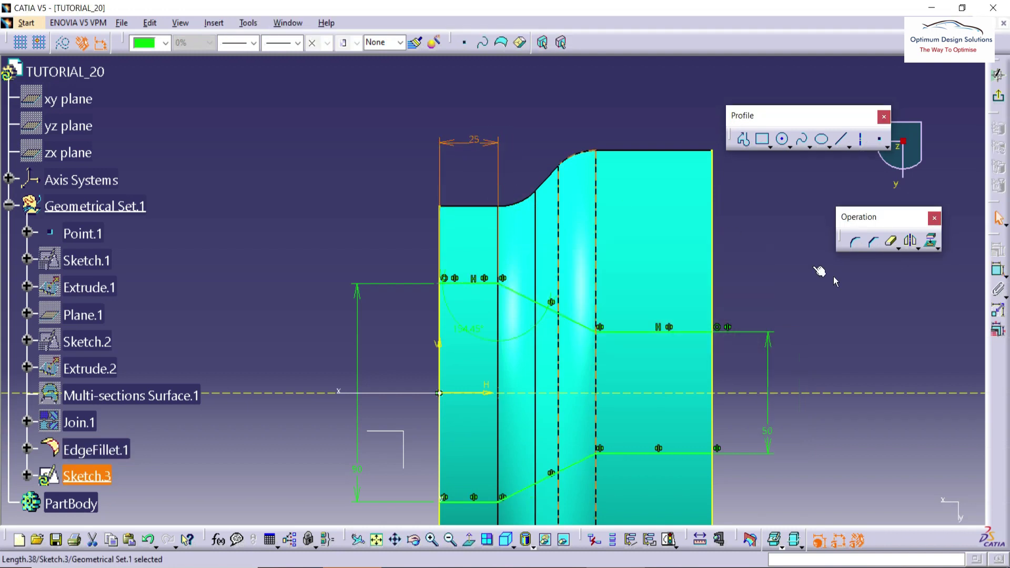
middle_drag(656, 230, 670, 266)
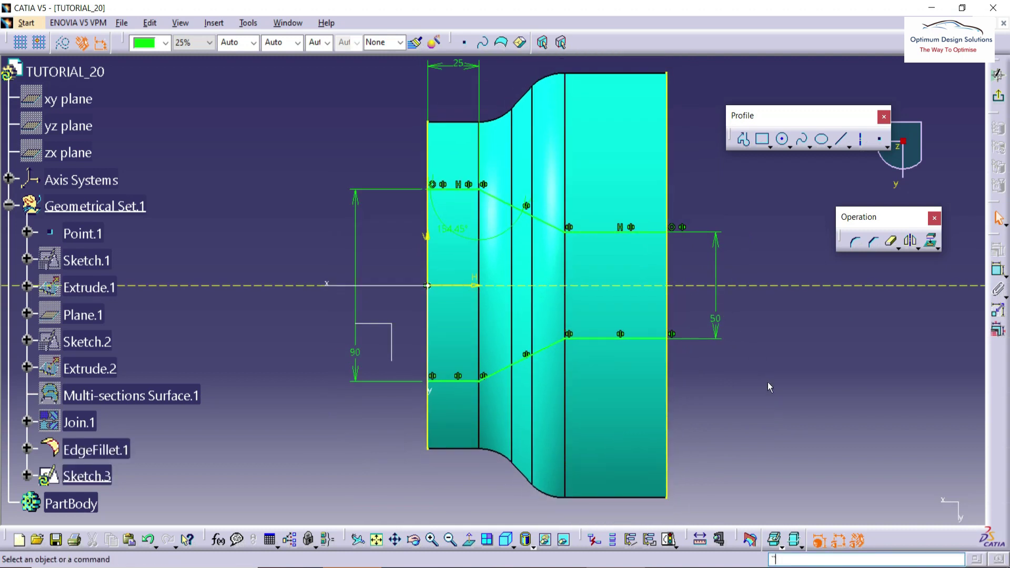
Quick Trim the right and left vertical lines' ends outside the upper and lower profile lines.
click(889, 243)
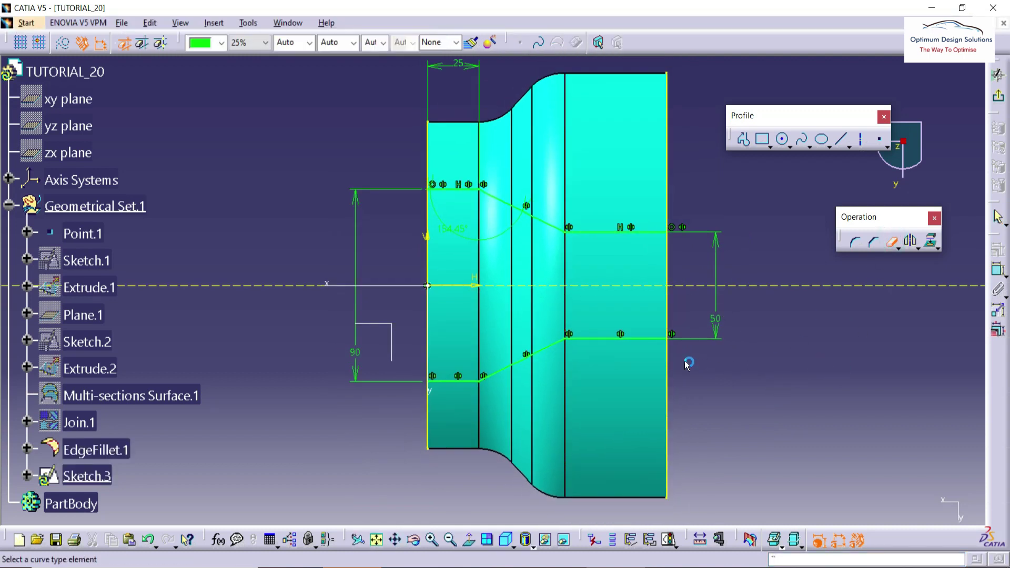
click(669, 358)
click(670, 213)
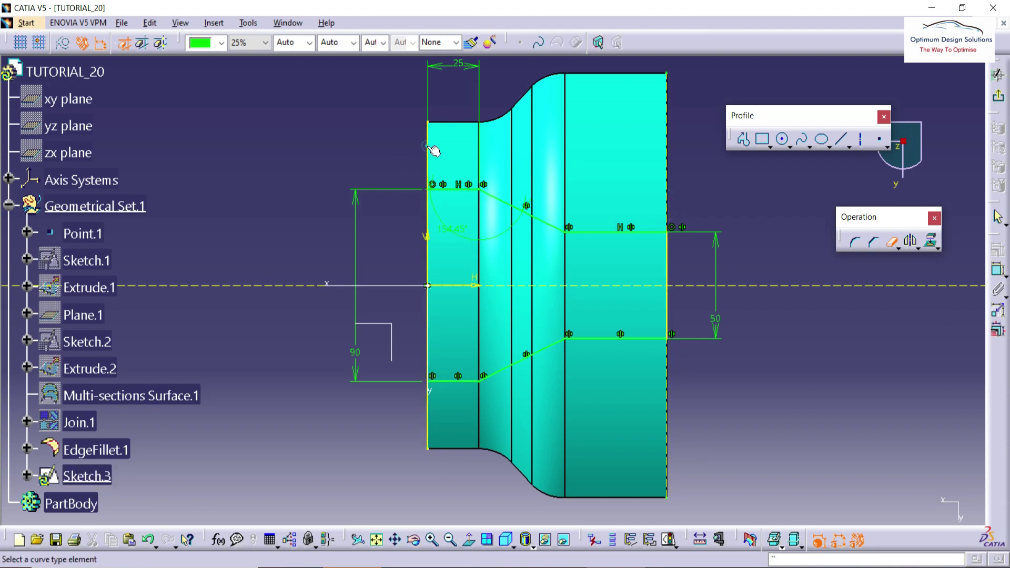
click(427, 417)
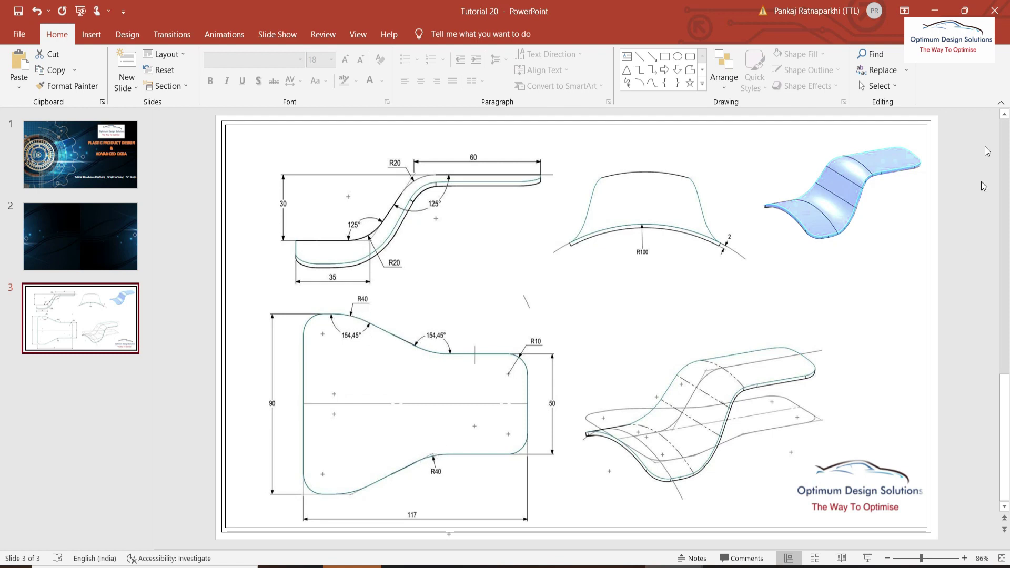
click(946, 14)
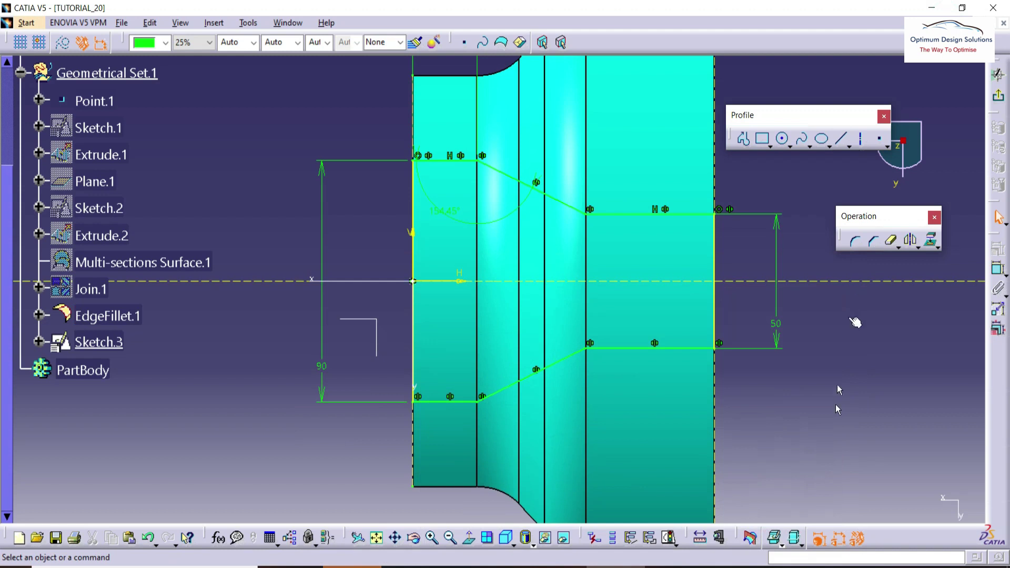
Dim the background 3D part and round the top-left corner with an R10 fillet.
click(788, 540)
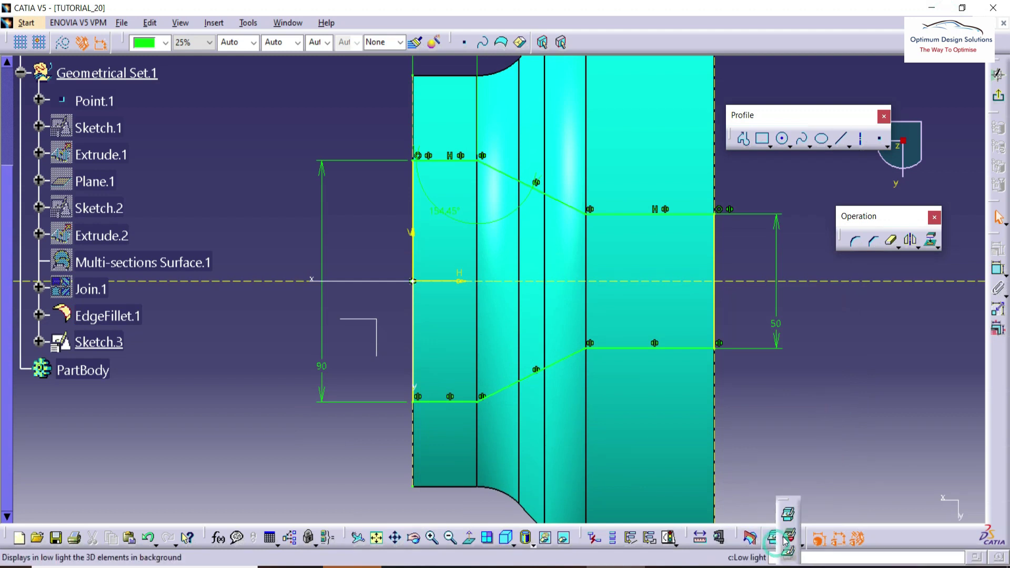
click(788, 537)
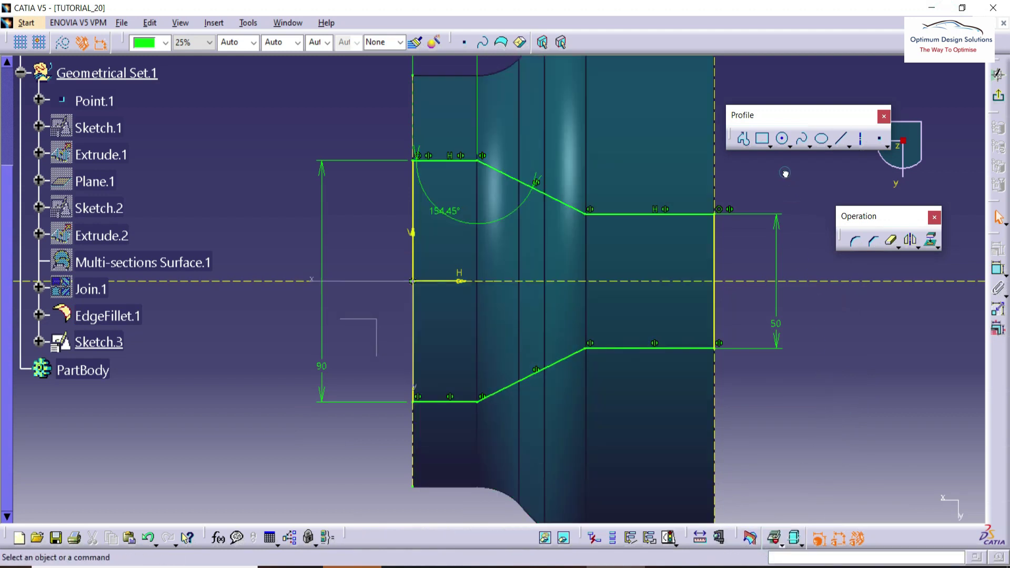
click(856, 241)
middle_drag(551, 214, 573, 296)
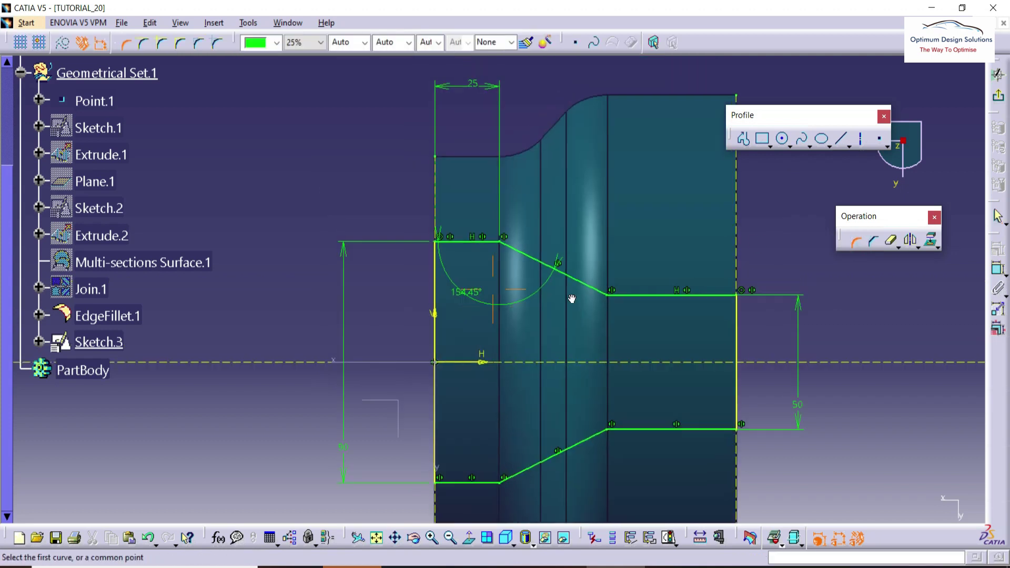
scroll(518, 252, up, 3)
click(409, 243)
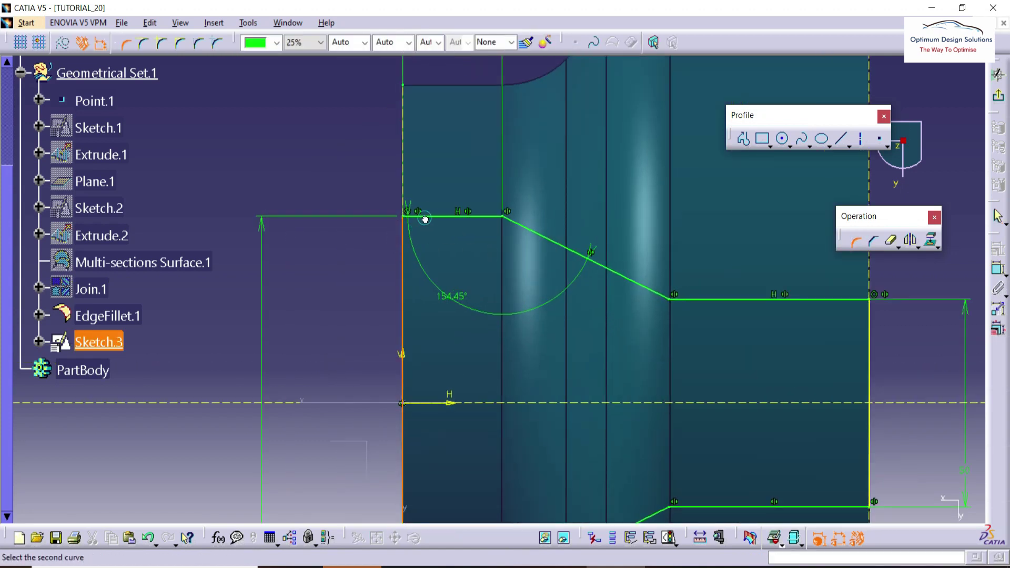
click(423, 225)
click(418, 221)
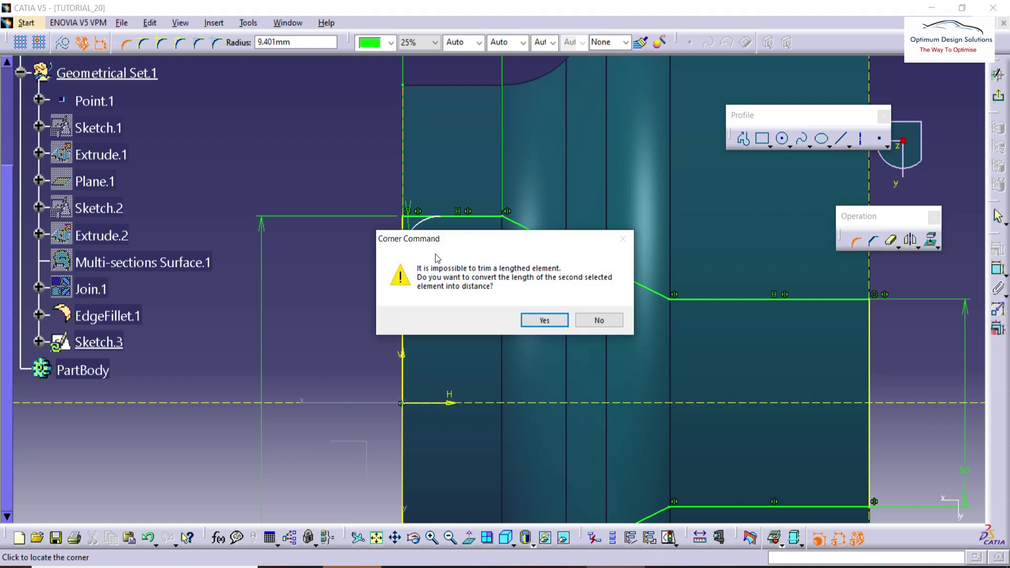
click(557, 321)
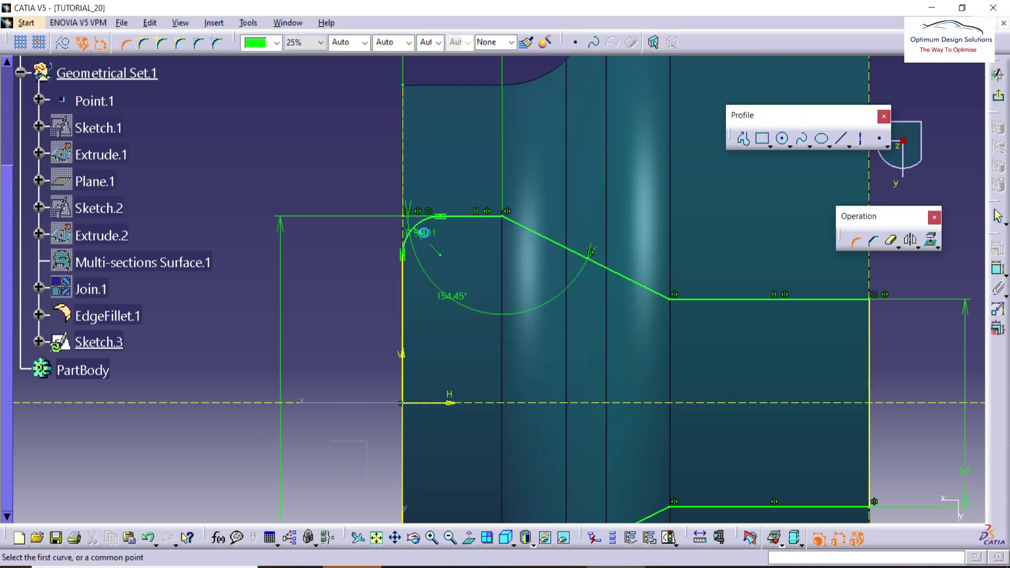
double_click(424, 233)
text(10mm)
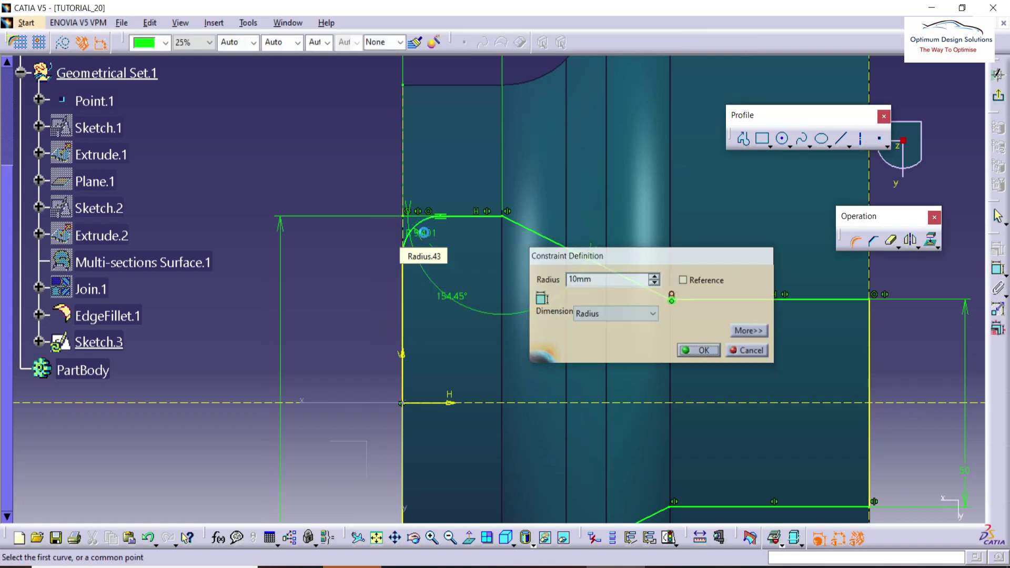
key(Return)
Fillet the upper bend between the top and slanted edges.
click(480, 216)
click(508, 225)
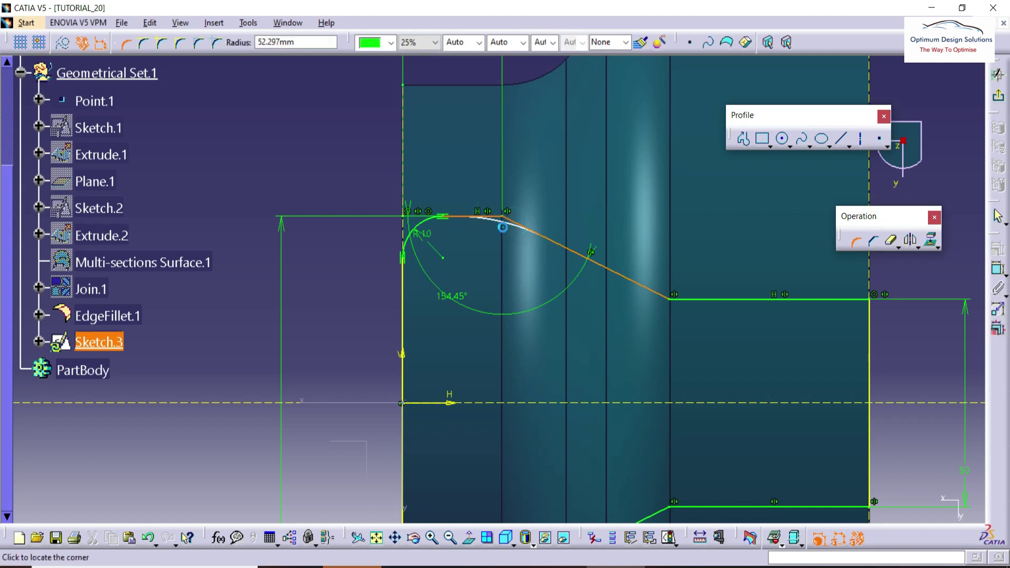
click(503, 228)
double_click(493, 231)
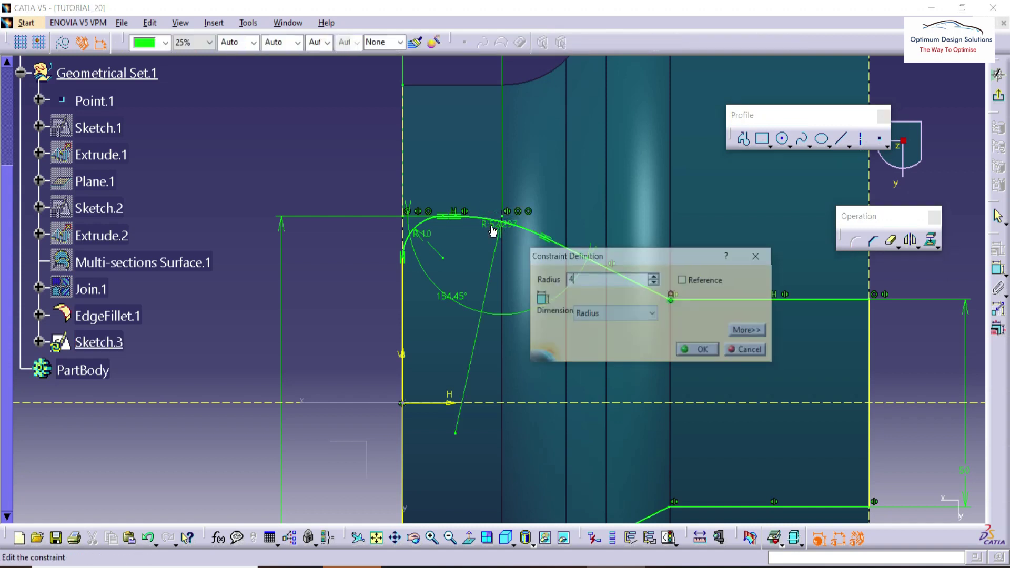
key(Return)
click(596, 265)
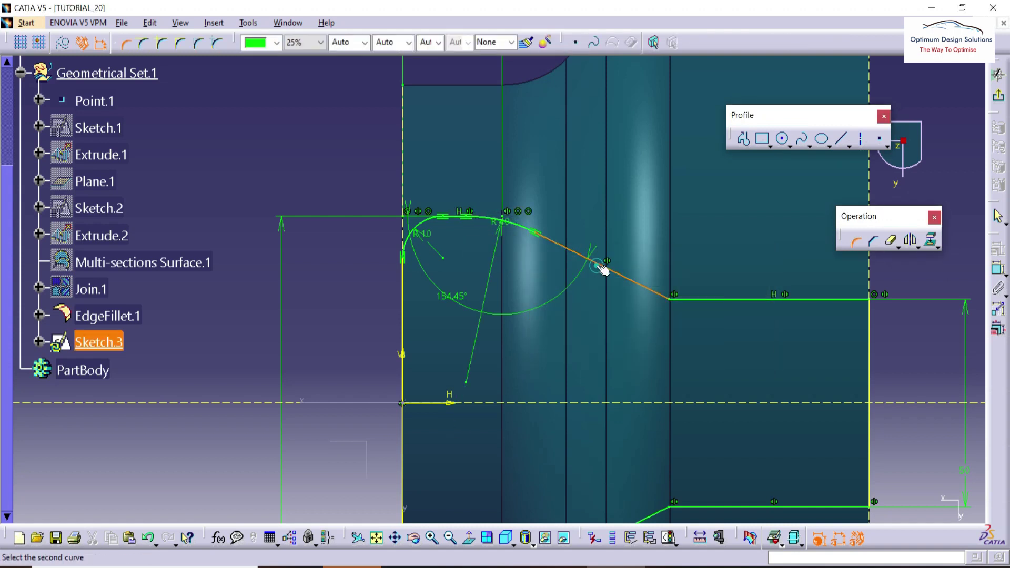
click(708, 300)
click(692, 289)
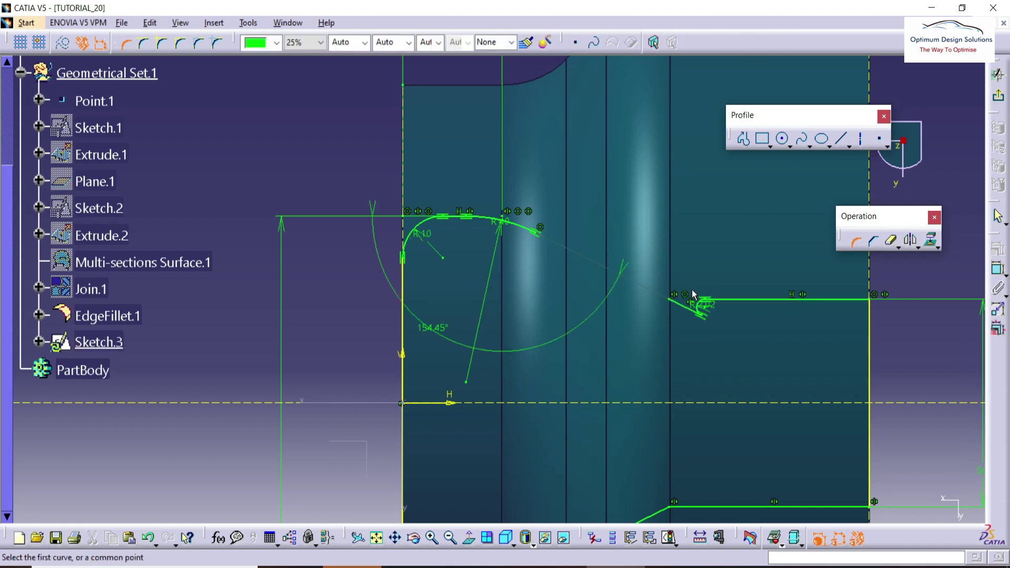
key(Escape)
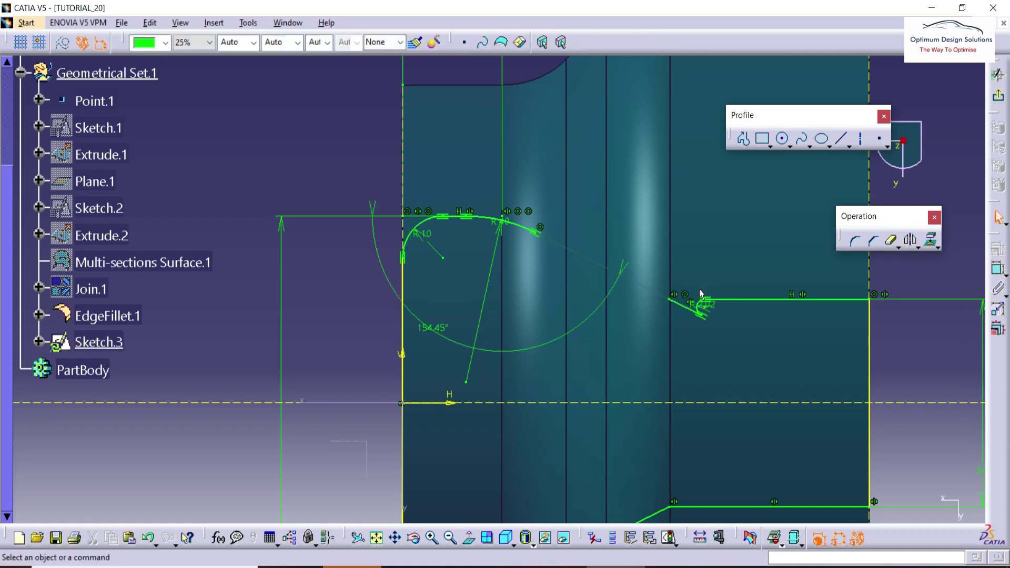
Fillet the slope's lower bend and set both upper slope bends to R40.
click(856, 241)
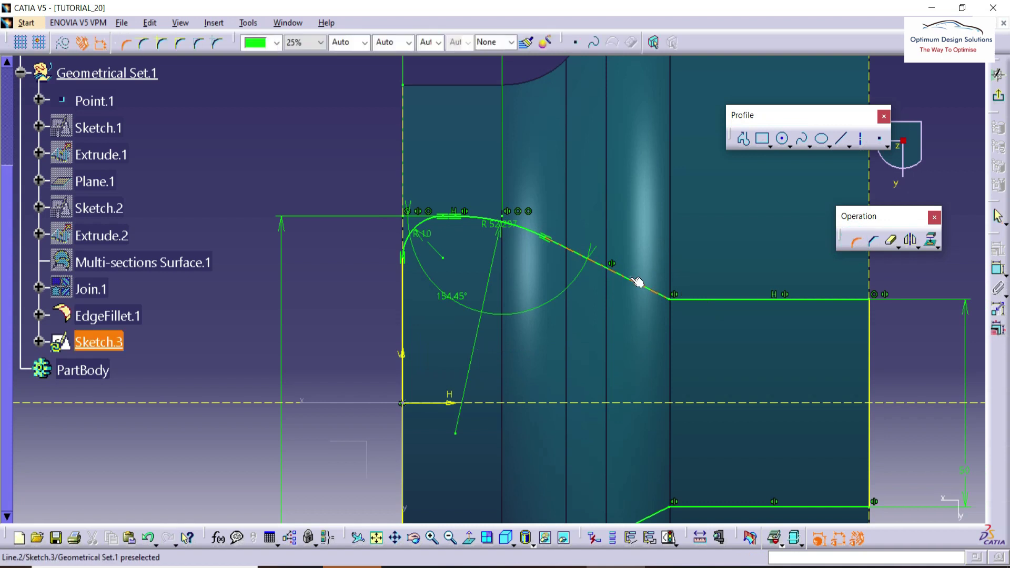
click(637, 283)
click(684, 299)
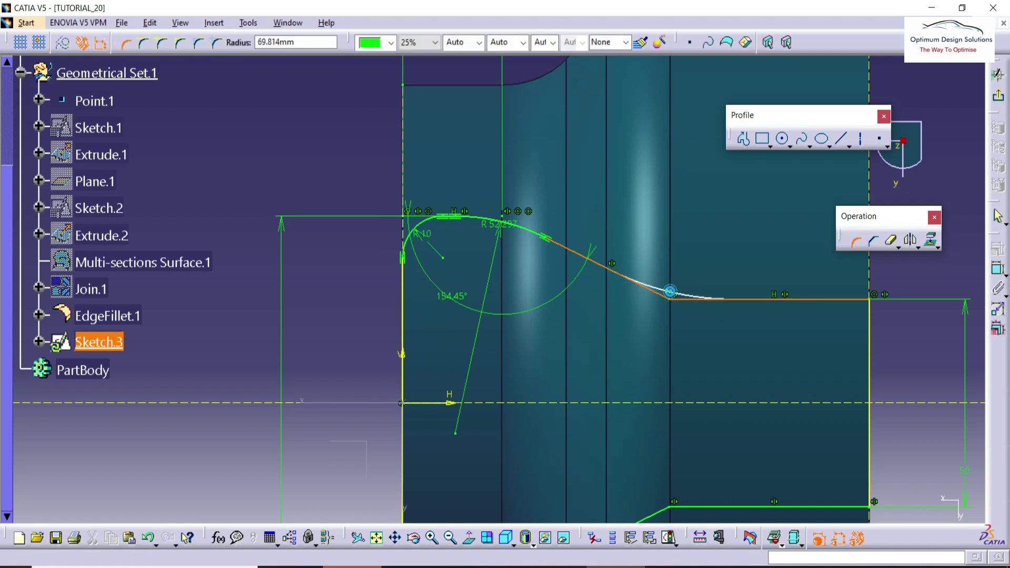
click(670, 291)
double_click(498, 230)
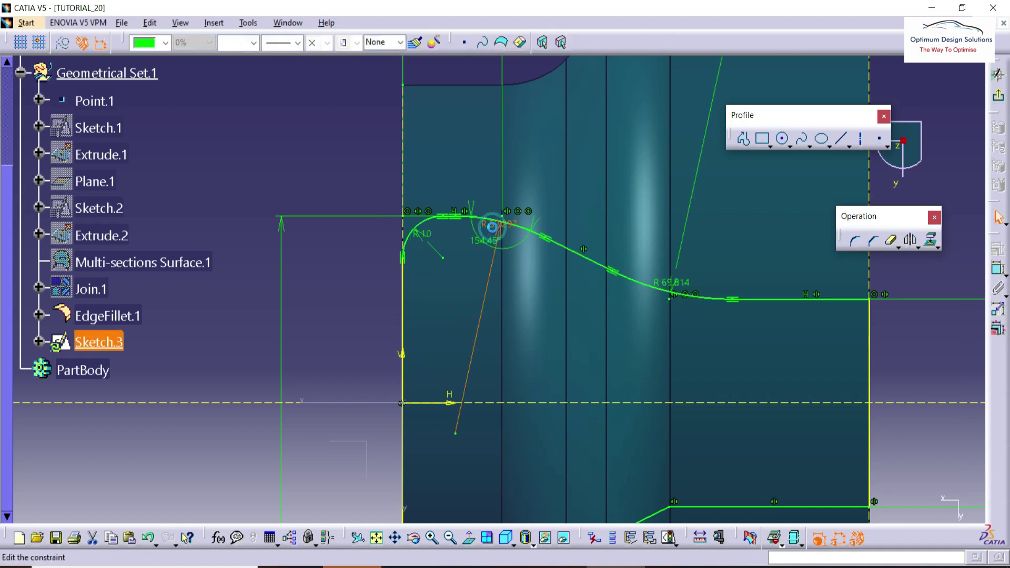
text(40)
key(Return)
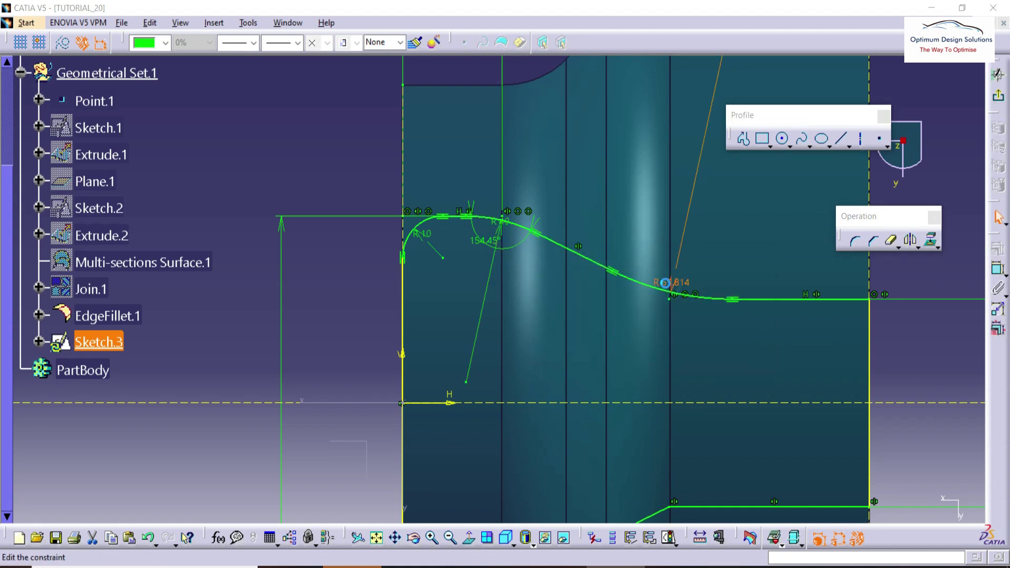
double_click(666, 283)
text(40mm)
key(Return)
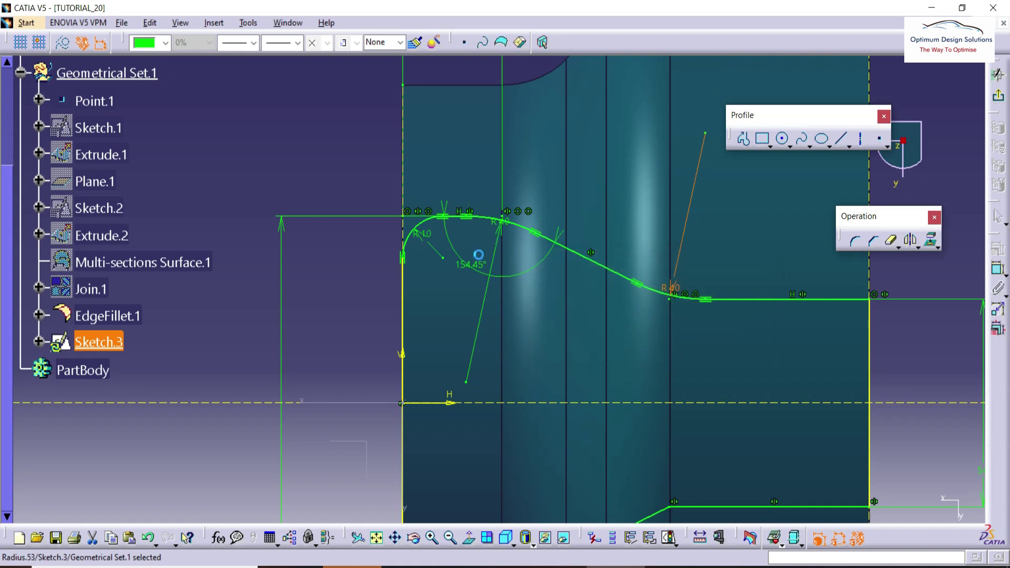
Round the top-right and bottom-right corners with R10 fillets.
middle_drag(506, 230, 368, 173)
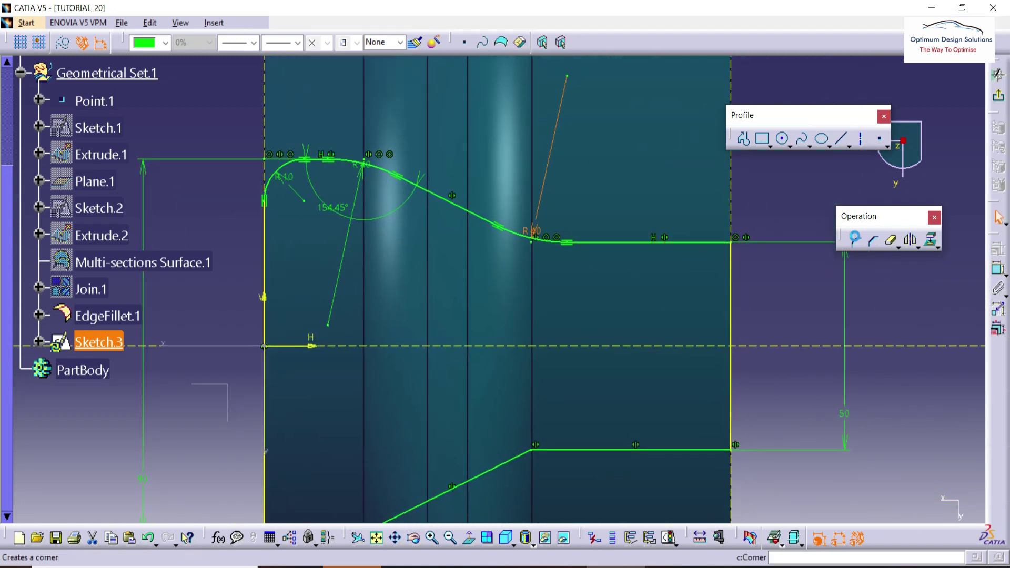
click(846, 241)
click(731, 242)
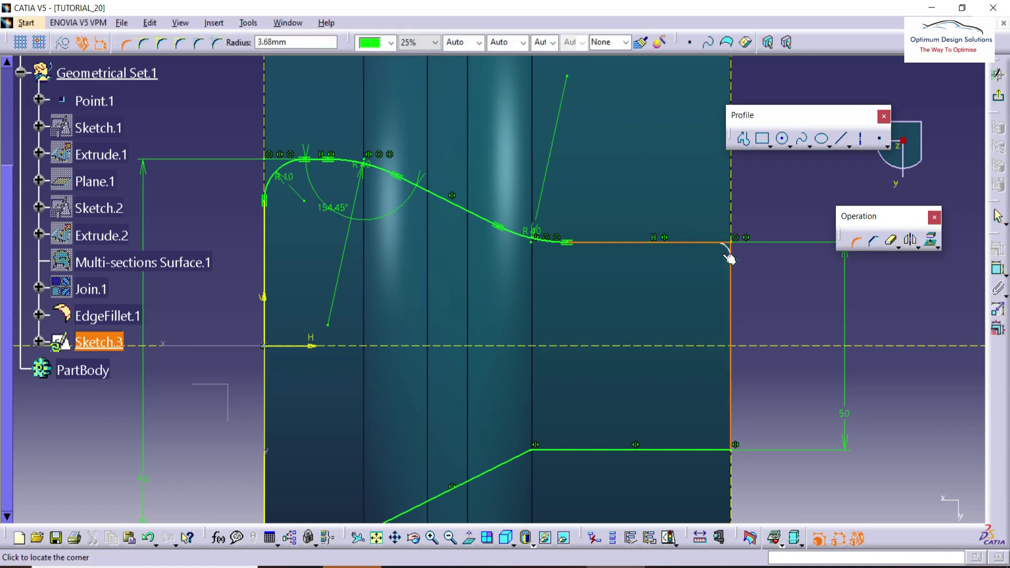
click(729, 256)
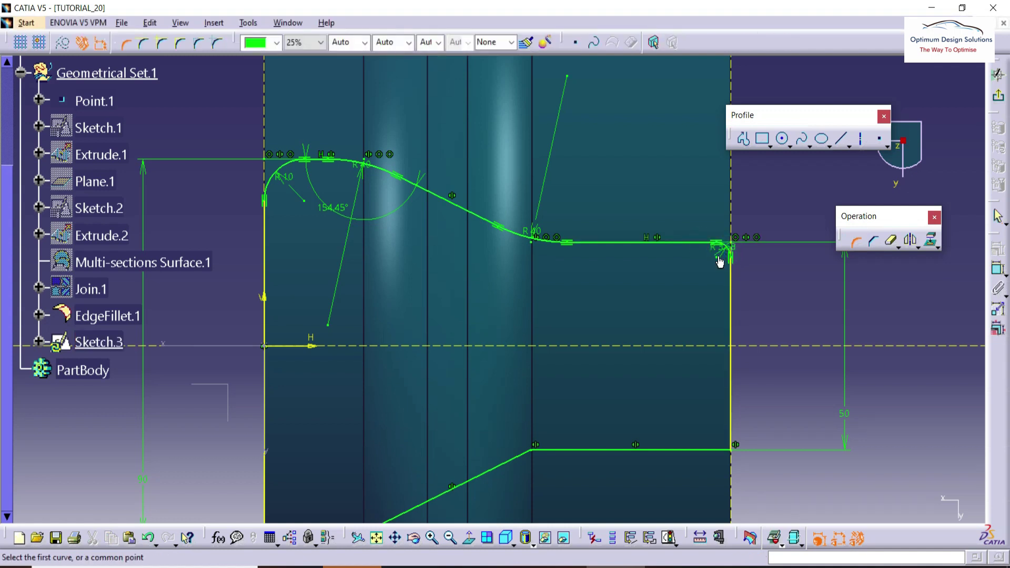
double_click(724, 257)
text(10)
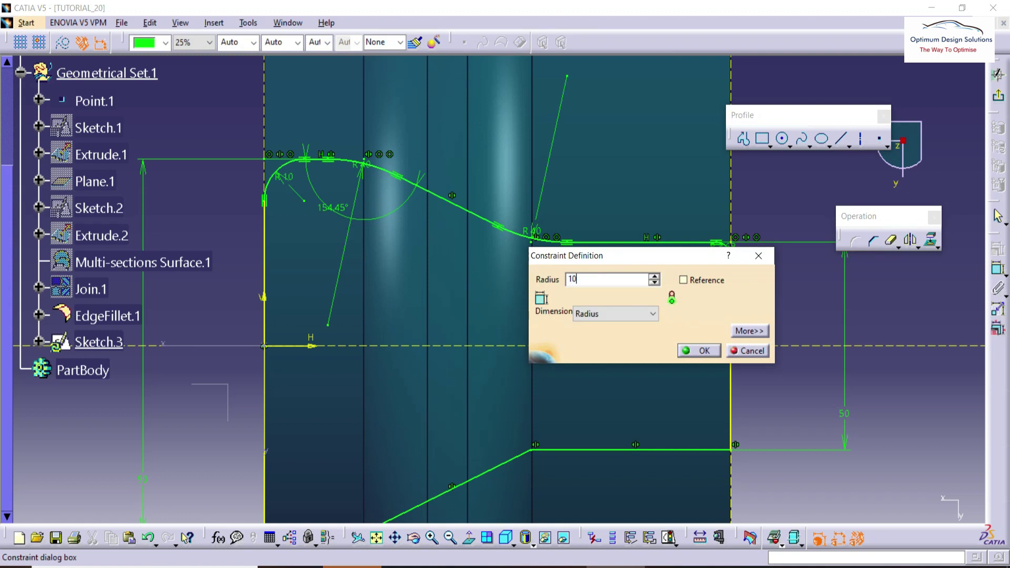
key(Return)
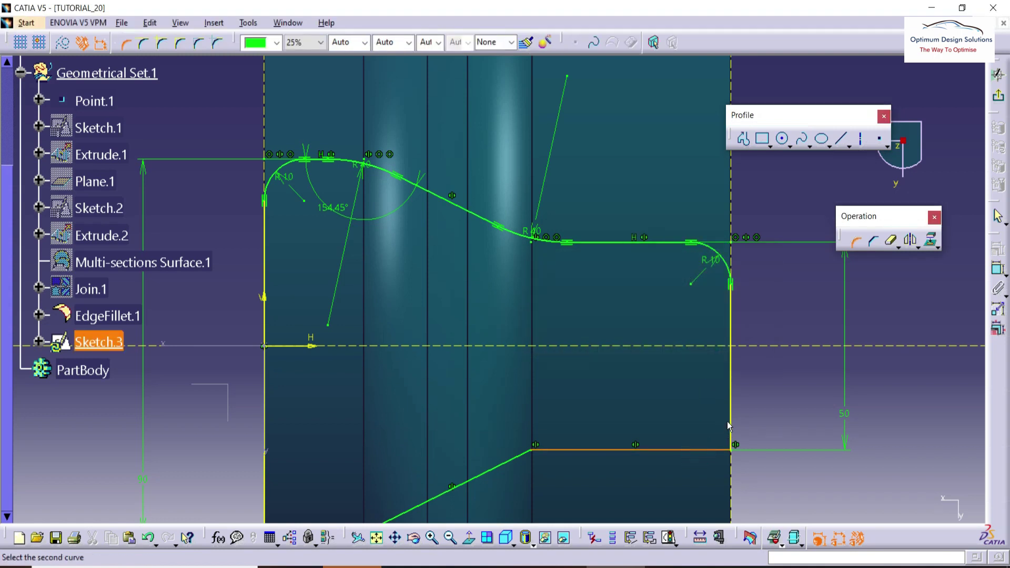
click(728, 427)
click(705, 425)
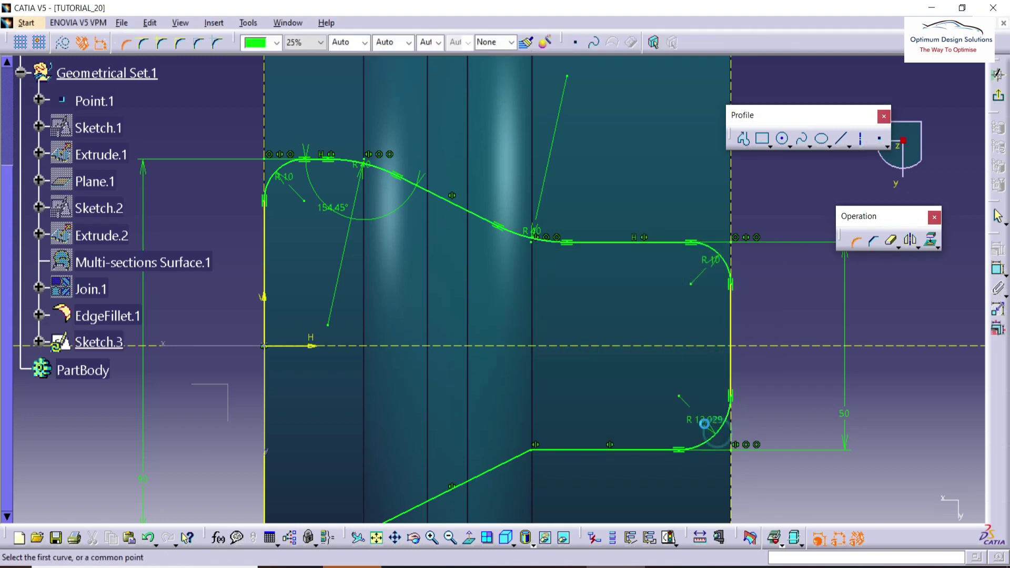
double_click(705, 422)
text(10mm)
key(Return)
Fillet the lower profile's slope bends with radii 10 and 40.
mouse_move(582, 353)
middle_down()
mouse_move(592, 323)
mouse_move(469, 361)
mouse_move(566, 332)
middle_up()
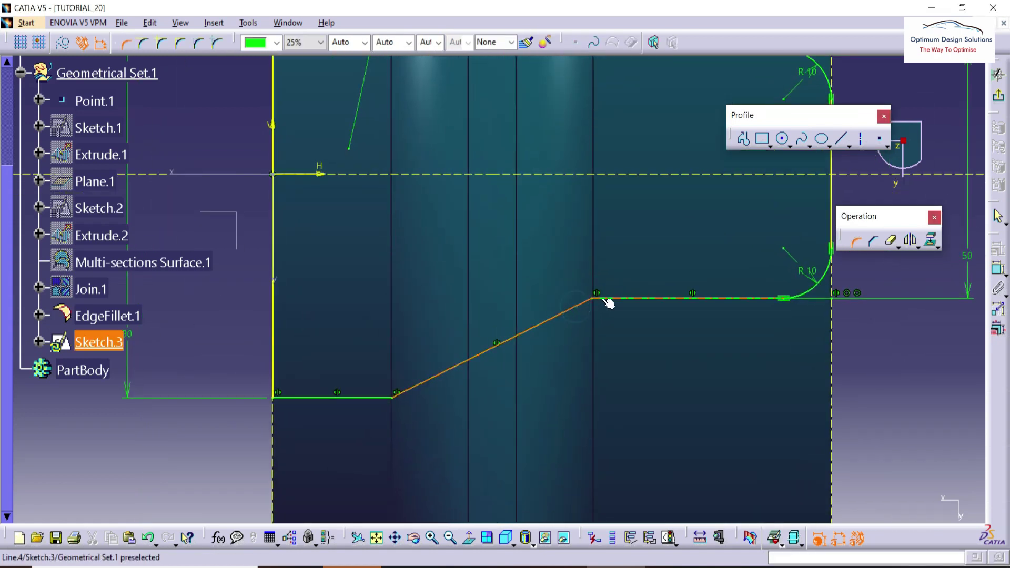
click(609, 304)
click(593, 319)
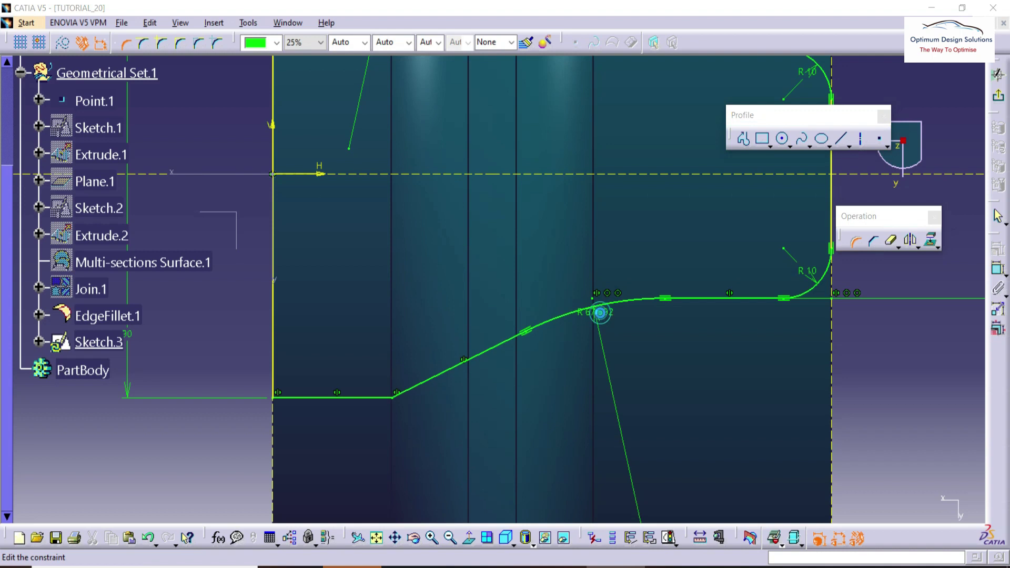
double_click(602, 320)
text(10)
key(Return)
click(420, 383)
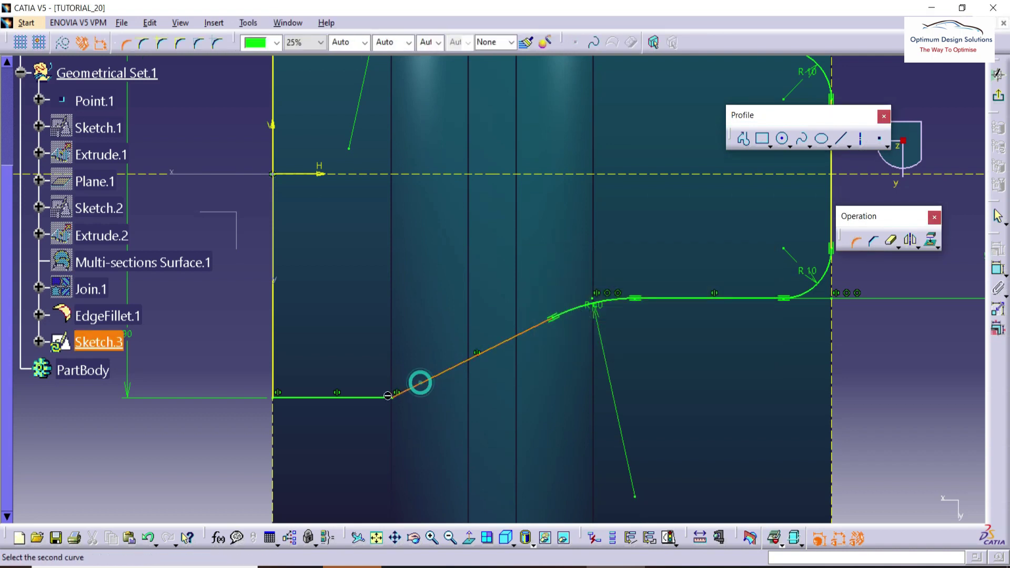
click(386, 398)
click(391, 391)
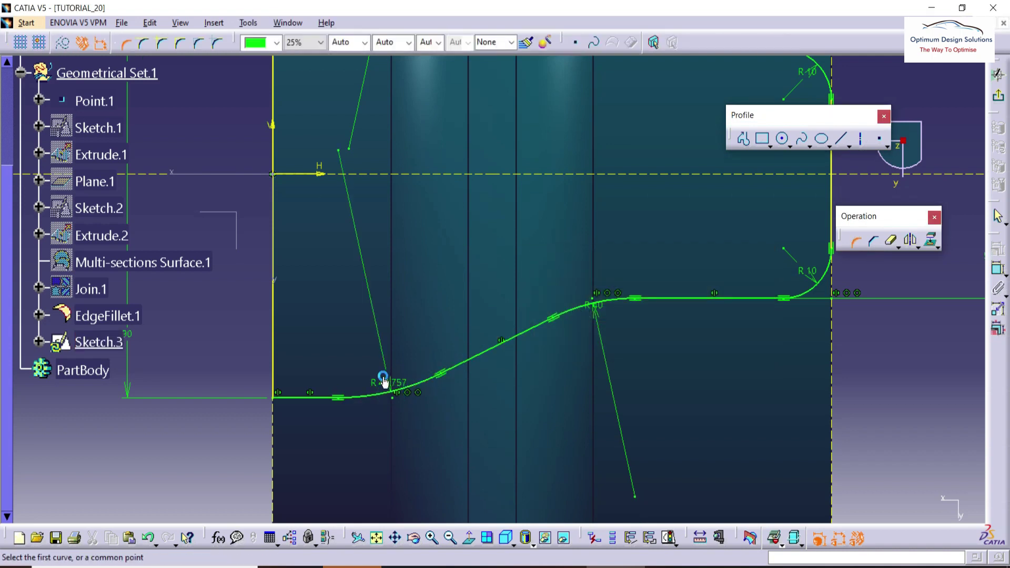
double_click(382, 382)
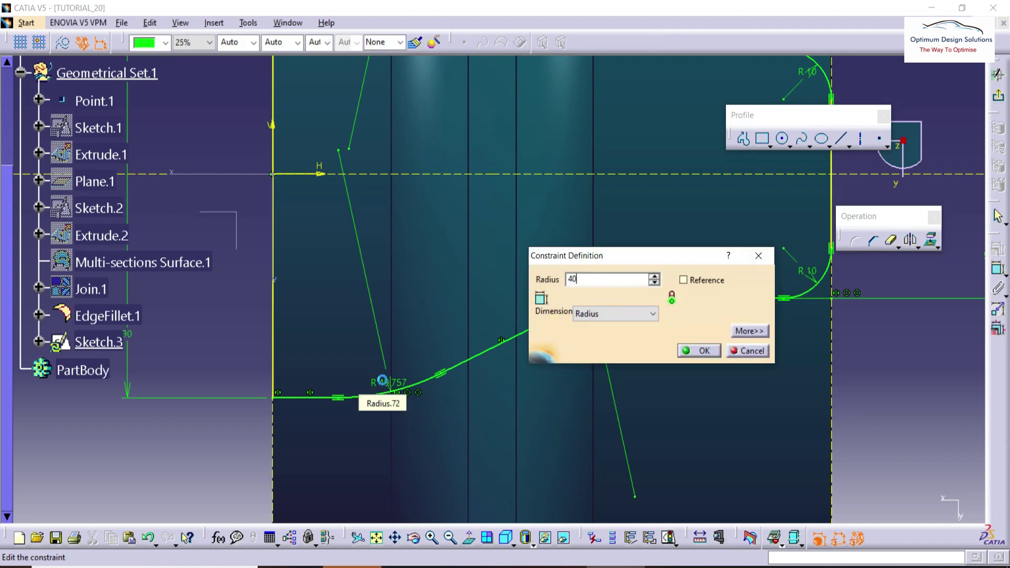
key(Return)
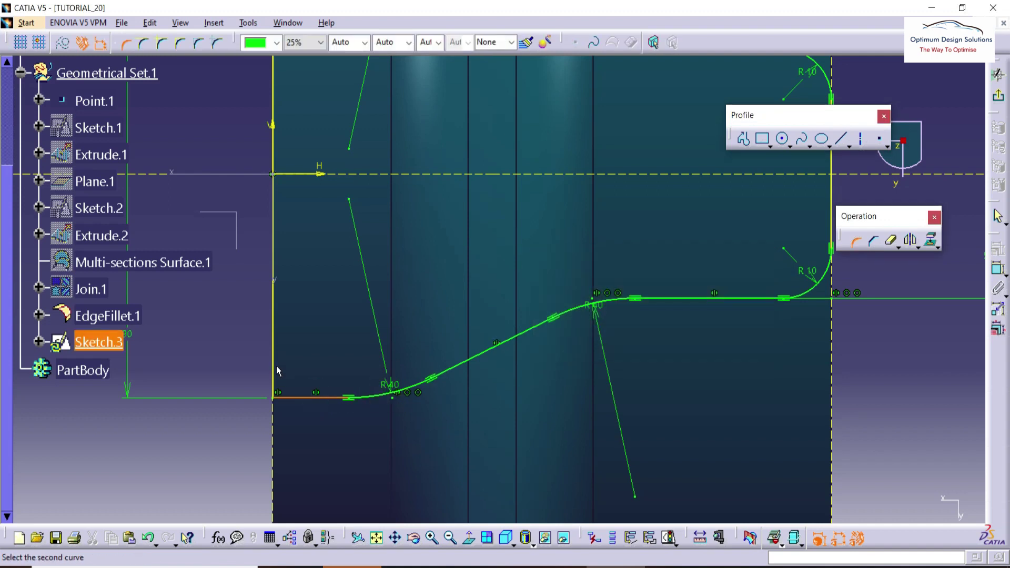
Round the lower-left corner with an R10 fillet and view the whole outline.
click(273, 363)
click(290, 366)
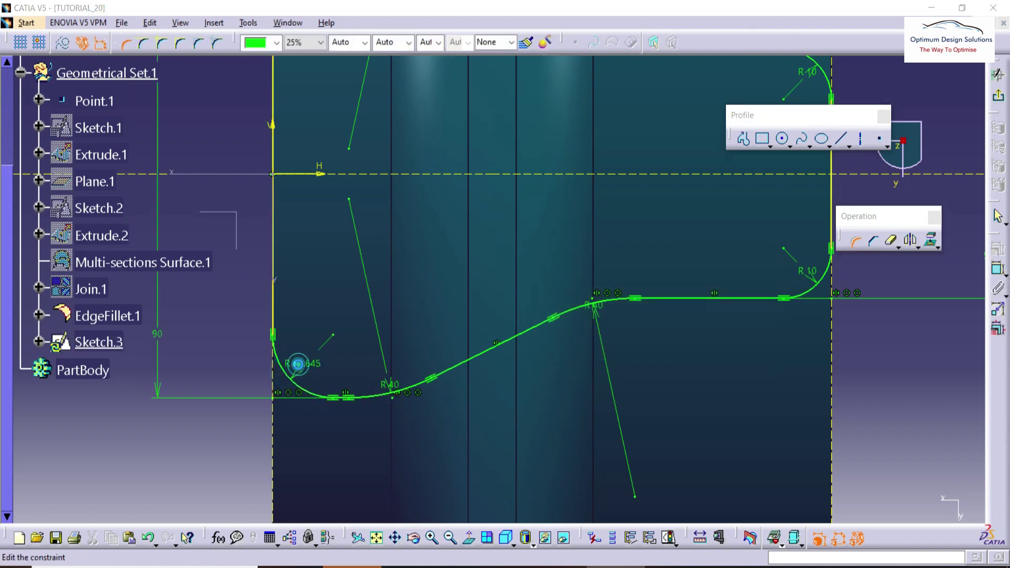
double_click(298, 365)
text(10mm)
key(Return)
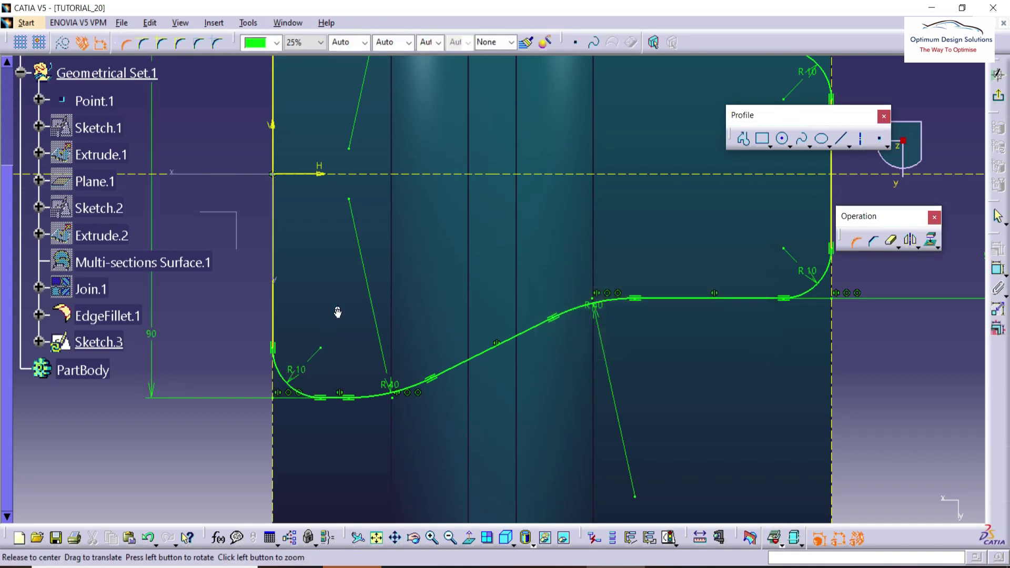
middle_drag(338, 312, 528, 220)
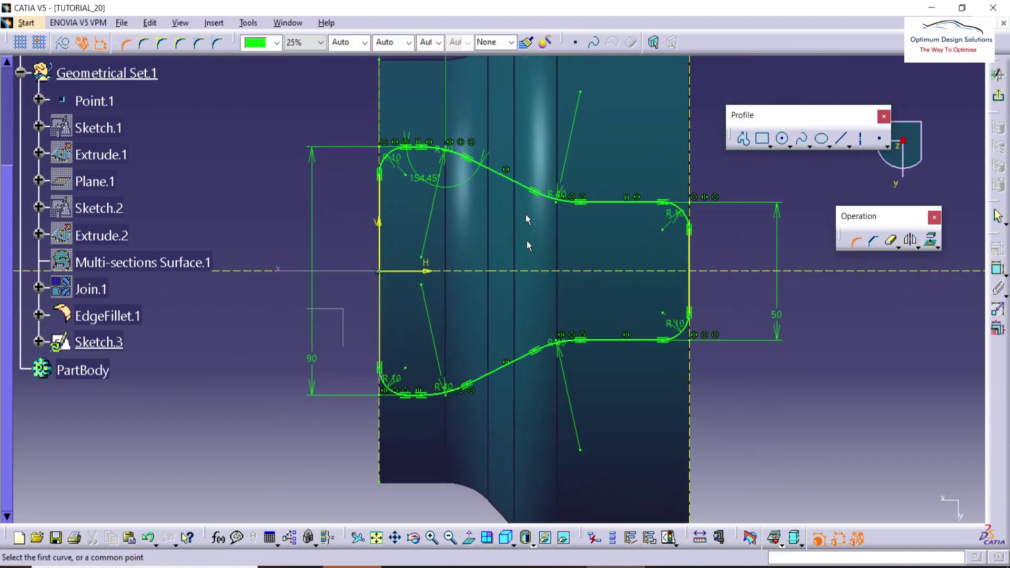
Exit the sketch and extrude Sketch.3 as a surface 60 mm in both directions.
click(998, 96)
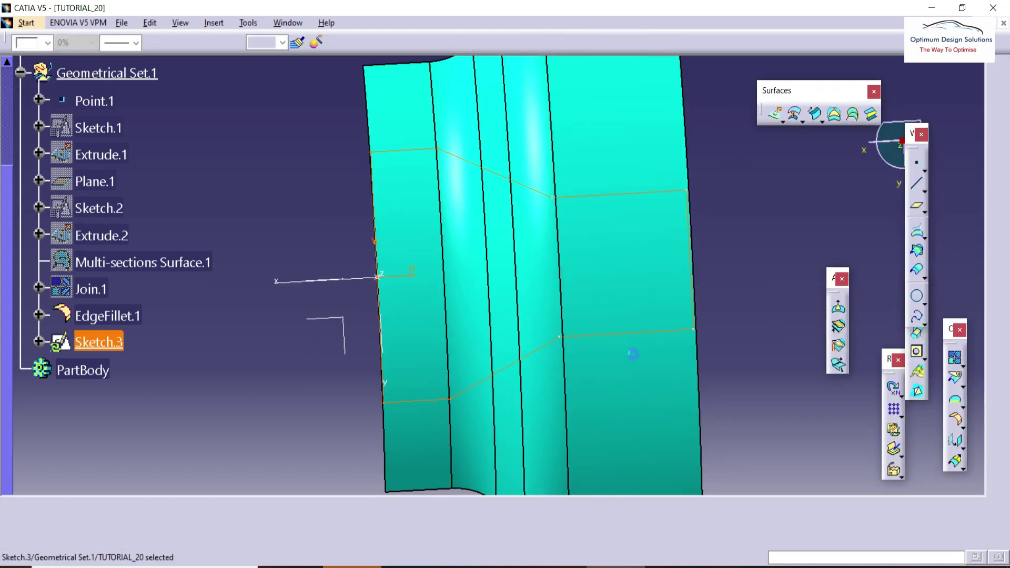
mouse_move(735, 181)
middle_down()
mouse_move(632, 210)
mouse_move(524, 213)
middle_up()
click(772, 115)
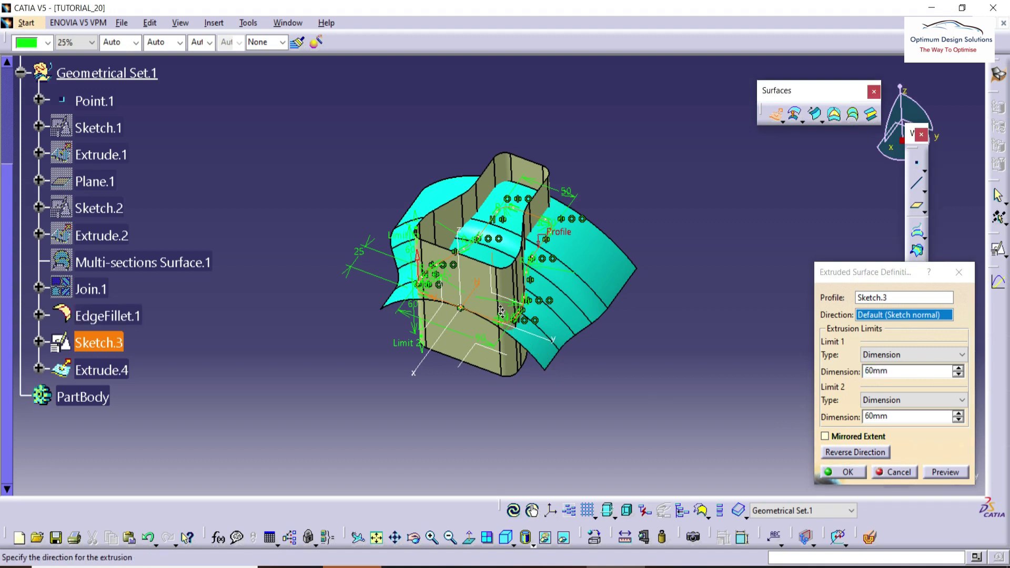
click(846, 472)
middle_drag(711, 221, 632, 279)
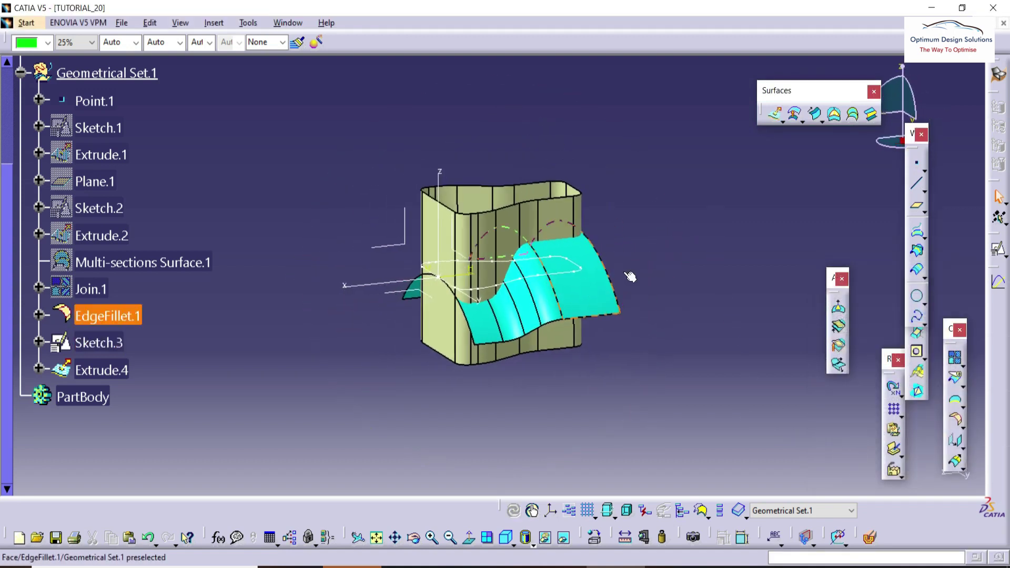
Split EdgeFillet.1 by Extrude.4, keeping the other side inside the outline.
click(955, 384)
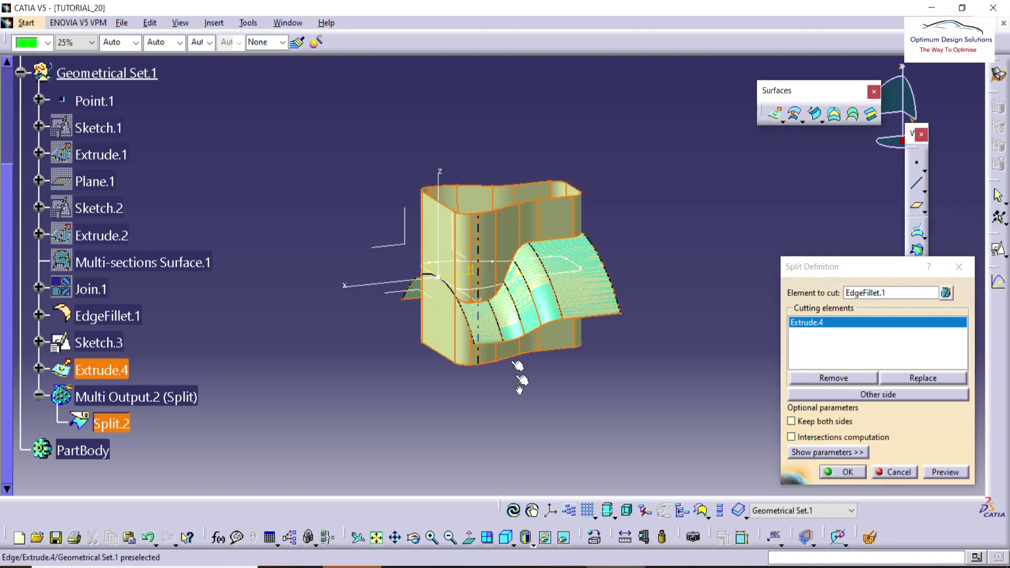
middle_drag(545, 402, 657, 379)
click(807, 394)
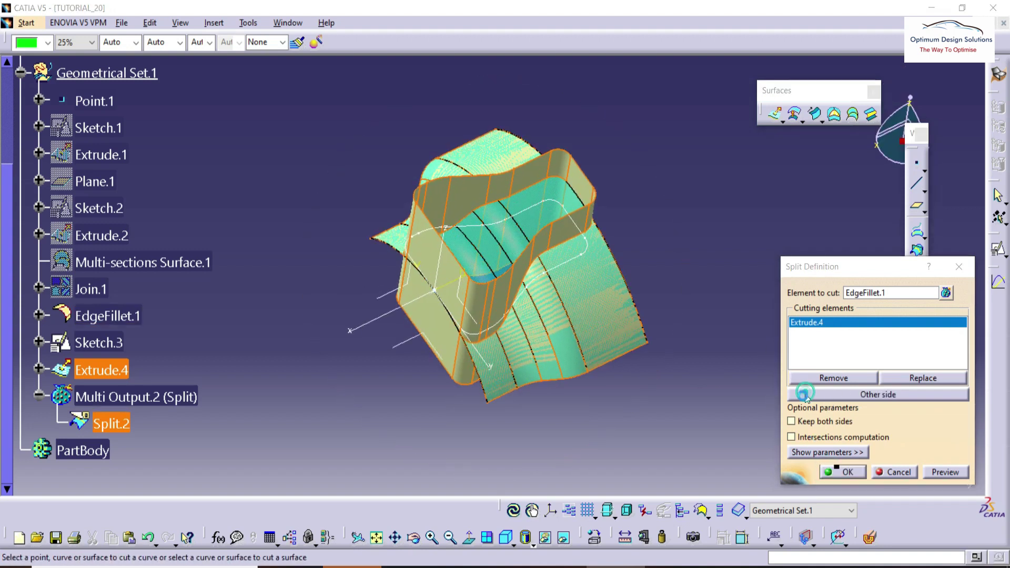
click(861, 477)
Hide the cutting surface Extrude.4 and the outline sketch Sketch.3.
click(427, 224)
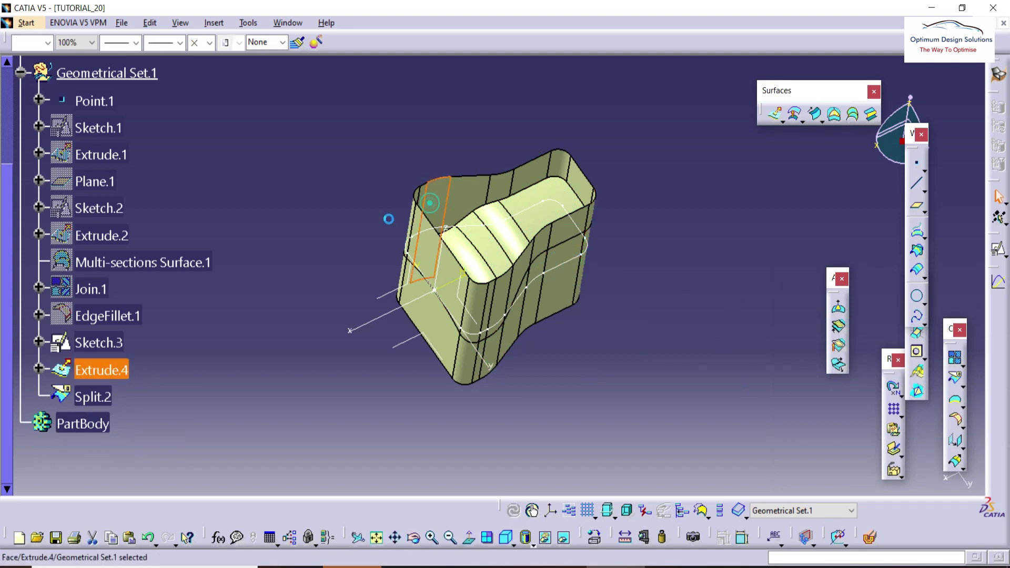
right_click(108, 372)
click(147, 129)
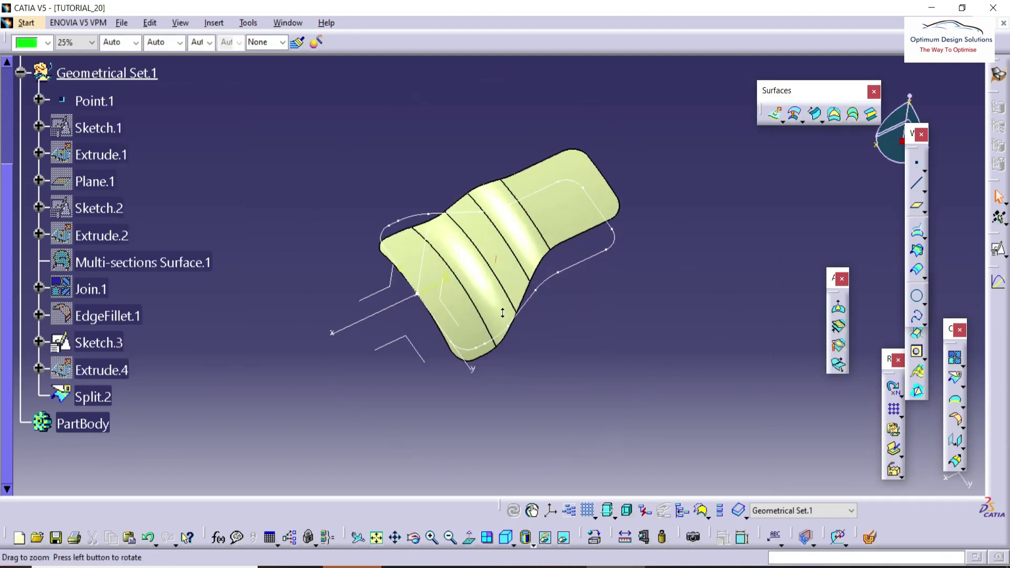
middle_drag(473, 263, 495, 272)
right_click(604, 270)
click(631, 309)
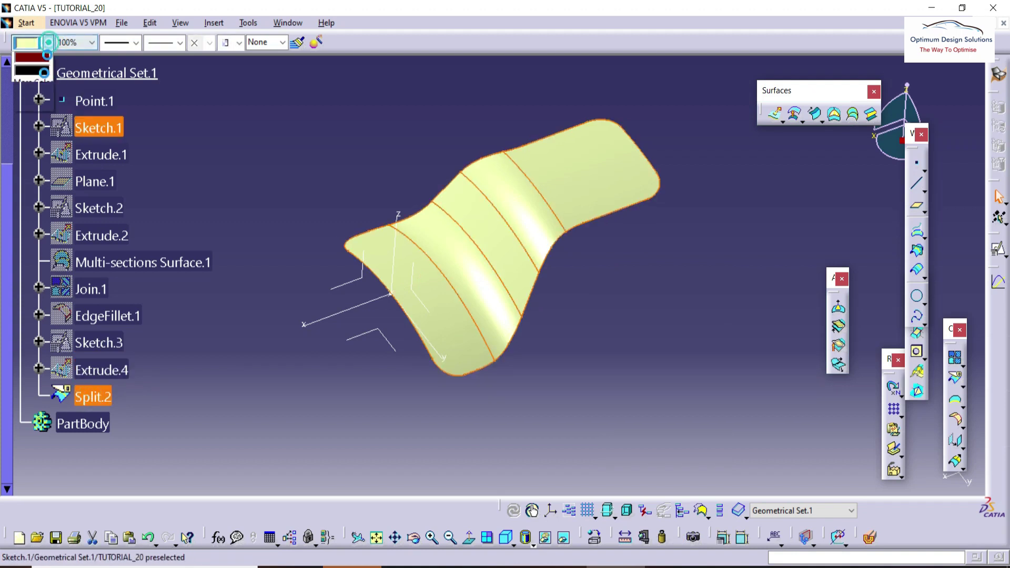
Colour the trimmed Split.2 surface cyan and orbit to inspect it.
click(31, 241)
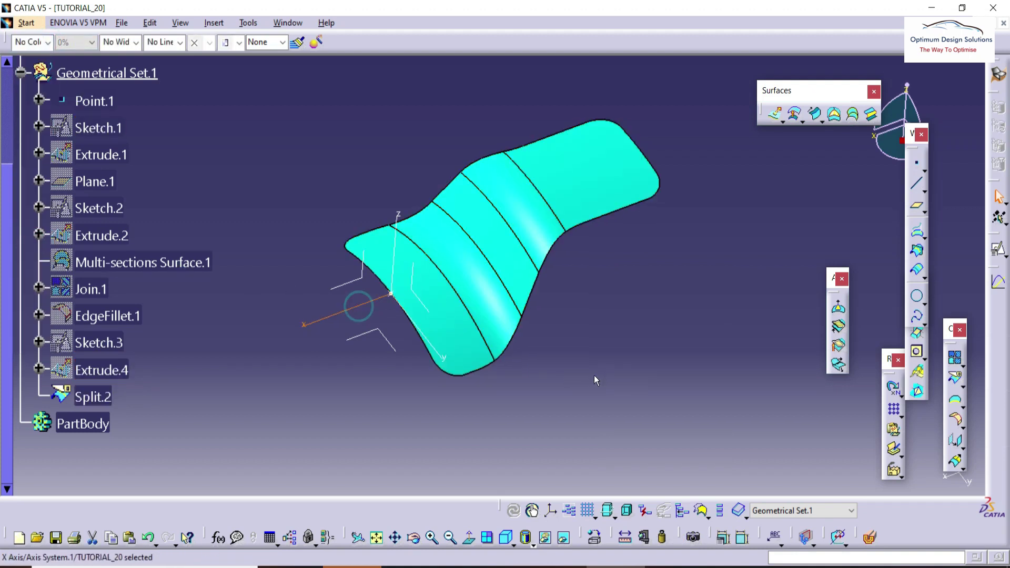
middle_drag(592, 371, 602, 334)
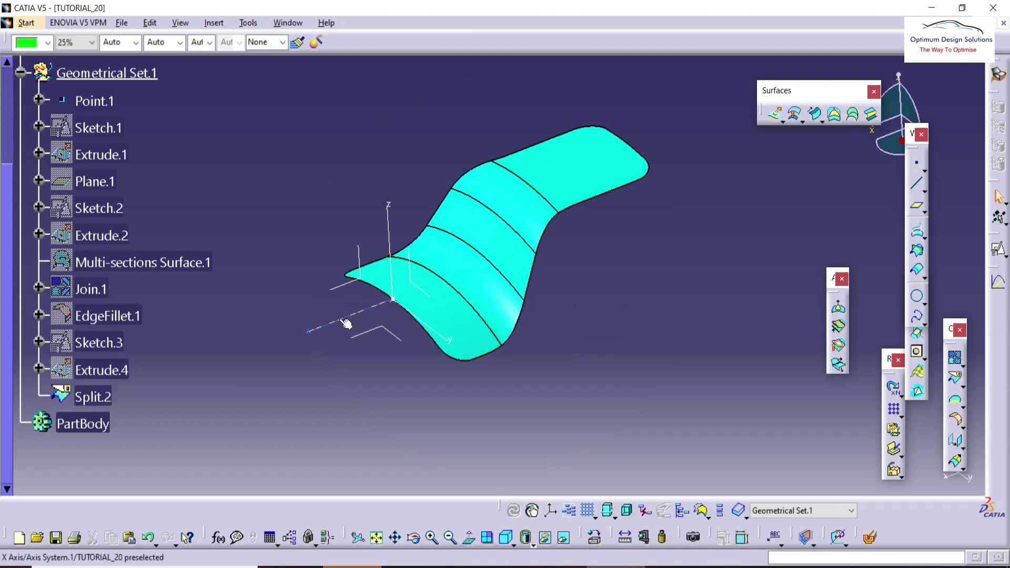
middle_drag(230, 198, 313, 229)
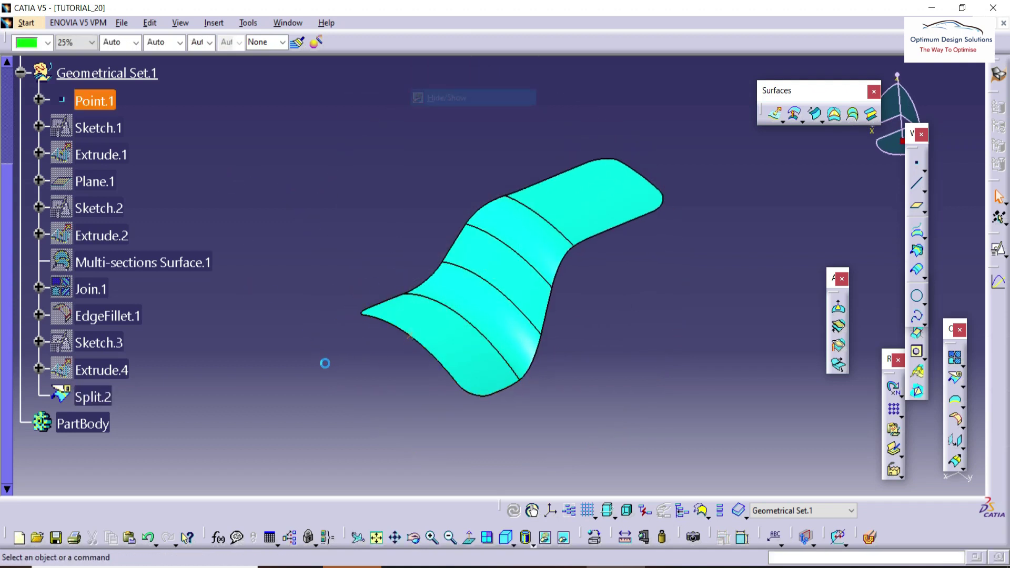
middle_drag(325, 361, 350, 339)
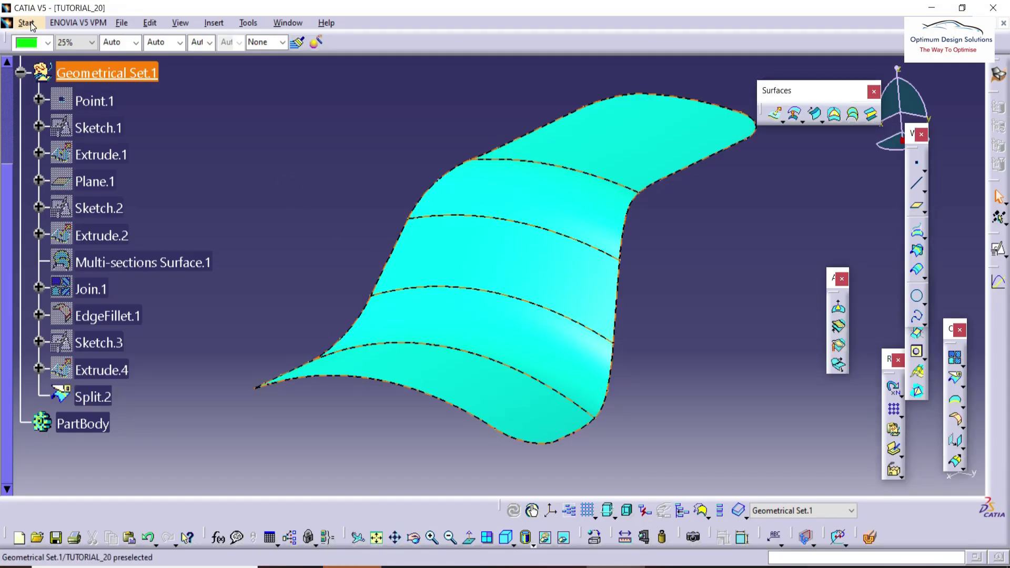
Switch to the Part Design workbench and define PartBody as the in-work object.
click(26, 23)
mouse_move(166, 53)
click(248, 52)
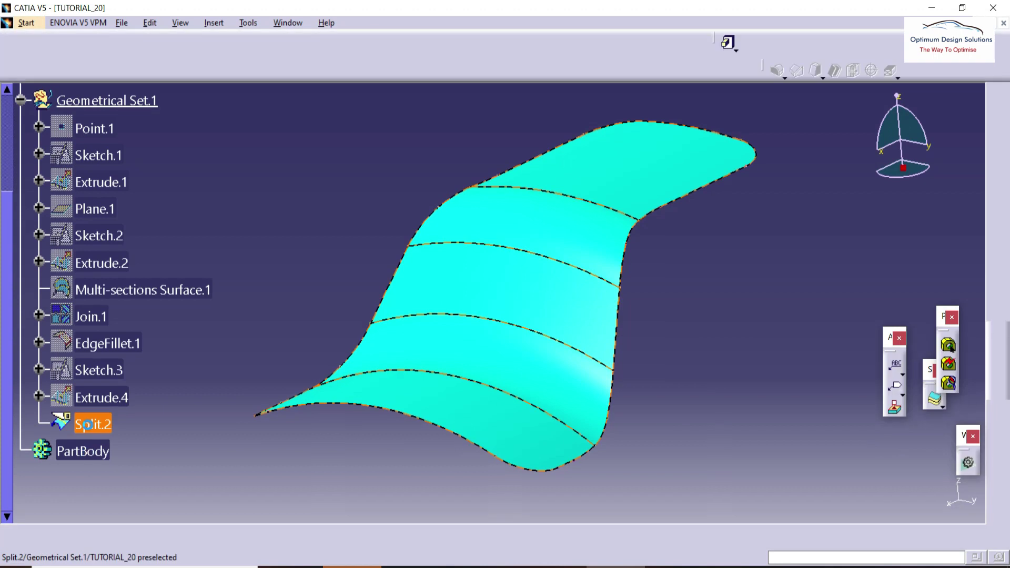
right_click(68, 451)
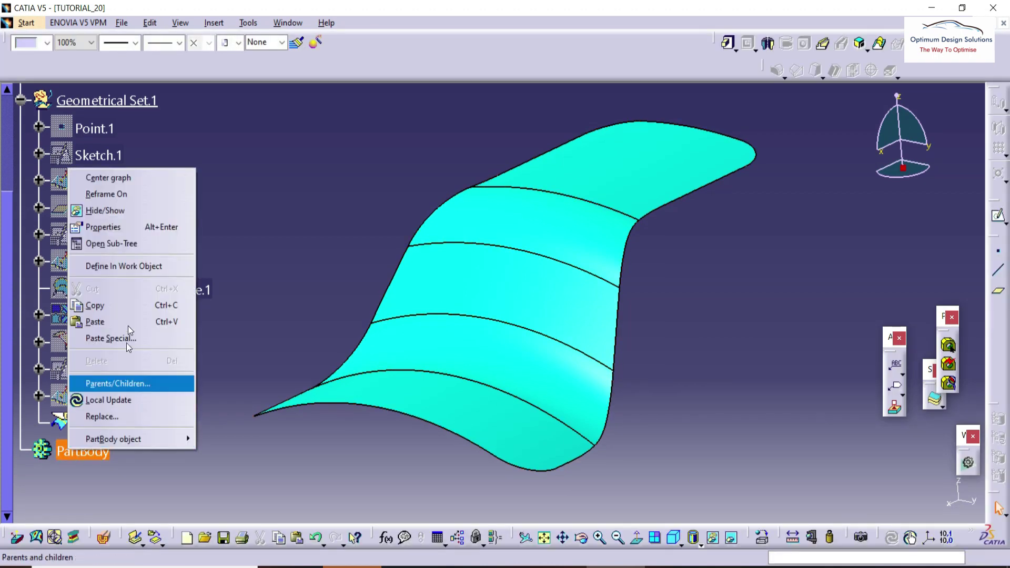
click(124, 264)
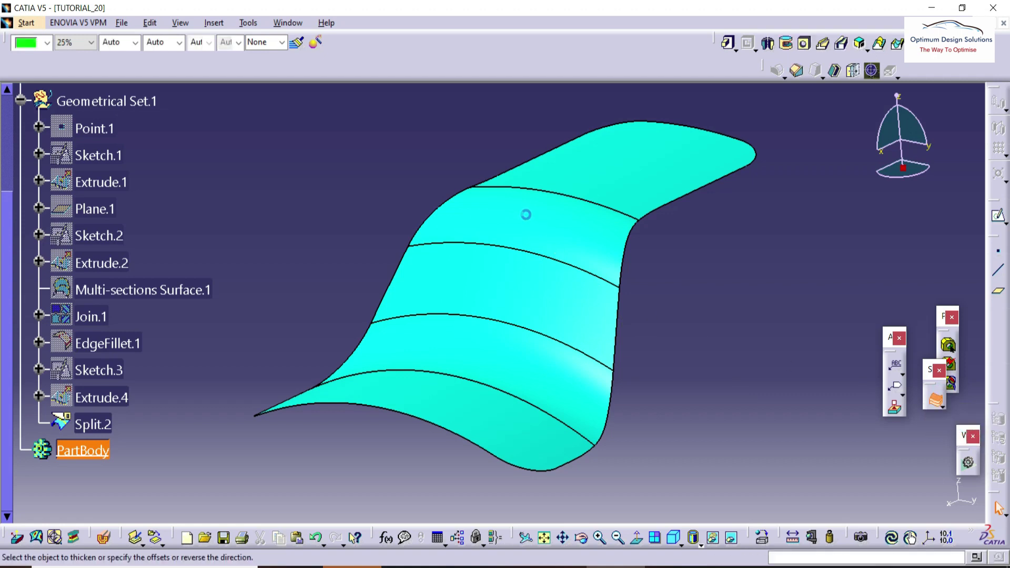
Thicken Split.2 by 2mm with reversed direction into ThickSurface.1.
middle_drag(653, 379, 583, 335)
click(525, 307)
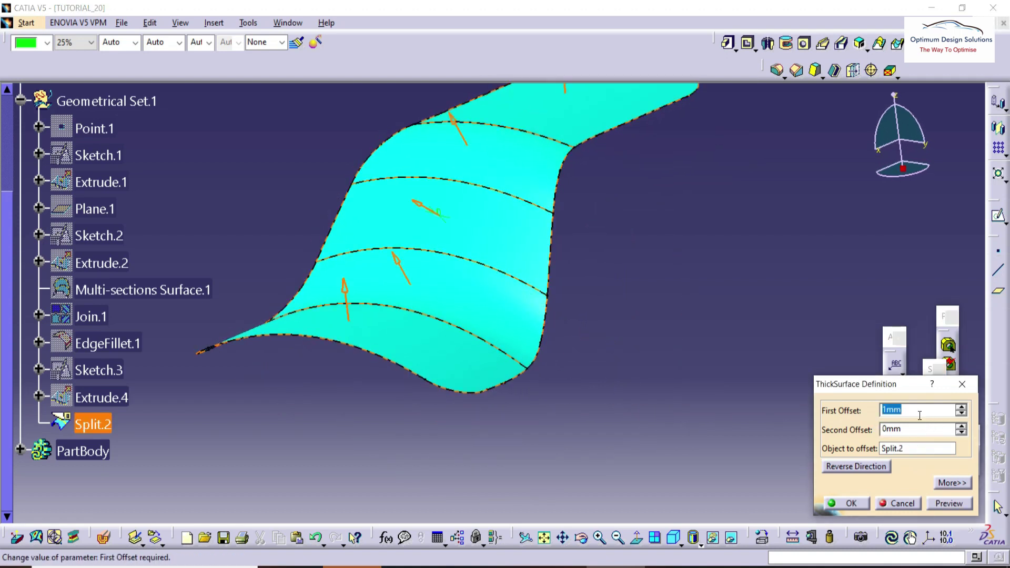
click(416, 205)
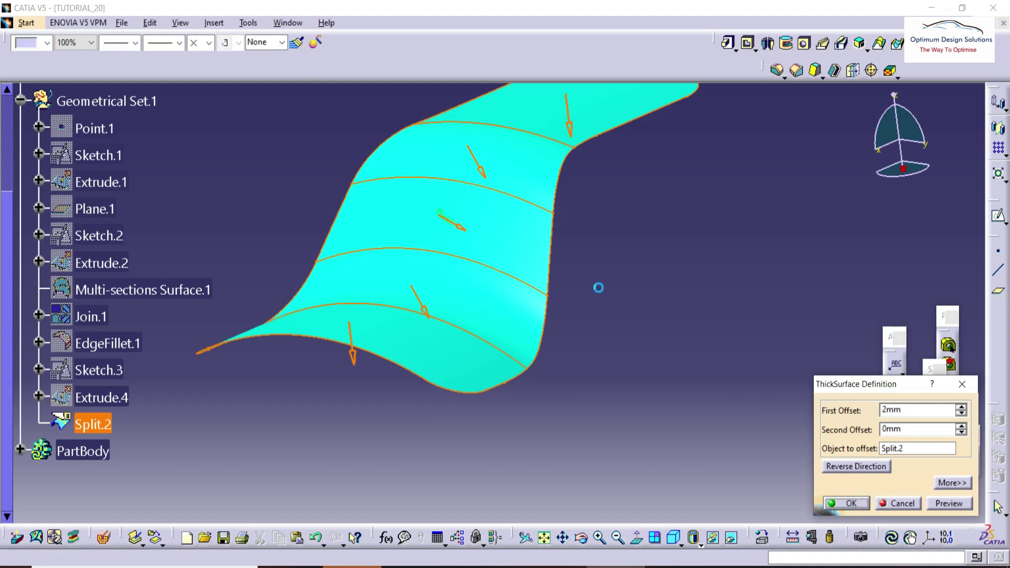
middle_drag(598, 343, 541, 406)
Bring up the PowerPoint drawing slide and place a smaller CATIA window beside it.
key(alt+Tab)
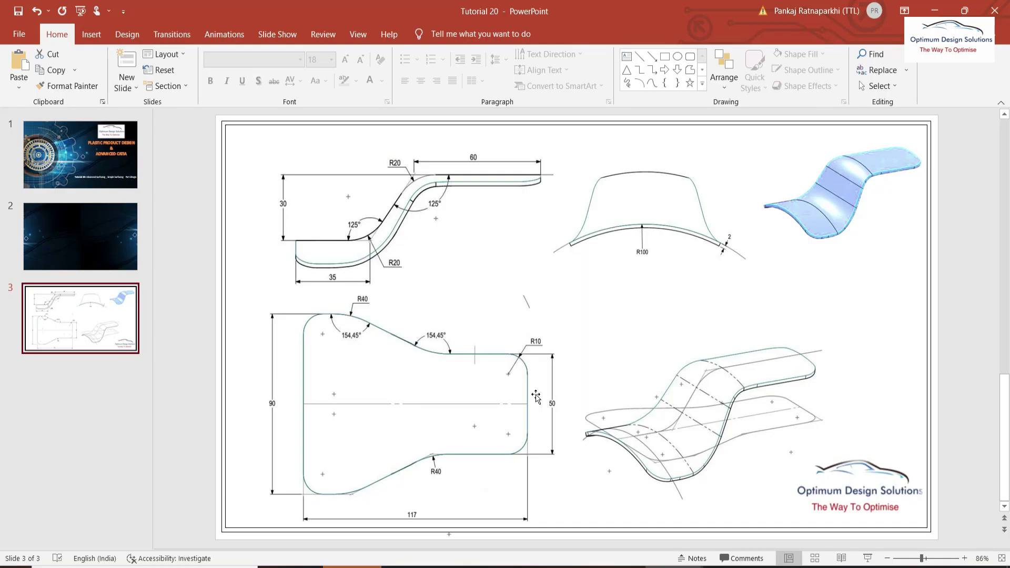
key(alt+Tab)
key(alt+Tab)
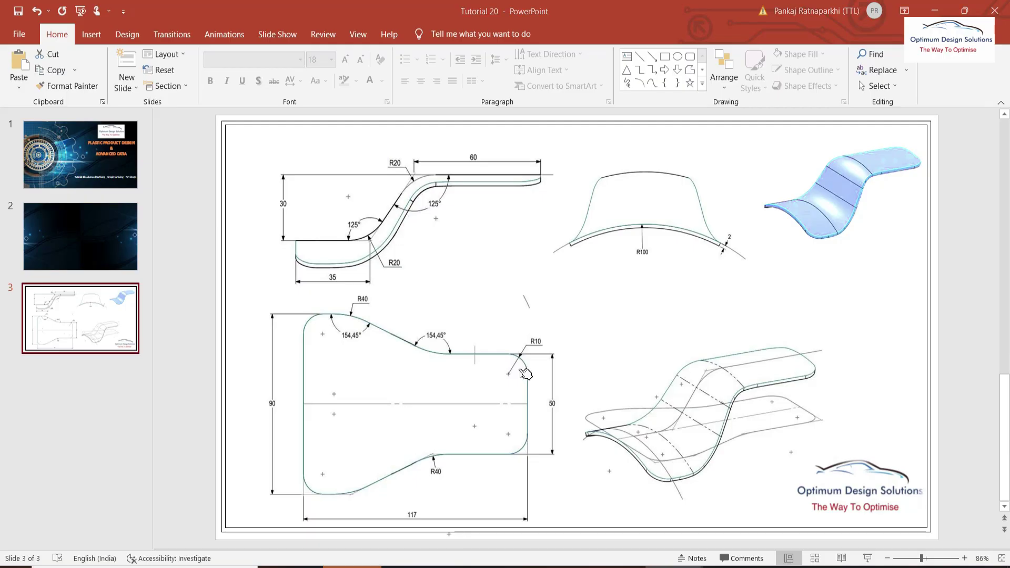
key(alt+Tab)
mouse_move(508, 8)
mouse_down()
mouse_move(565, 59)
mouse_move(712, 76)
mouse_move(712, 60)
mouse_move(519, 21)
mouse_up()
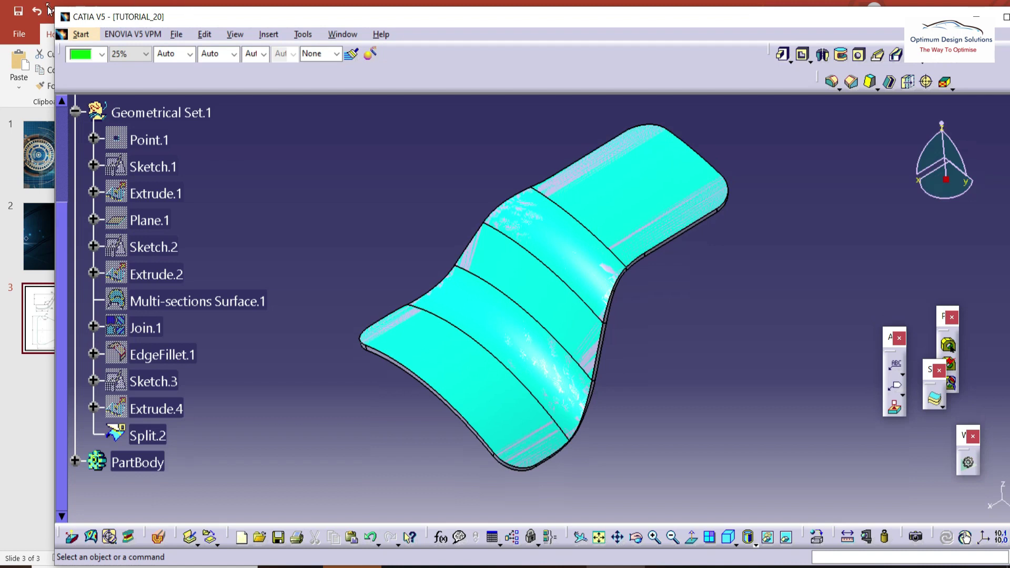
mouse_move(80, 20)
mouse_down()
mouse_move(174, 73)
mouse_move(390, 106)
mouse_move(503, 236)
mouse_move(363, 214)
mouse_move(340, 274)
mouse_move(19, 130)
mouse_move(8, 109)
mouse_move(15, 159)
mouse_up()
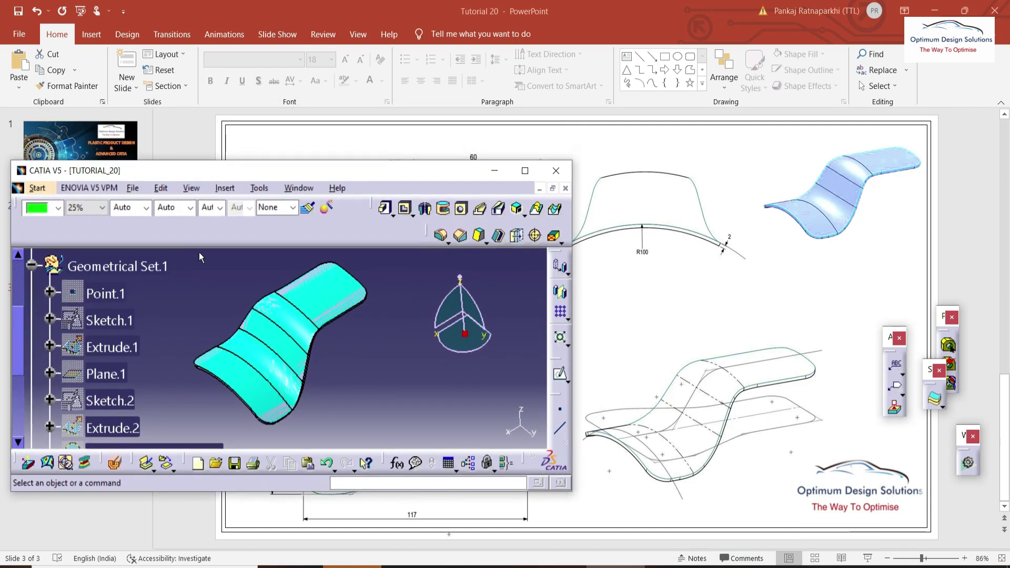